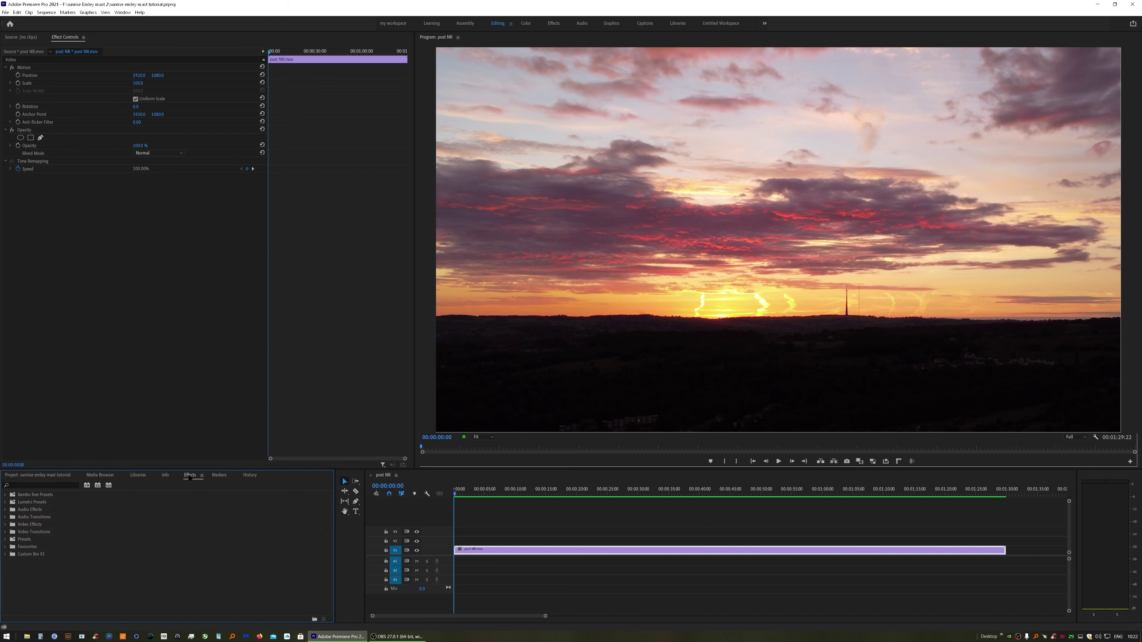
# Step: Search the effects for Lumetri Color and apply it to the sunrise clip
pyautogui.click(41, 486)
pyautogui.write('lumetric')
pyautogui.press('BackSpace')
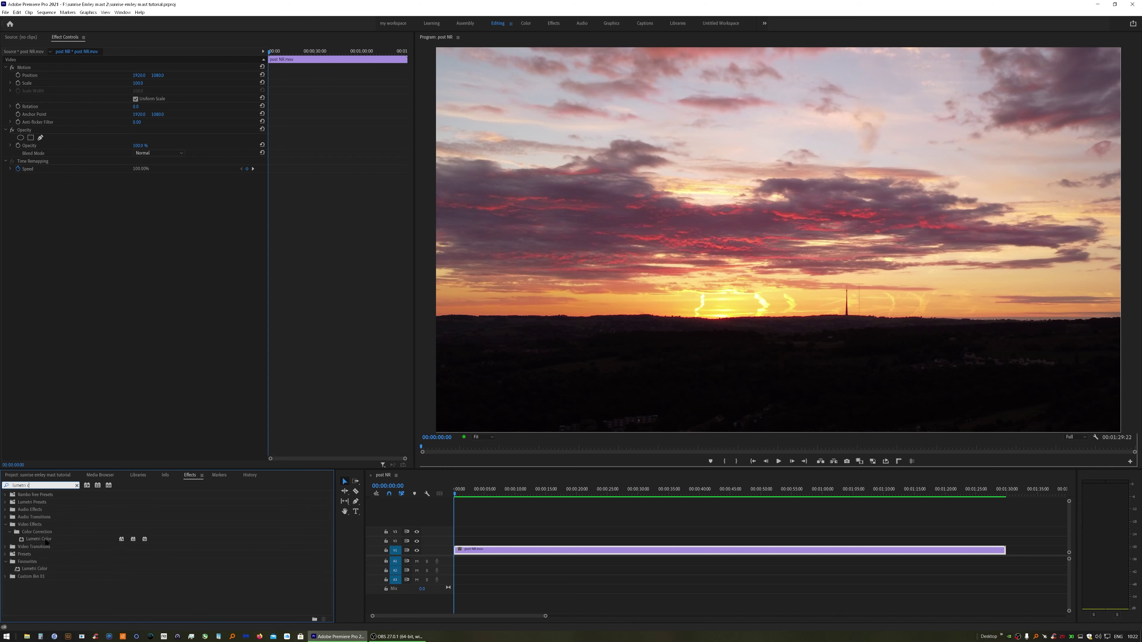
pyautogui.moveTo(46, 542); pyautogui.dragTo(185, 315)
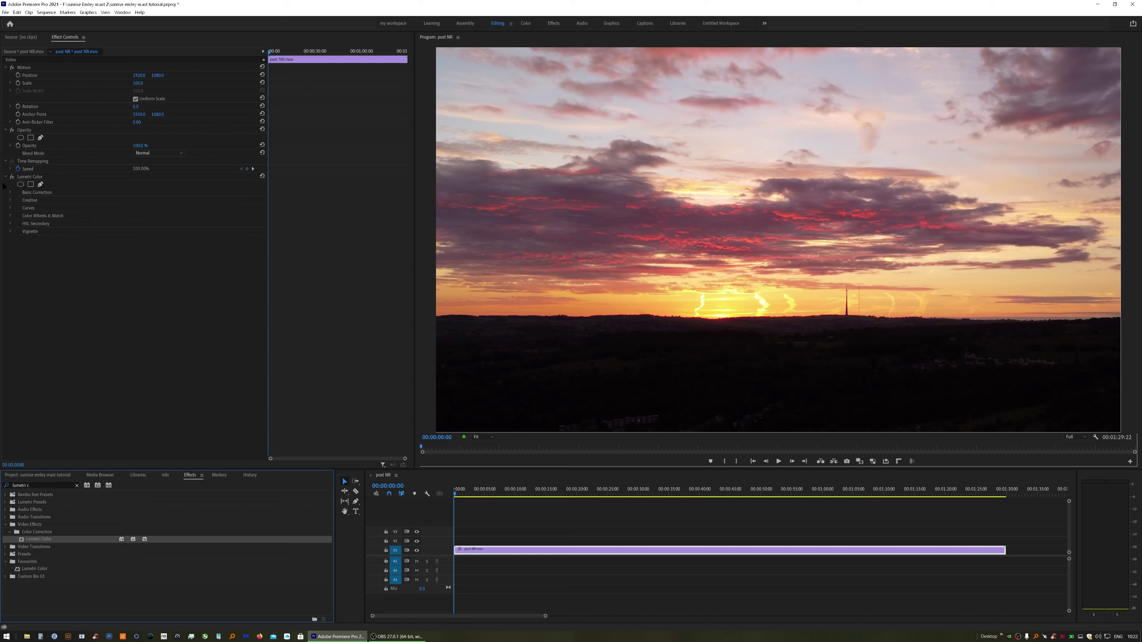
# Step: Examine the Lumetri Color effect's sections, including the Basic Correction and Creative settings
pyautogui.click(9, 193)
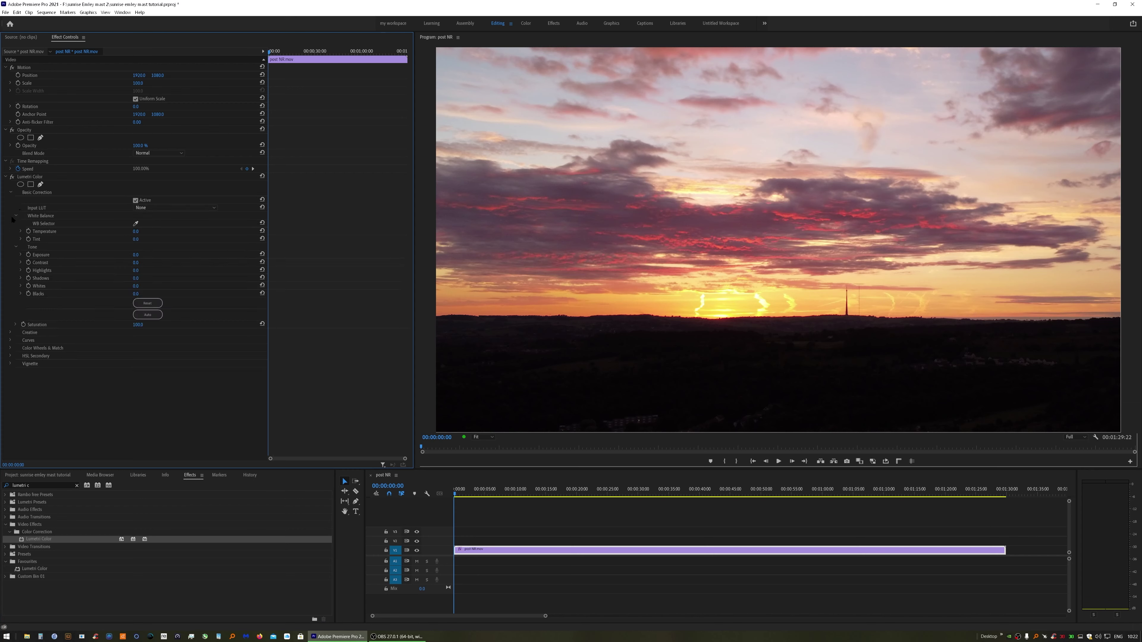
pyautogui.click(10, 333)
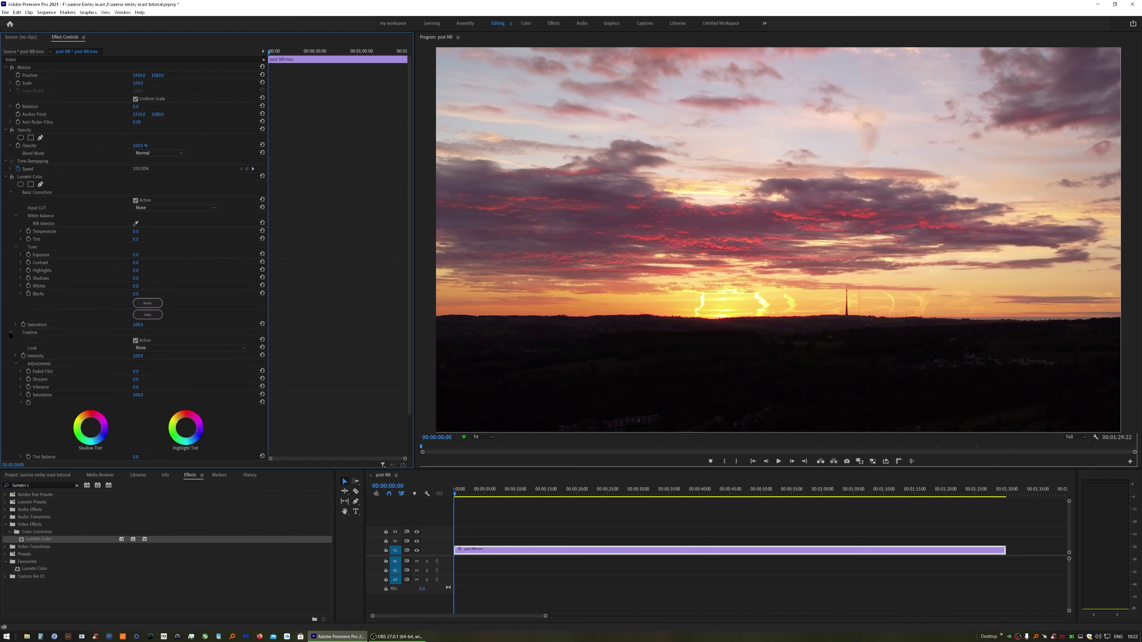
pyautogui.click(10, 333)
pyautogui.click(37, 193)
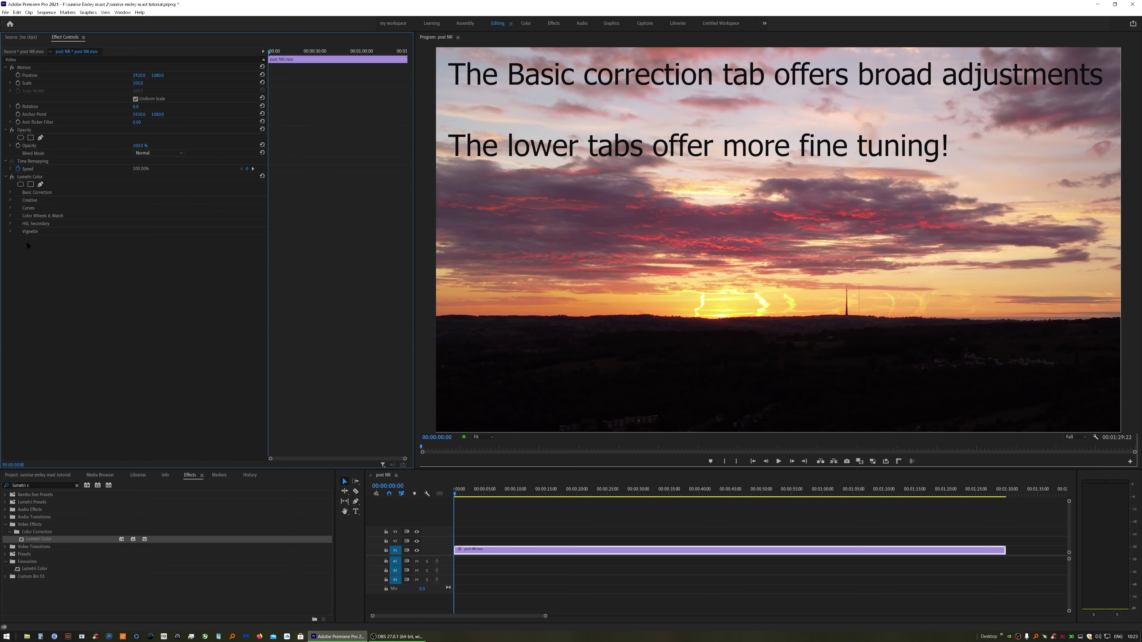
pyautogui.click(37, 192)
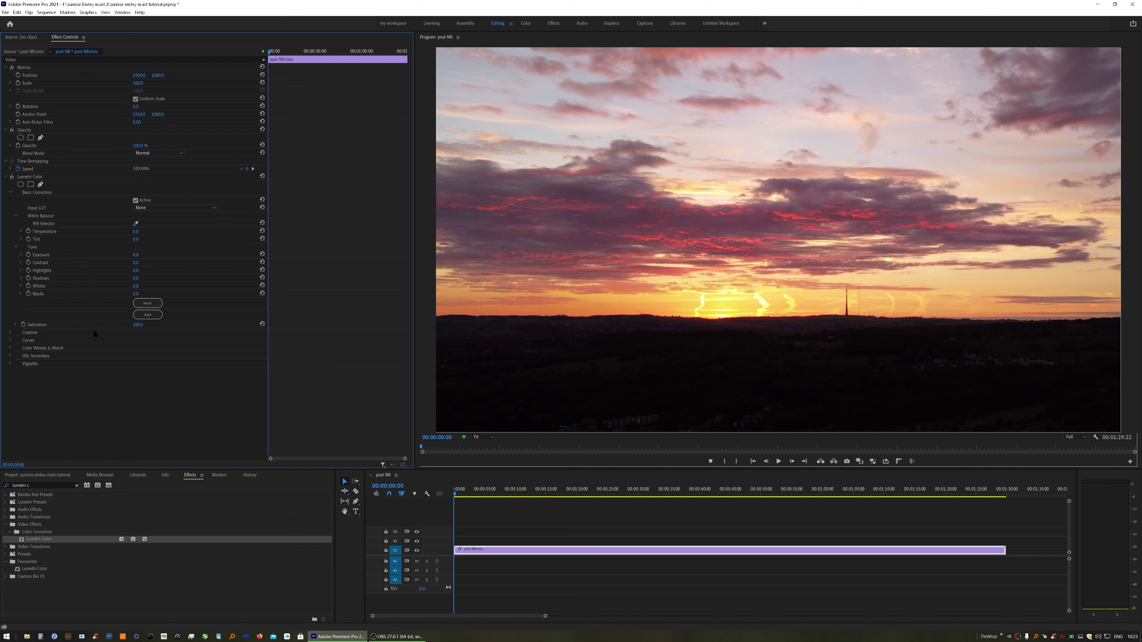
pyautogui.click(28, 178)
pyautogui.click(6, 178)
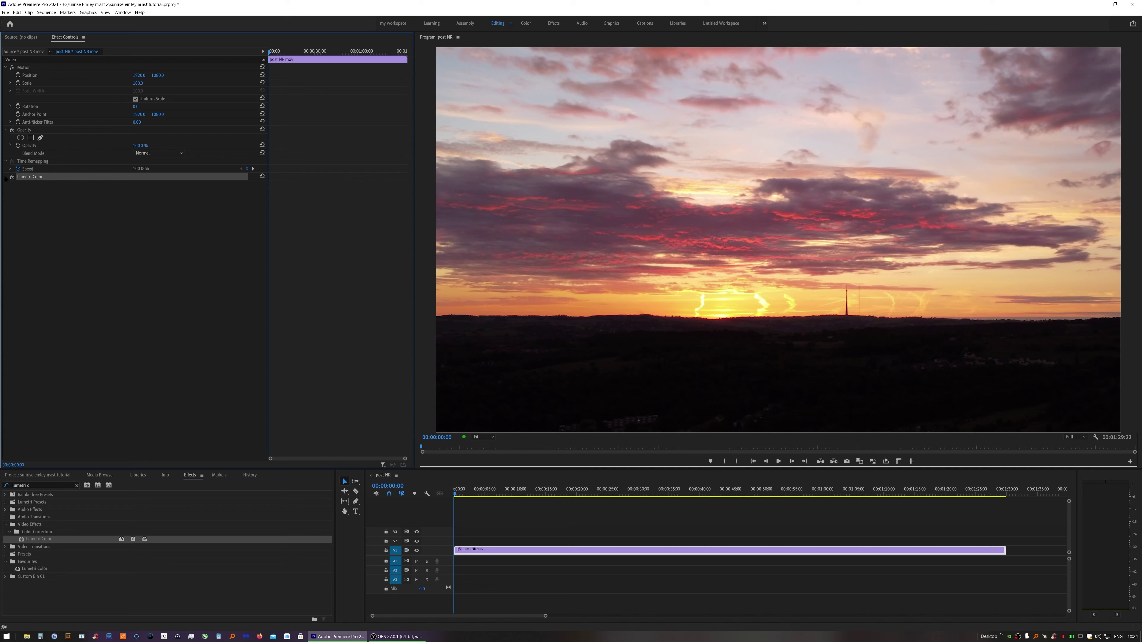
pyautogui.click(6, 177)
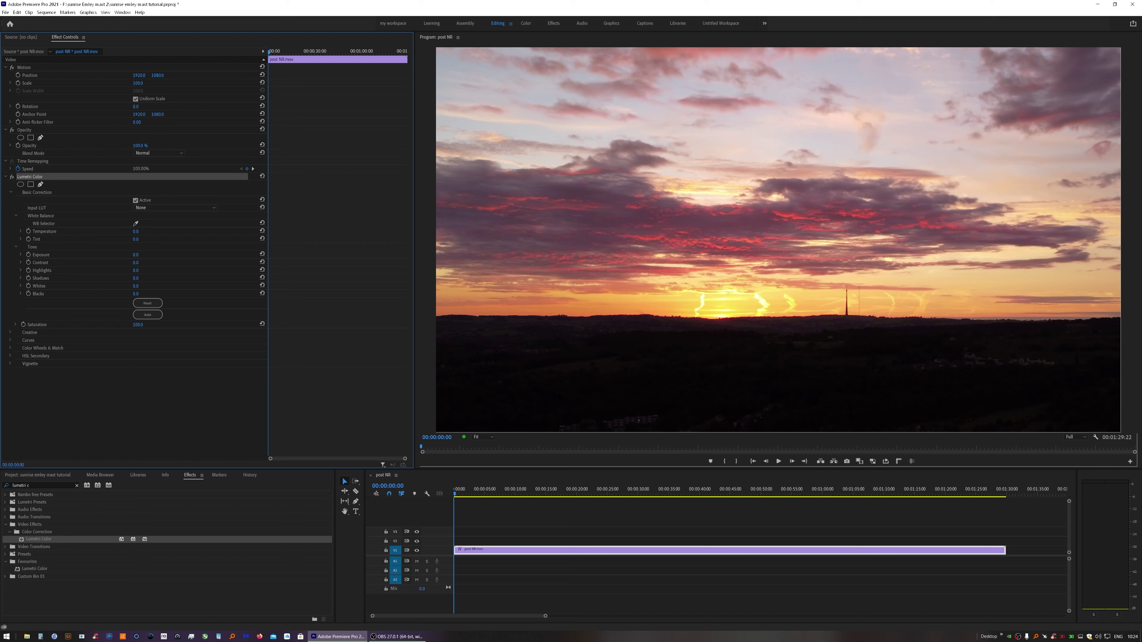
pyautogui.click(6, 177)
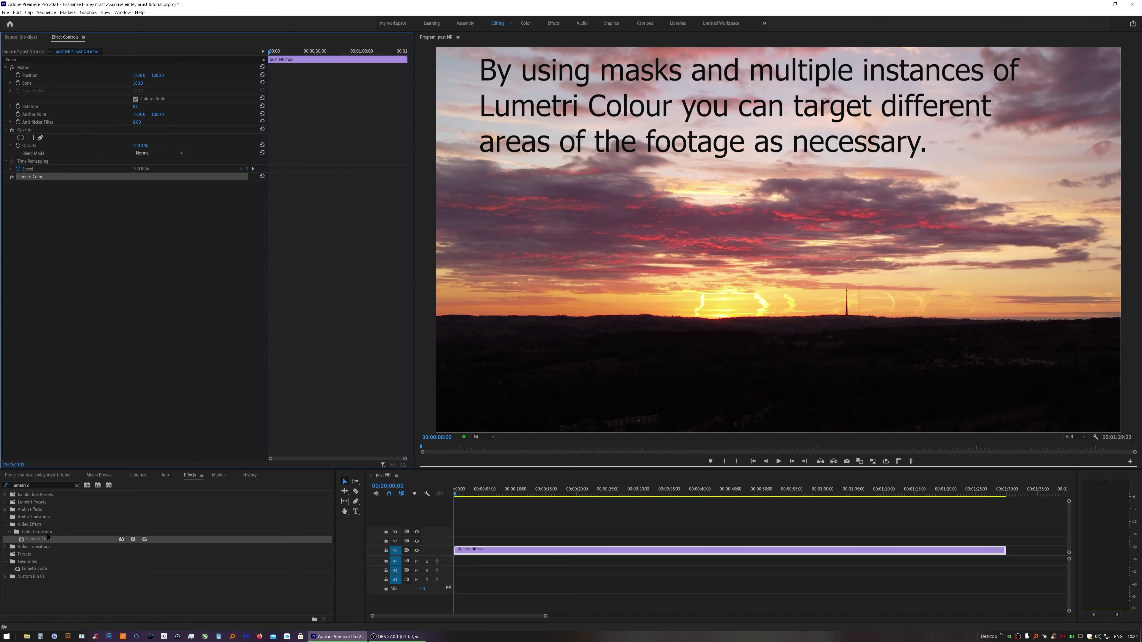
# Step: Add two extra Lumetri Color instances to the clip and clear them again
pyautogui.doubleClick(39, 539)
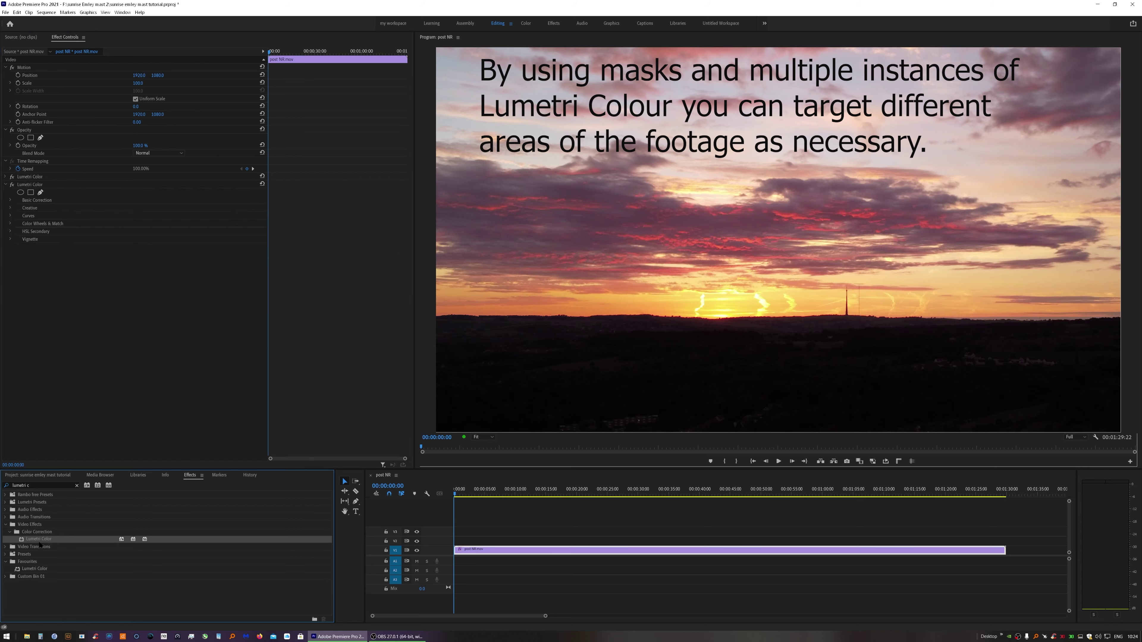
pyautogui.moveTo(45, 541); pyautogui.dragTo(4, 189)
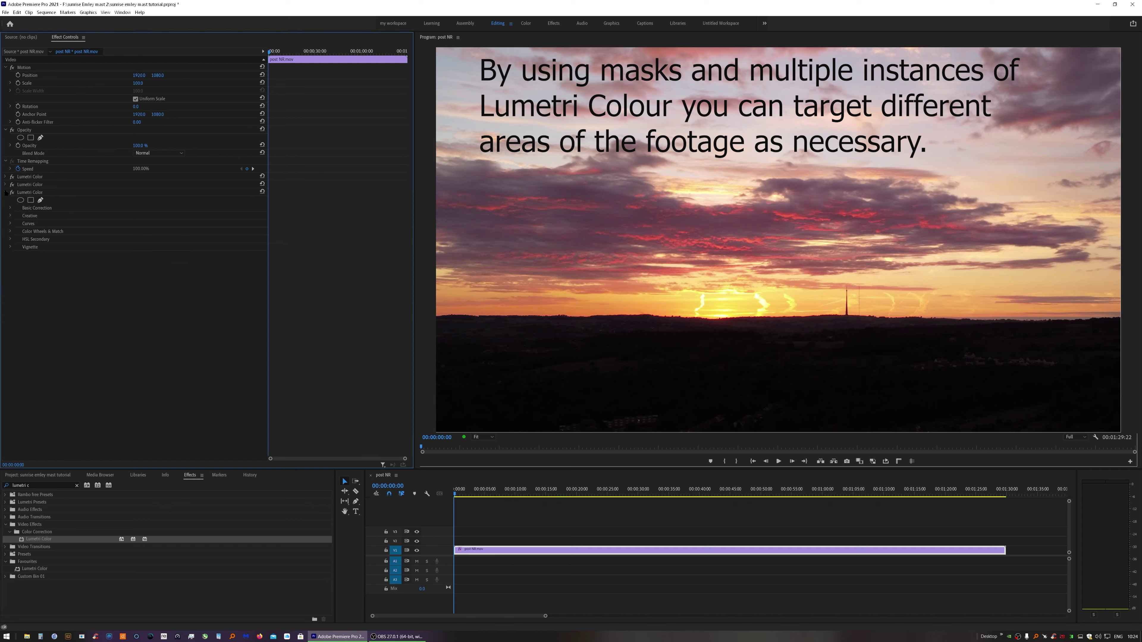
pyautogui.click(5, 192)
pyautogui.rightClick(26, 184)
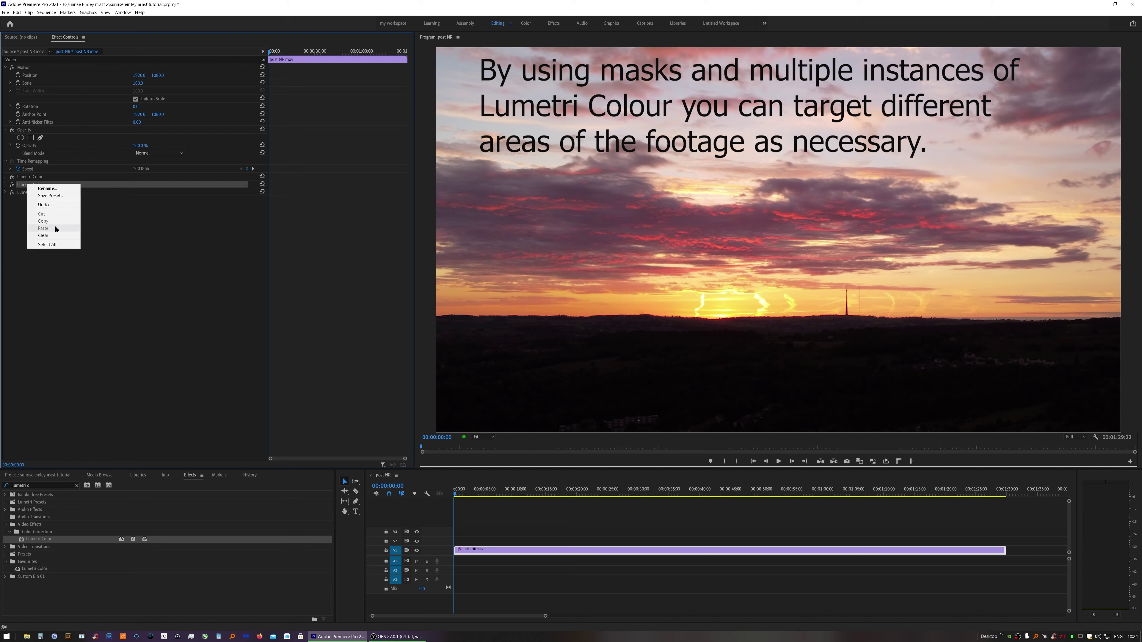
pyautogui.click(55, 240)
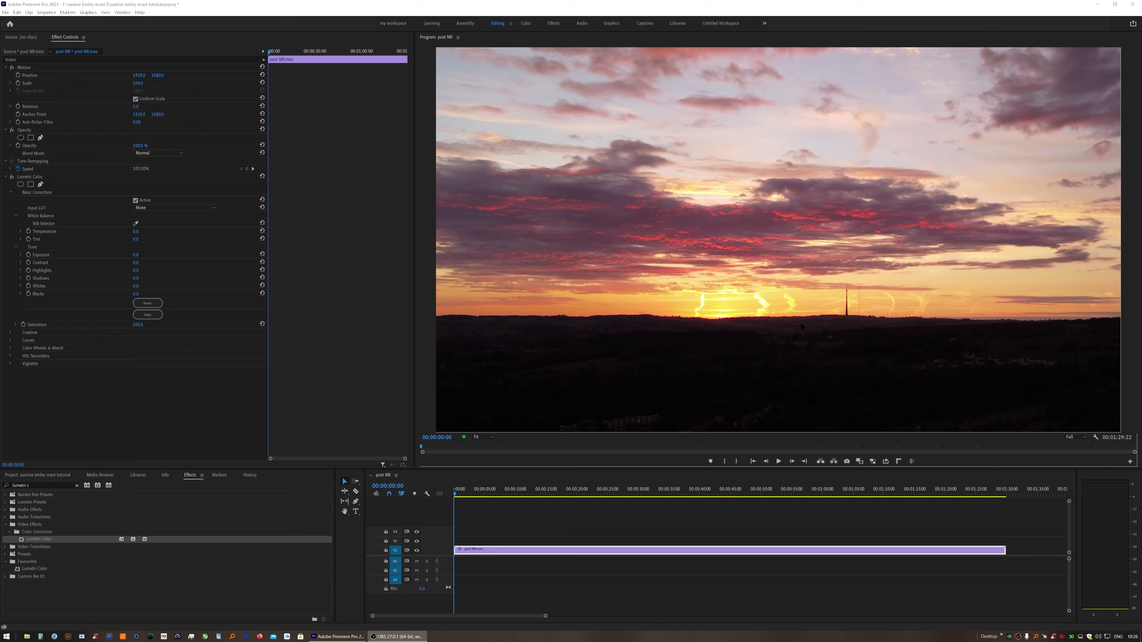
# Step: Add a rectangular mask to Lumetri Color and stretch its corners beyond the frame so it covers the sky down to the horizon
pyautogui.click(491, 438)
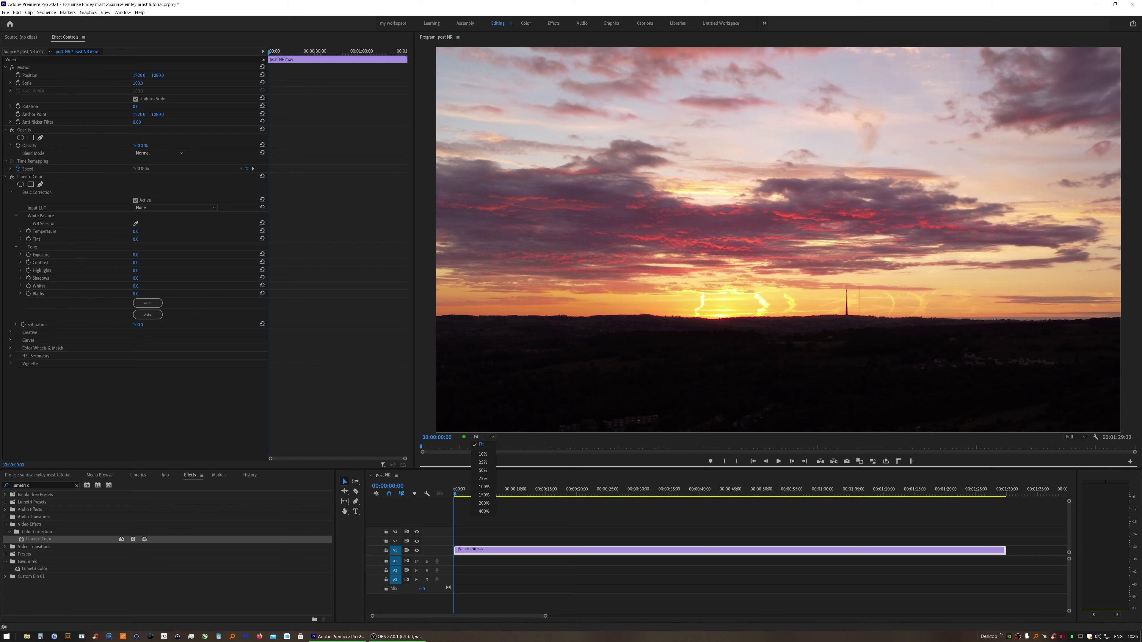
pyautogui.click(483, 462)
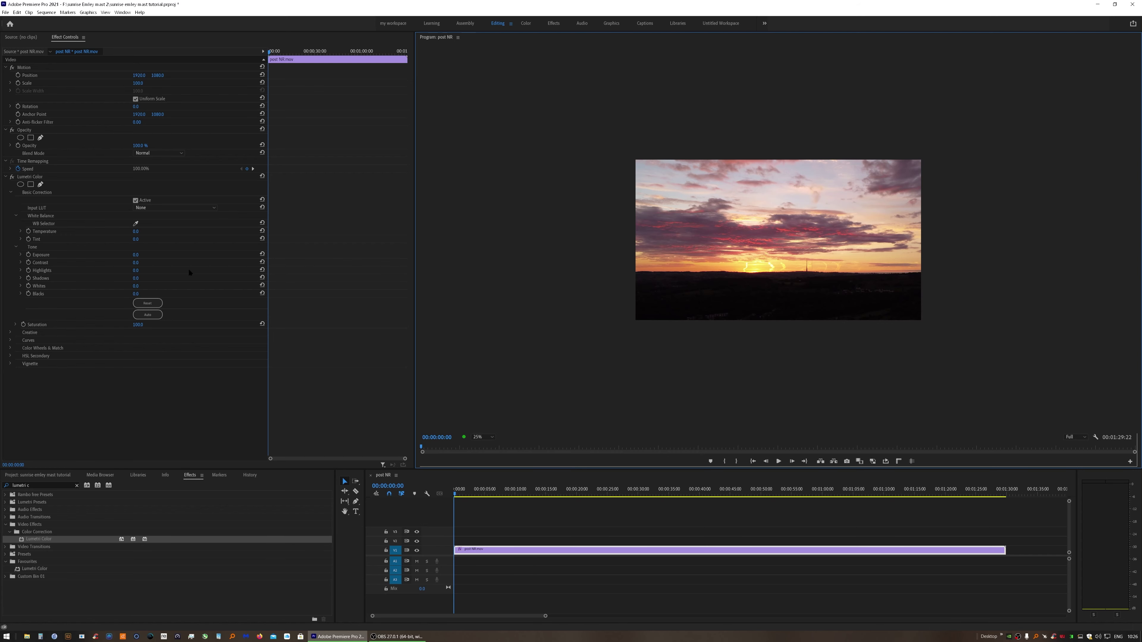
pyautogui.click(31, 184)
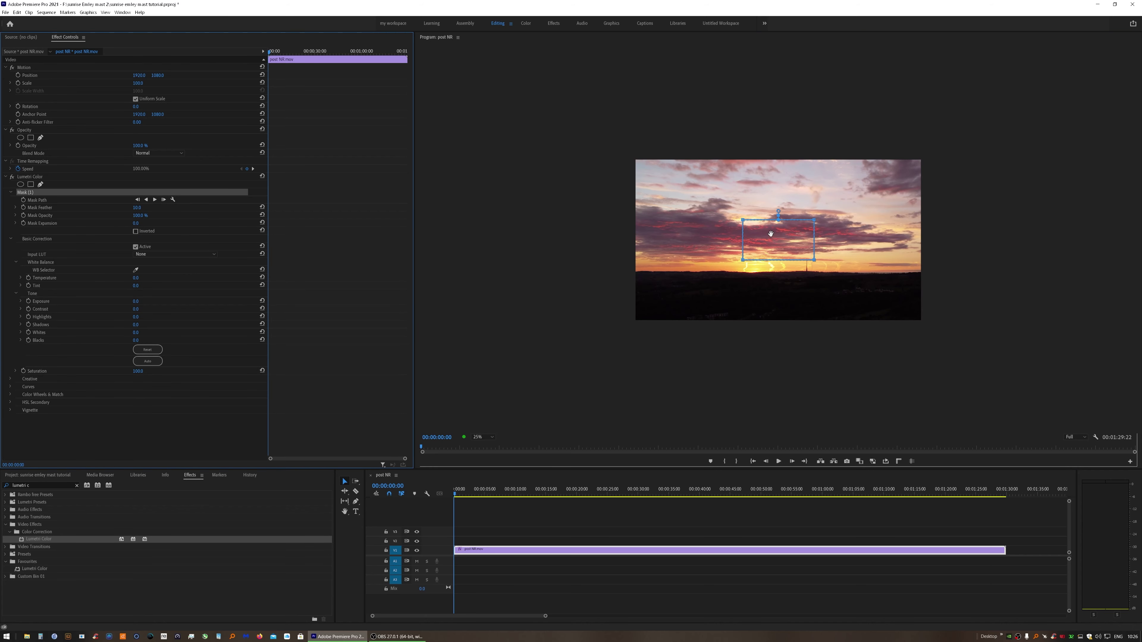
pyautogui.moveTo(743, 260); pyautogui.dragTo(636, 269)
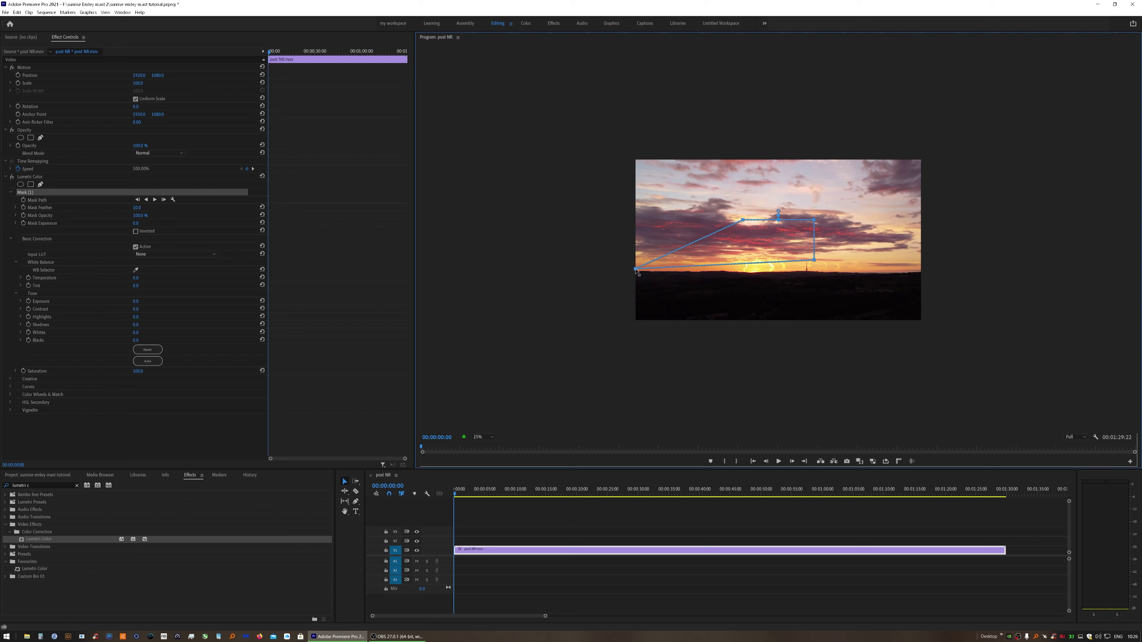
pyautogui.moveTo(635, 270); pyautogui.dragTo(554, 271)
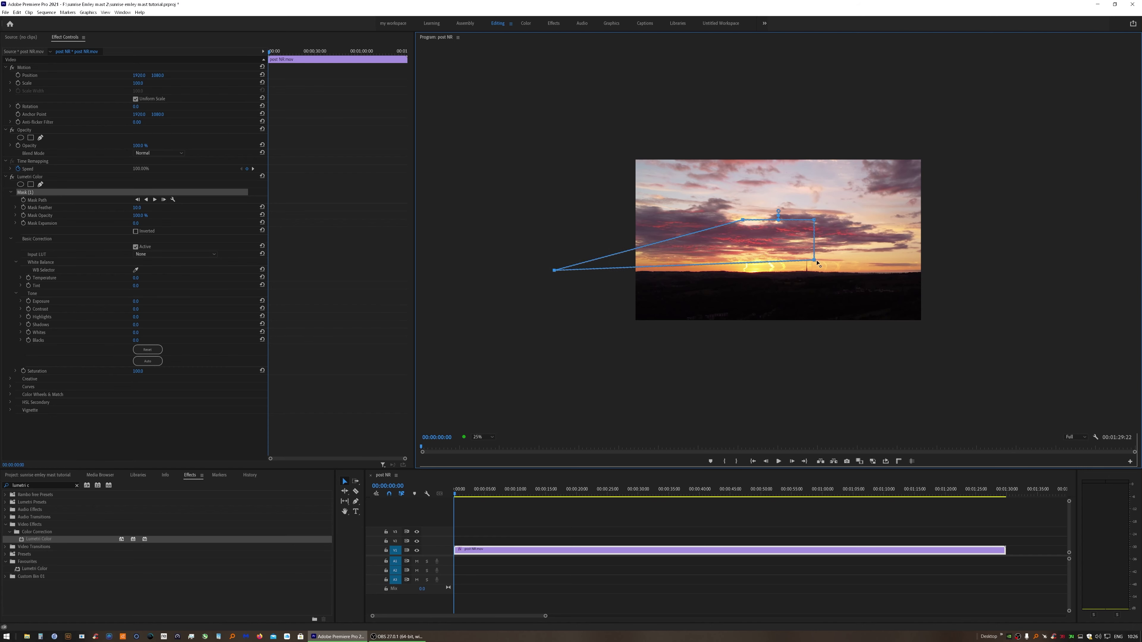
pyautogui.moveTo(815, 261); pyautogui.dragTo(1041, 265)
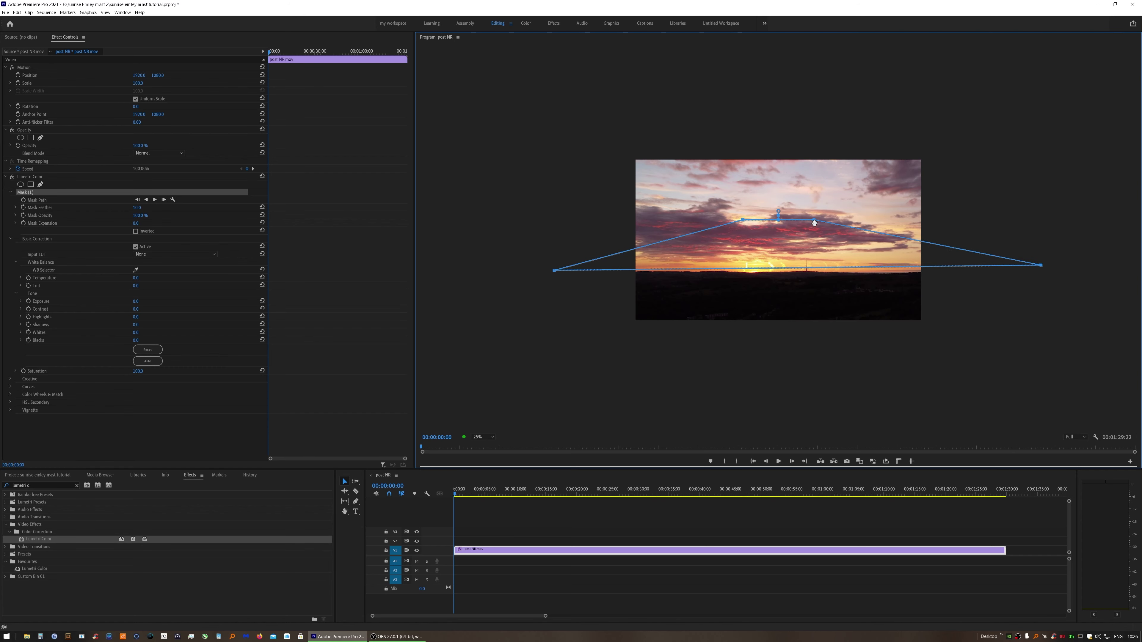
pyautogui.moveTo(814, 220); pyautogui.dragTo(1010, 67)
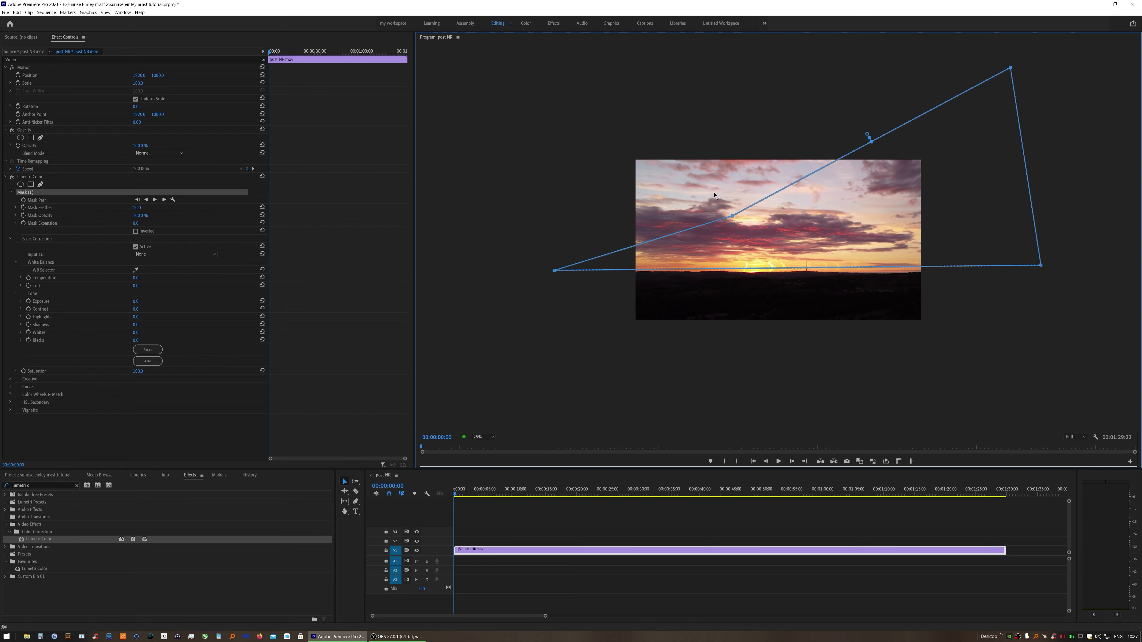
pyautogui.moveTo(740, 220); pyautogui.dragTo(551, 61)
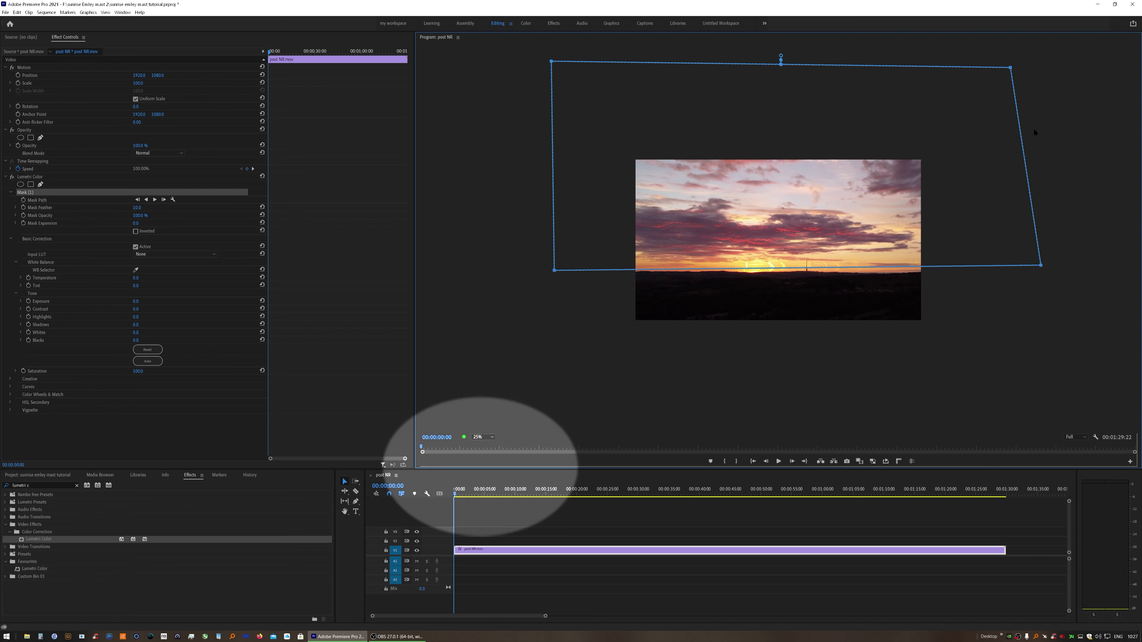
# Step: Set the sky mask's feather to 138
pyautogui.click(483, 437)
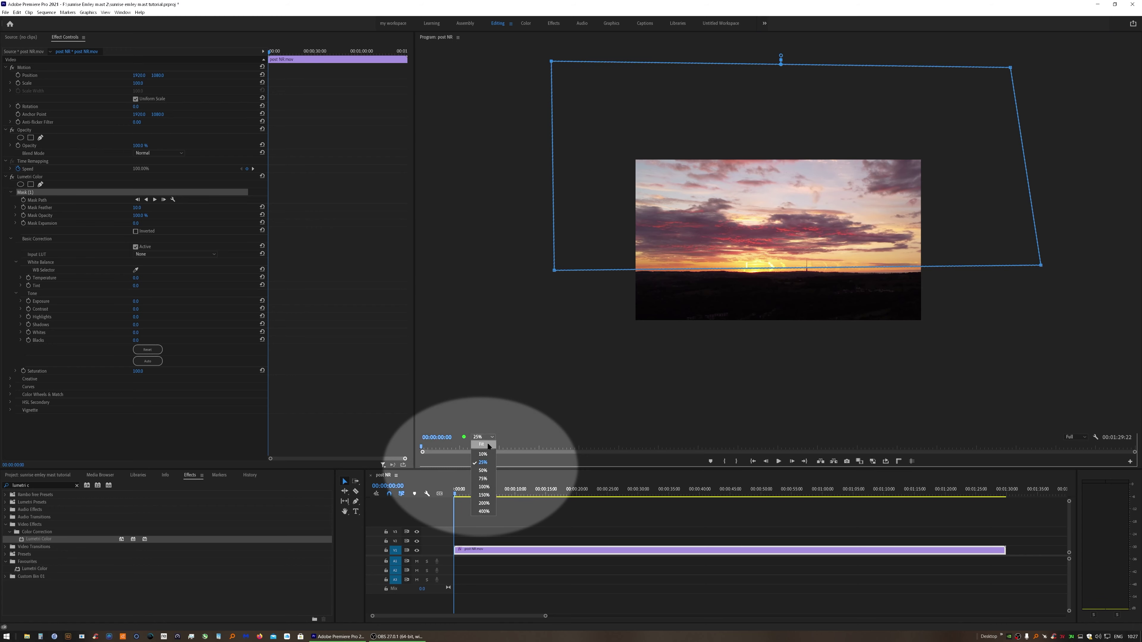
pyautogui.click(490, 445)
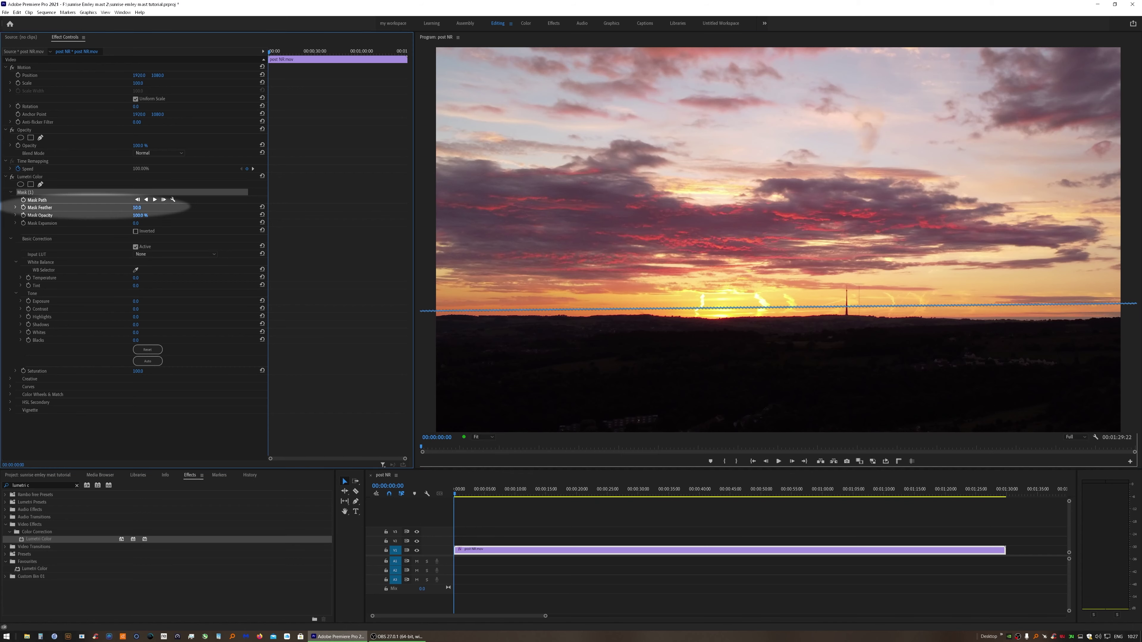
pyautogui.moveTo(137, 207)
pyautogui.mouseDown()
pyautogui.moveTo(216, 207)
pyautogui.moveTo(151, 208)
pyautogui.mouseUp()
pyautogui.moveTo(152, 208); pyautogui.dragTo(176, 208)
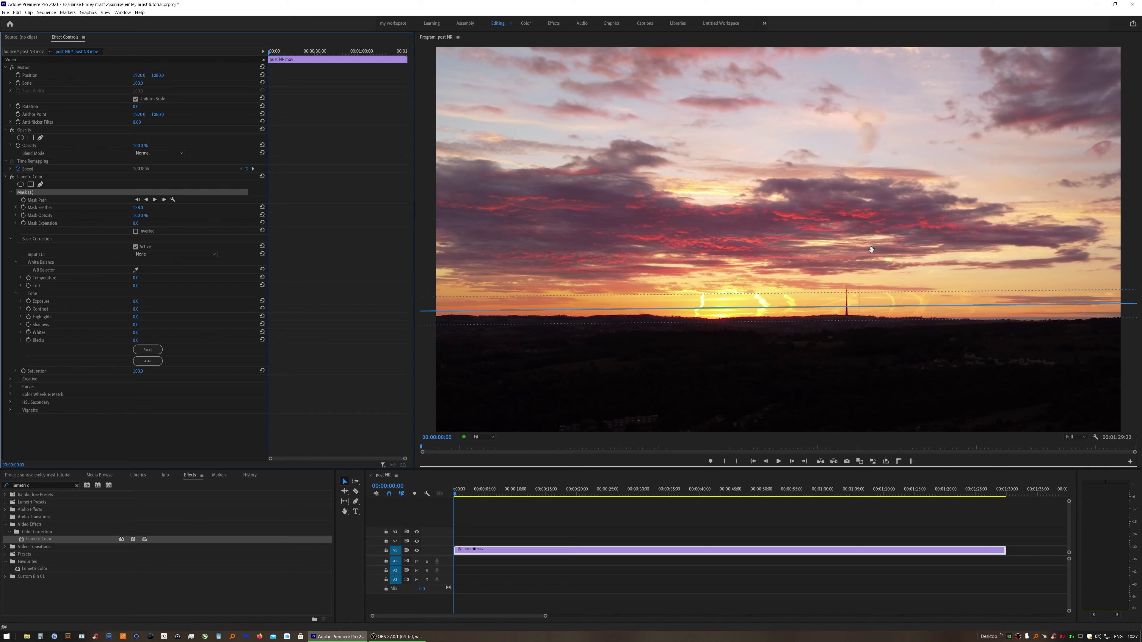
# Step: Reposition the sky mask and level its lower edge so it runs parallel to and just above the horizon
pyautogui.moveTo(871, 251); pyautogui.dragTo(872, 254)
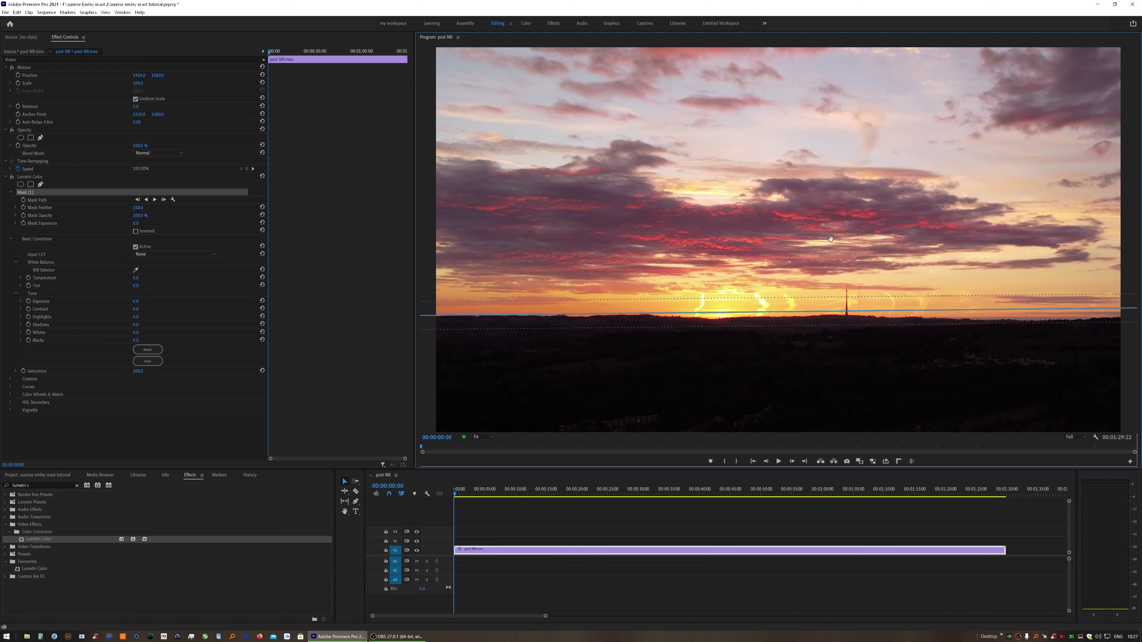
pyautogui.moveTo(831, 242); pyautogui.dragTo(831, 231)
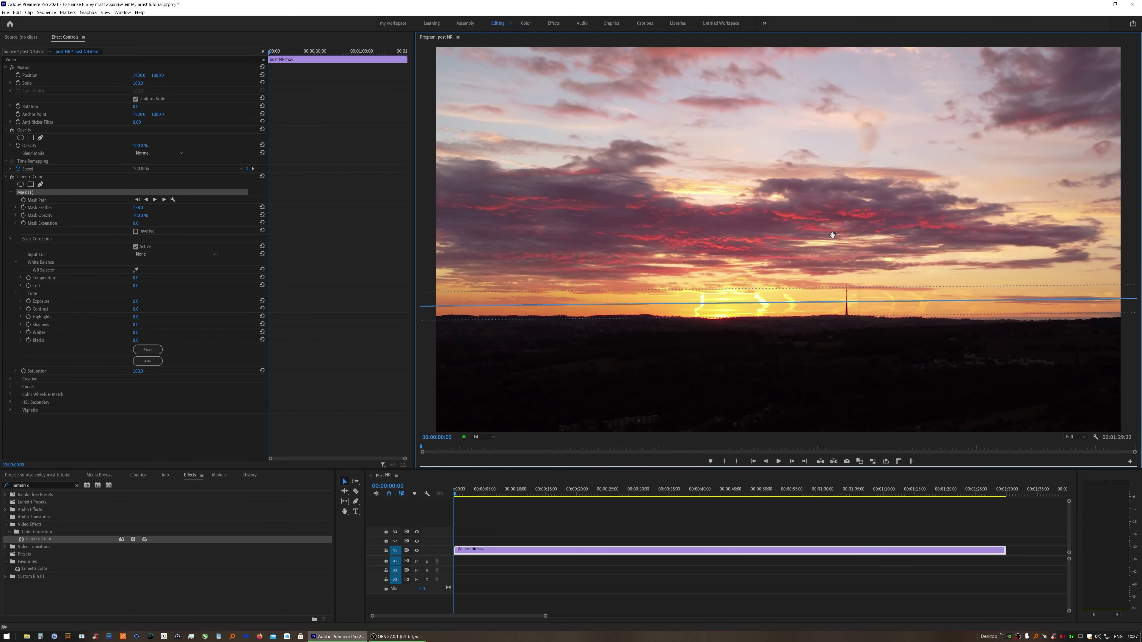
pyautogui.click(485, 437)
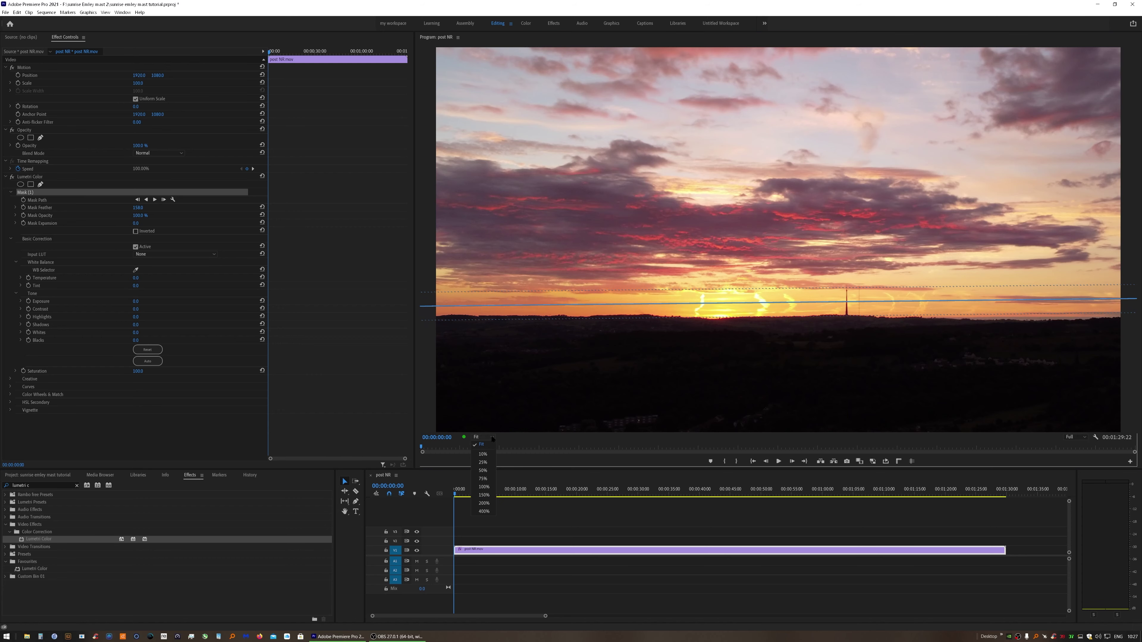
pyautogui.click(483, 462)
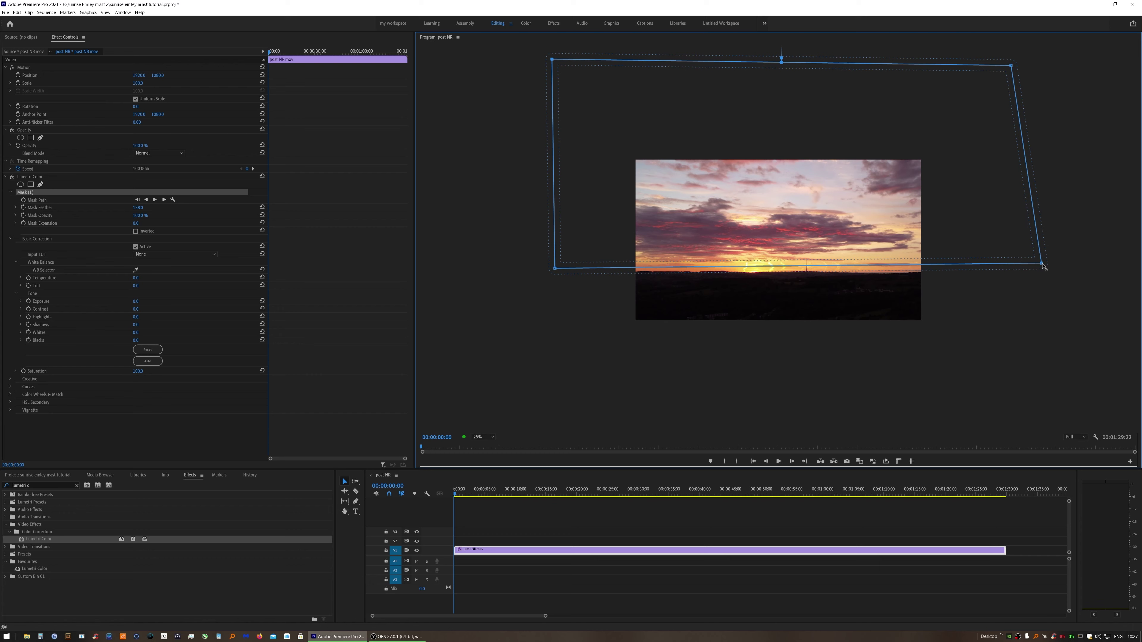
pyautogui.moveTo(1042, 264); pyautogui.dragTo(1043, 270)
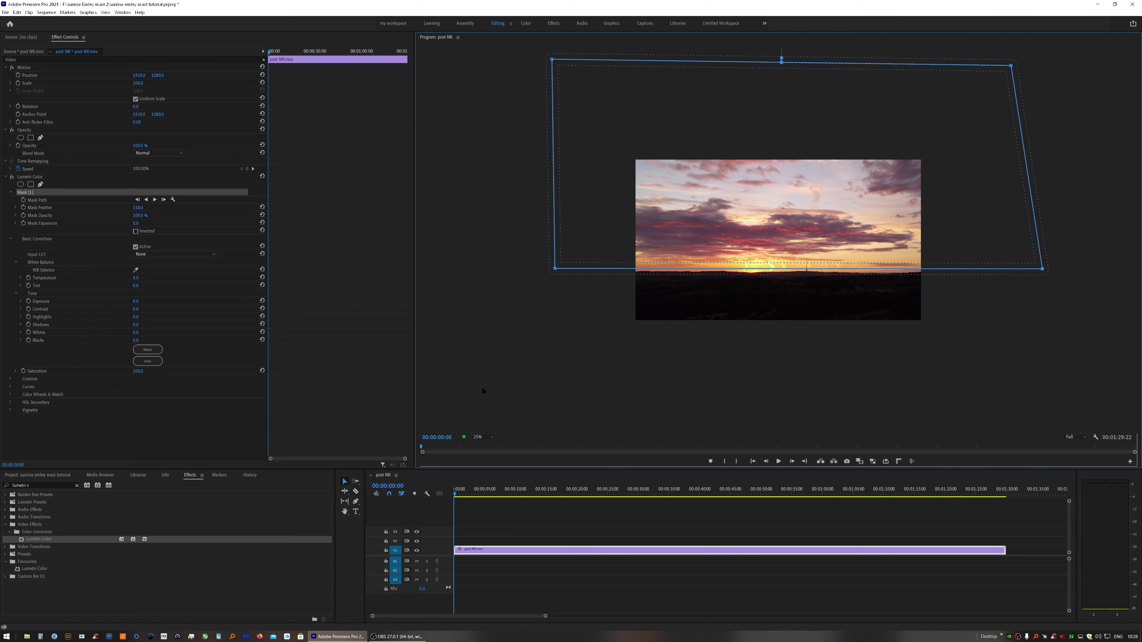
pyautogui.click(482, 436)
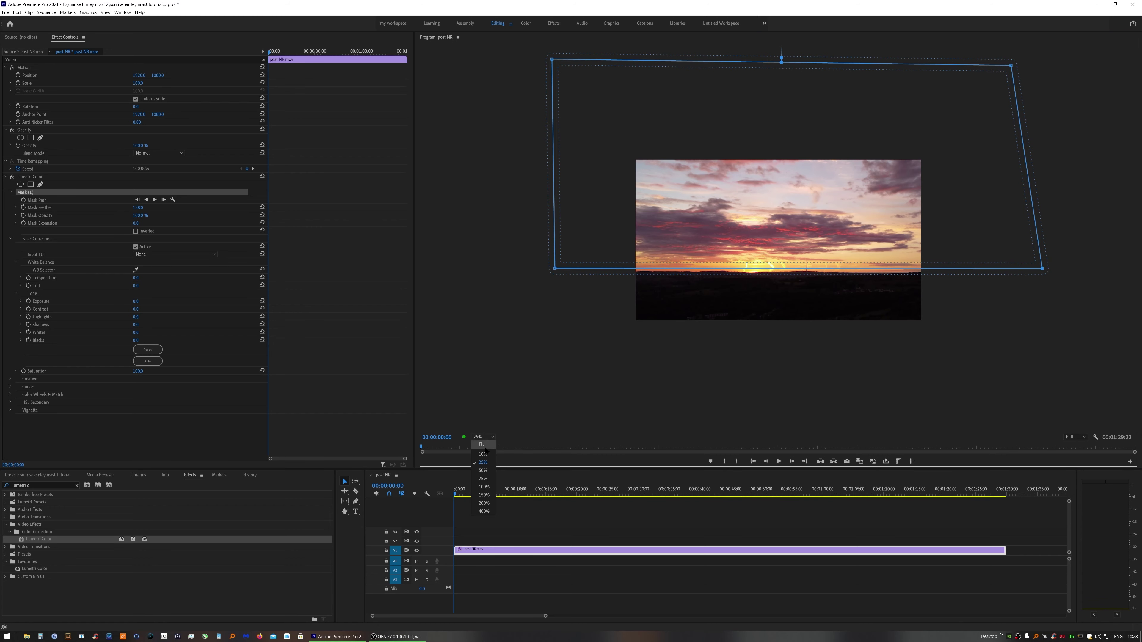
pyautogui.click(480, 378)
pyautogui.moveTo(784, 227); pyautogui.dragTo(783, 225)
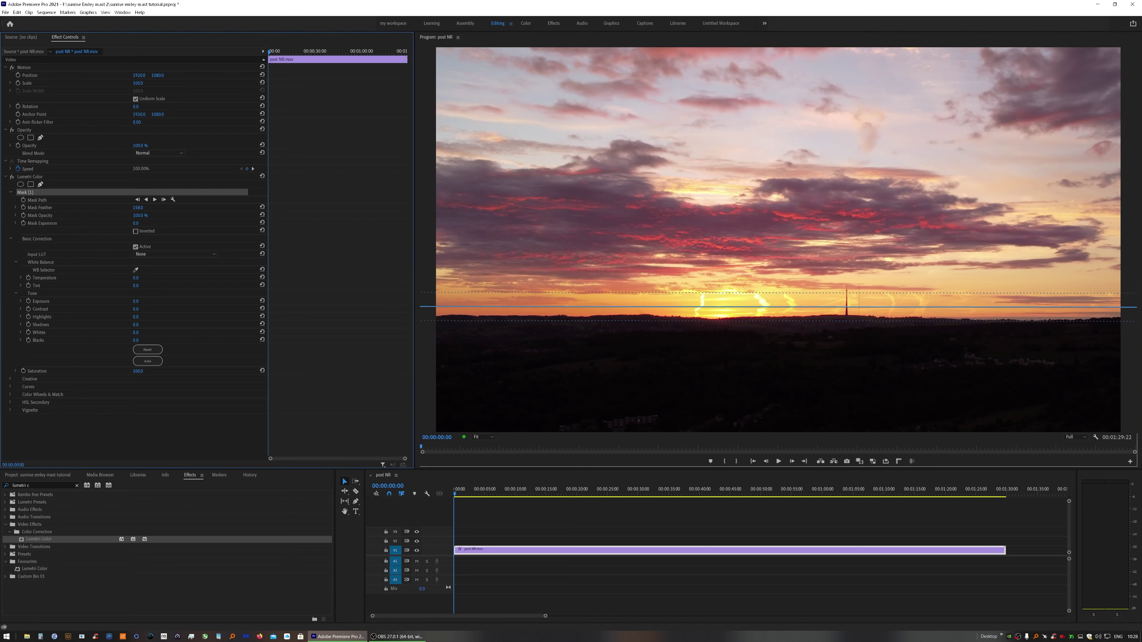
# Step: Lower the masked sky's Shadows to about -69 and turn on keyframing for Shadows and Temperature
pyautogui.moveTo(137, 324); pyautogui.dragTo(127, 324)
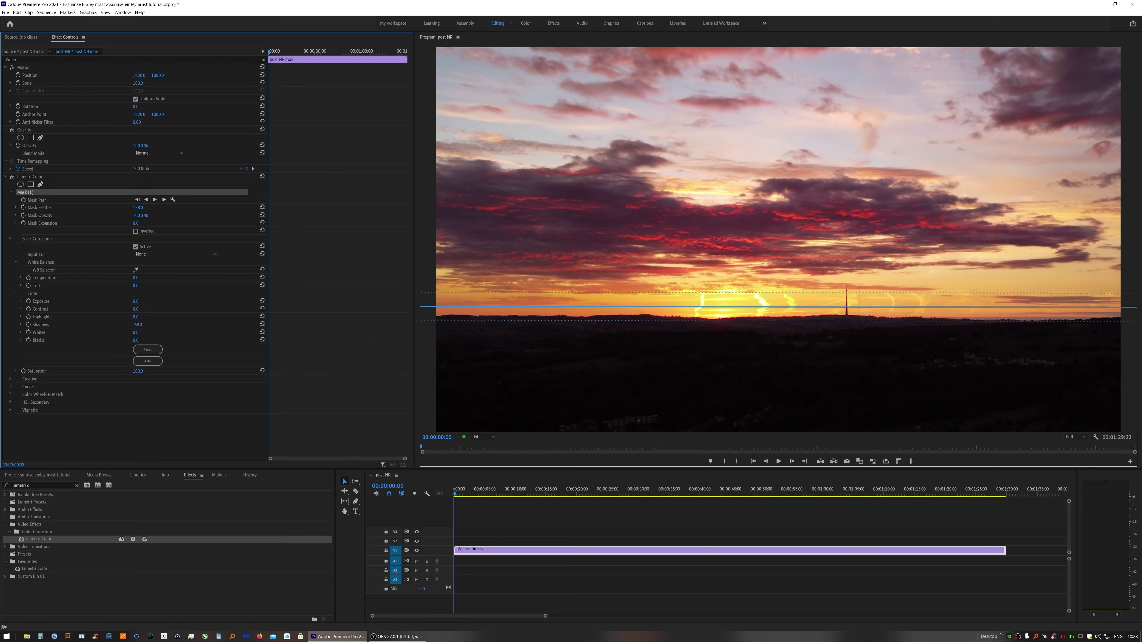
pyautogui.moveTo(144, 325); pyautogui.dragTo(143, 326)
pyautogui.click(48, 322)
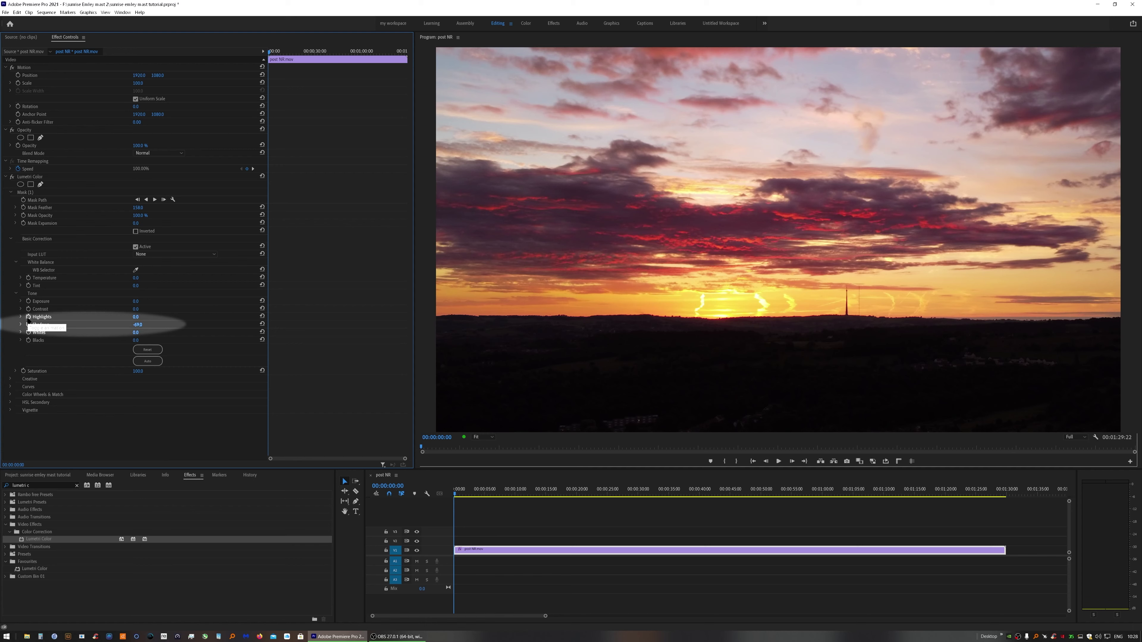
pyautogui.click(28, 324)
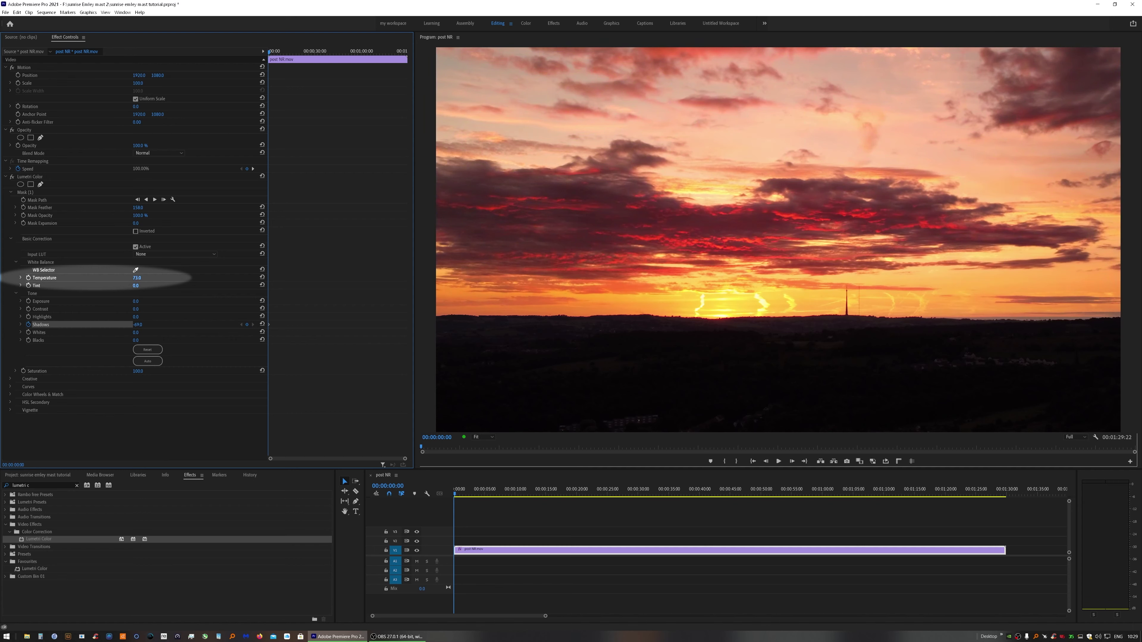
pyautogui.click(29, 278)
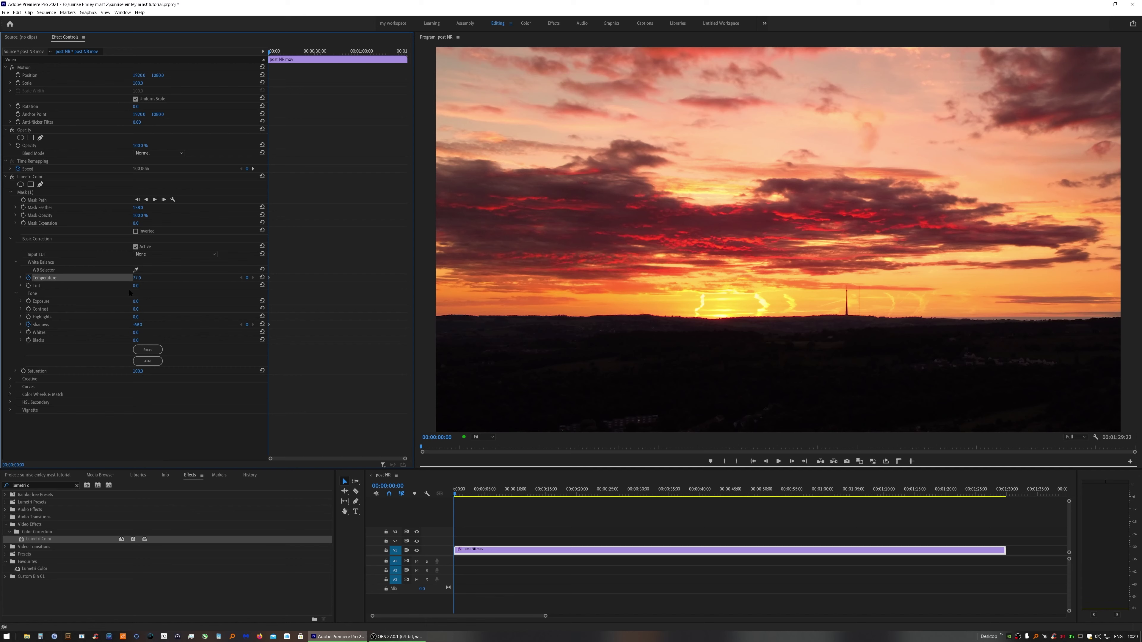
# Step: Set the masked sky's Tint to about 16 and Highlights to about -83, and turn on keyframing for both
pyautogui.moveTo(136, 287); pyautogui.dragTo(137, 287)
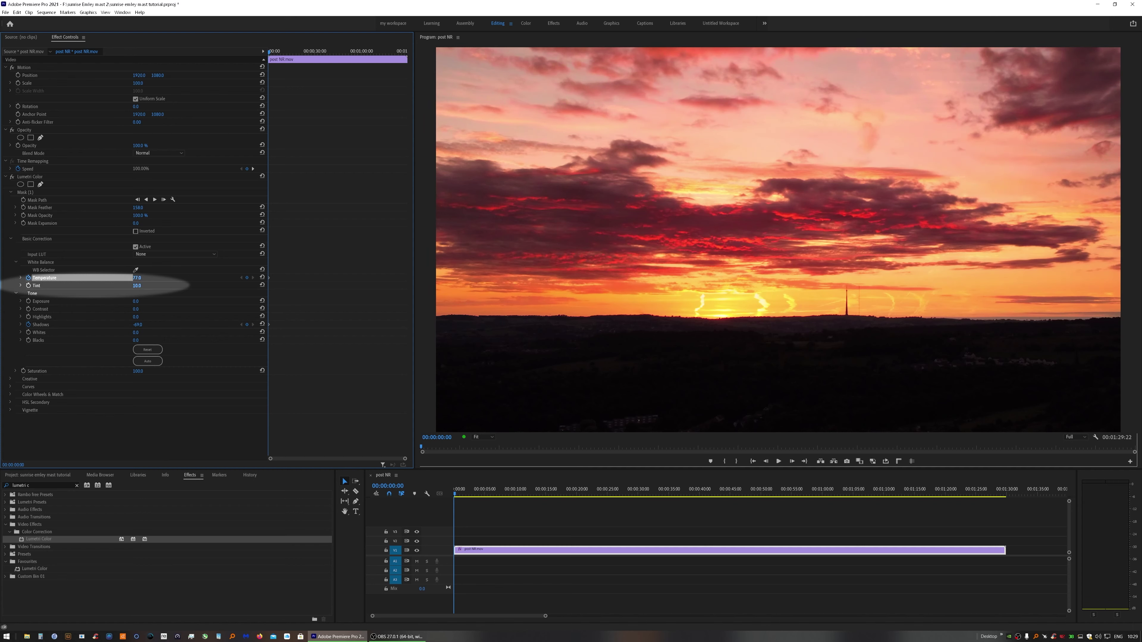
pyautogui.click(28, 286)
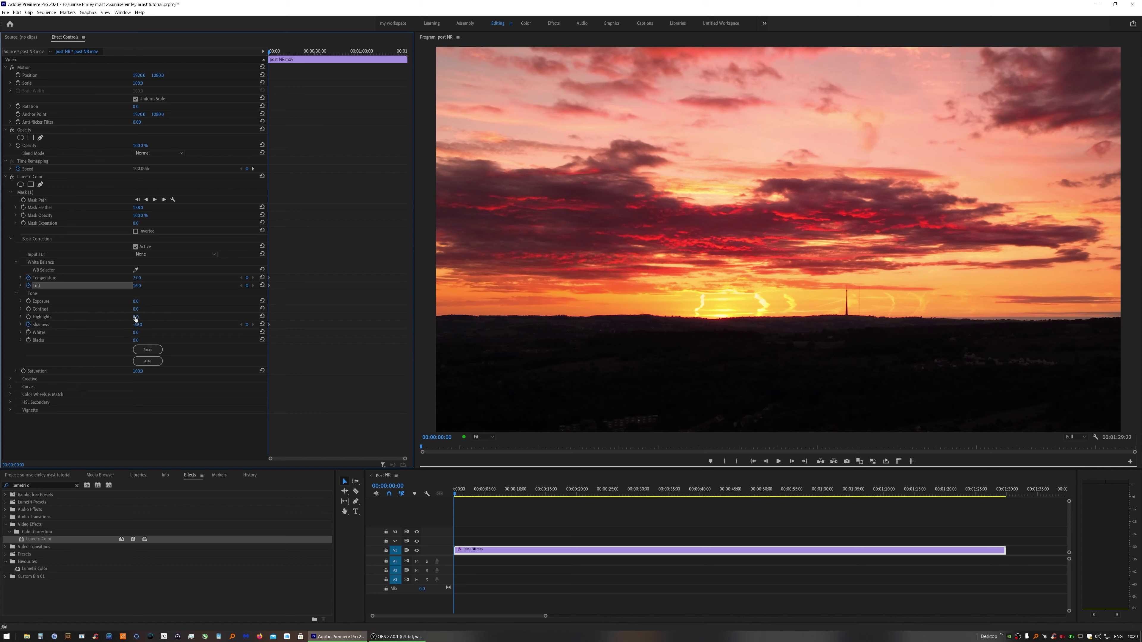
pyautogui.moveTo(137, 318); pyautogui.dragTo(100, 318)
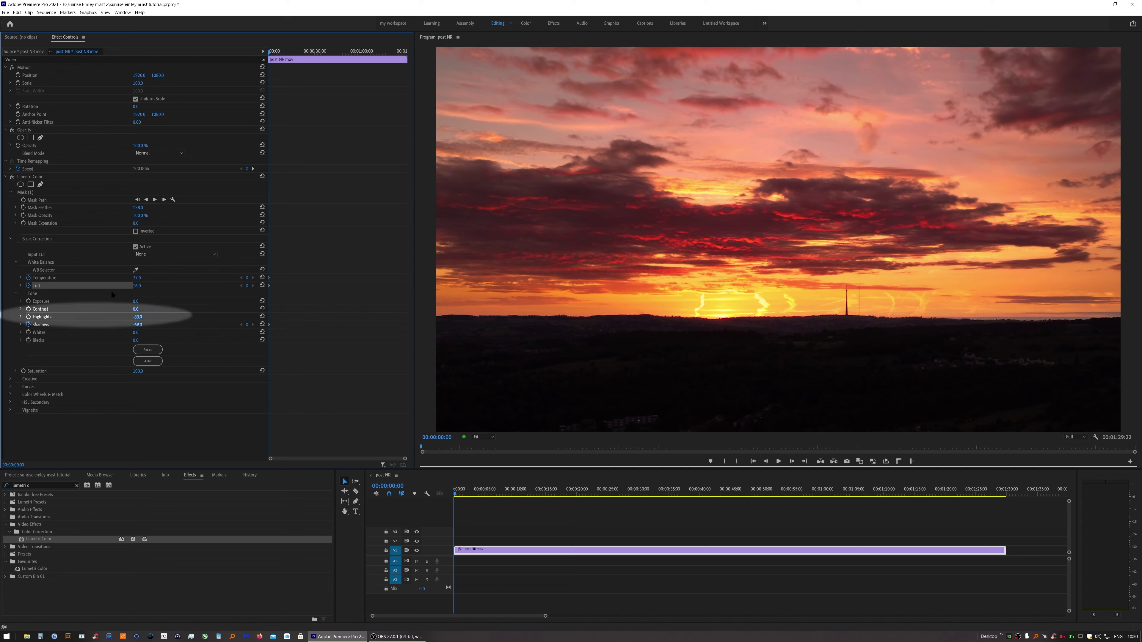
pyautogui.click(27, 318)
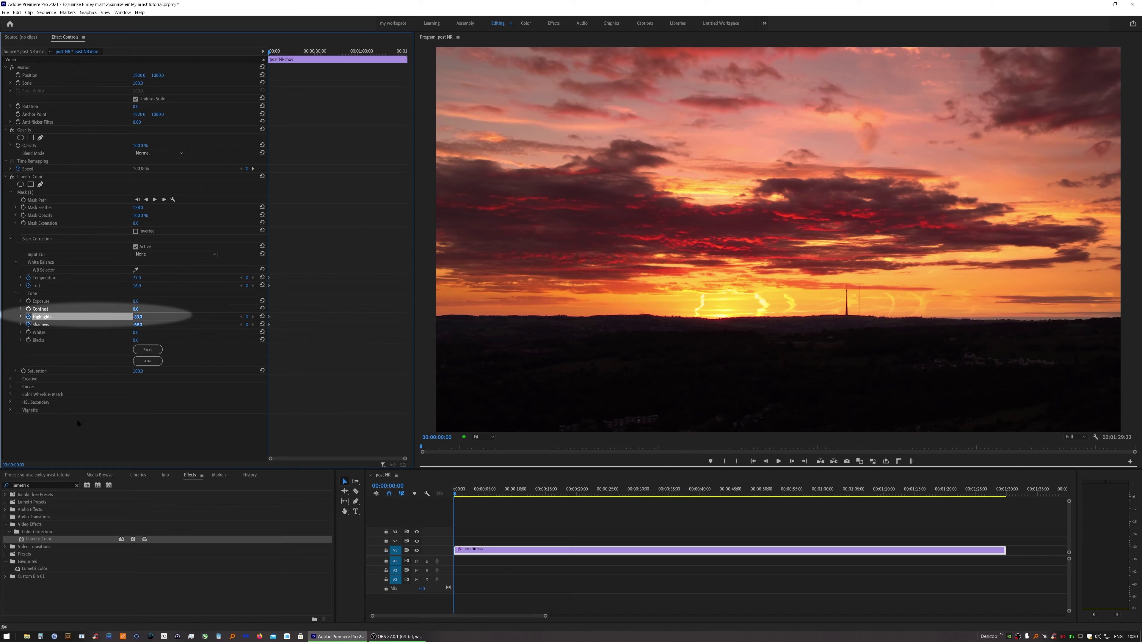
# Step: In the Creative section of Lumetri Color, set Vibrance to about 26 and turn on its keyframing
pyautogui.click(9, 379)
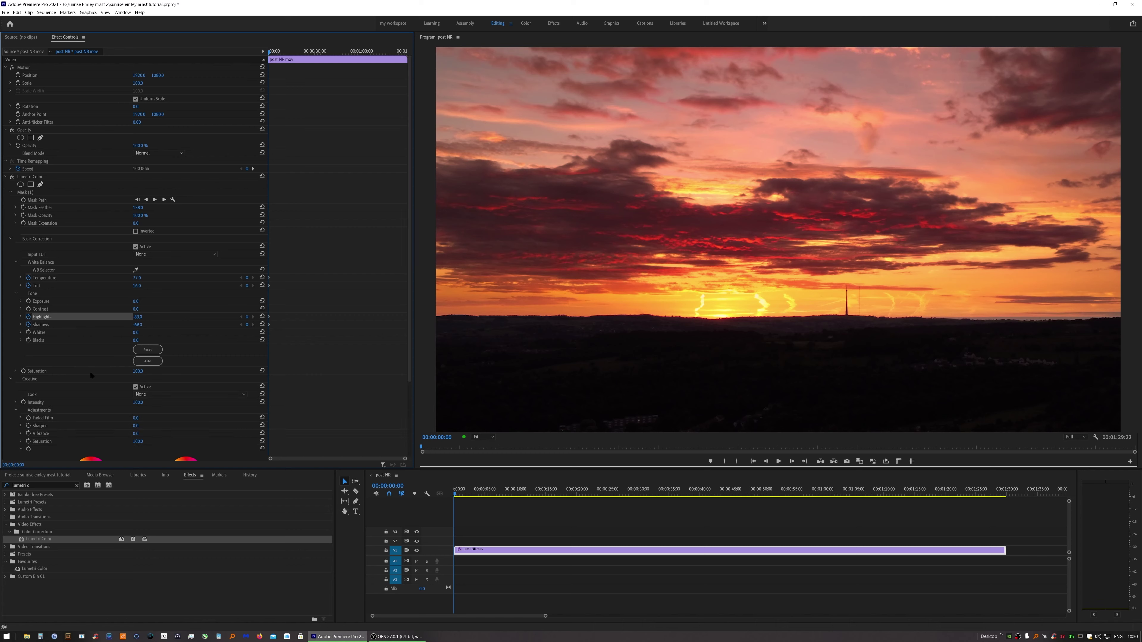
pyautogui.scroll(-3, 90, 414)
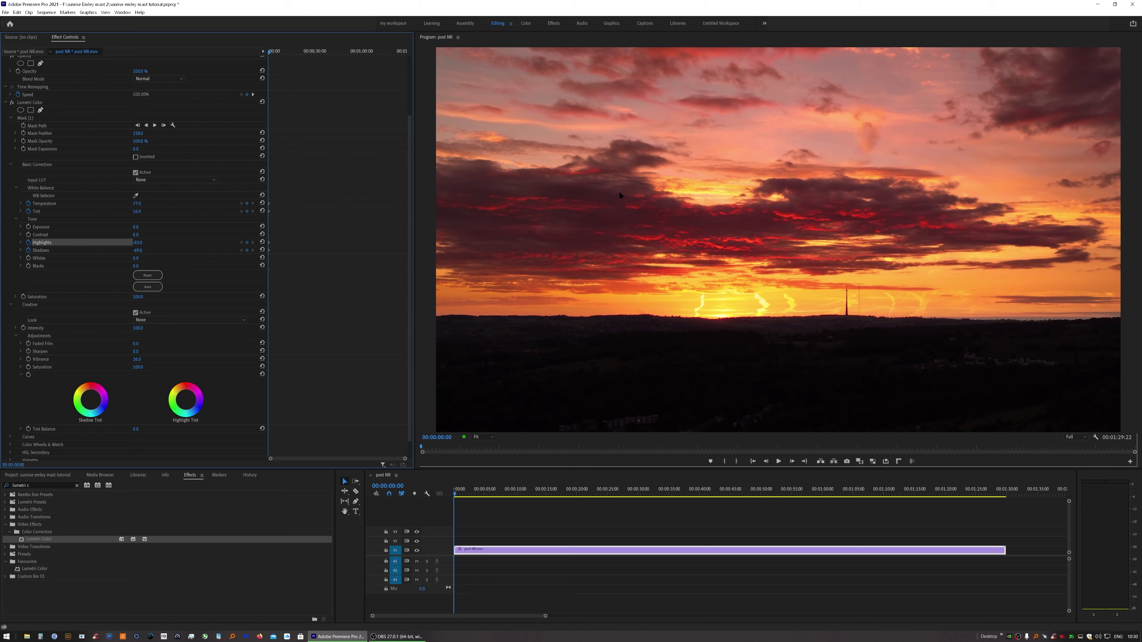
pyautogui.click(28, 359)
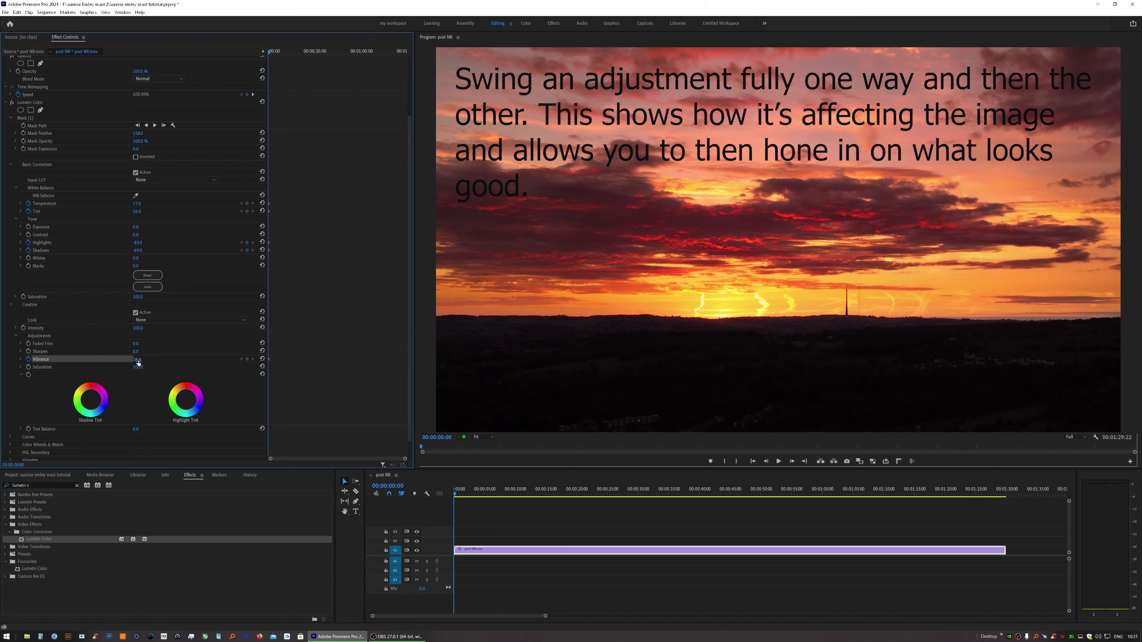
pyautogui.moveTo(139, 362)
pyautogui.mouseDown()
pyautogui.moveTo(82, 363)
pyautogui.moveTo(172, 362)
pyautogui.moveTo(85, 363)
pyautogui.moveTo(166, 363)
pyautogui.moveTo(136, 363)
pyautogui.mouseUp()
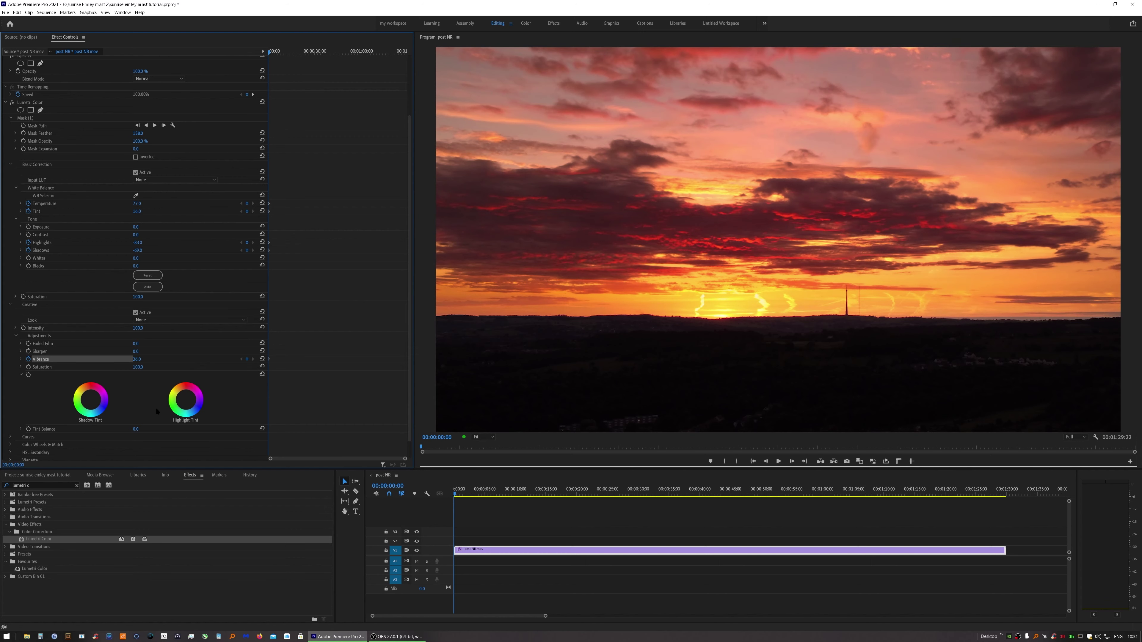
# Step: Shift the Shadow Tint slightly toward magenta, adjust the Highlight Tint near its centre, and turn on keyframing for the tint wheels
pyautogui.moveTo(85, 397)
pyautogui.mouseDown()
pyautogui.moveTo(100, 391)
pyautogui.moveTo(92, 410)
pyautogui.moveTo(96, 397)
pyautogui.mouseUp()
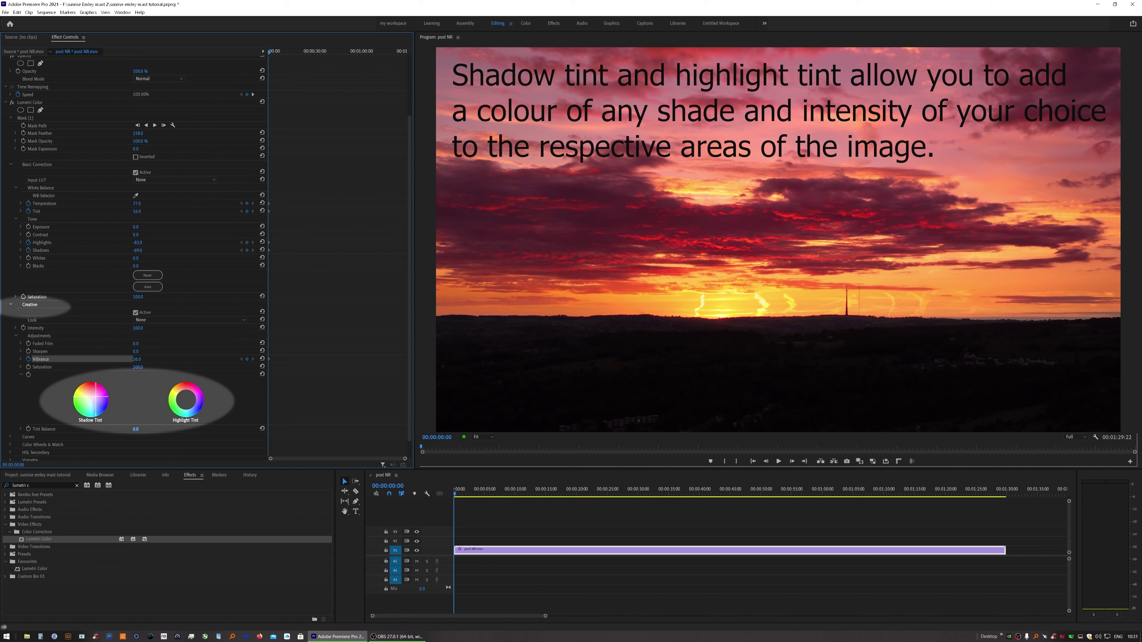
pyautogui.moveTo(95, 396); pyautogui.dragTo(96, 397)
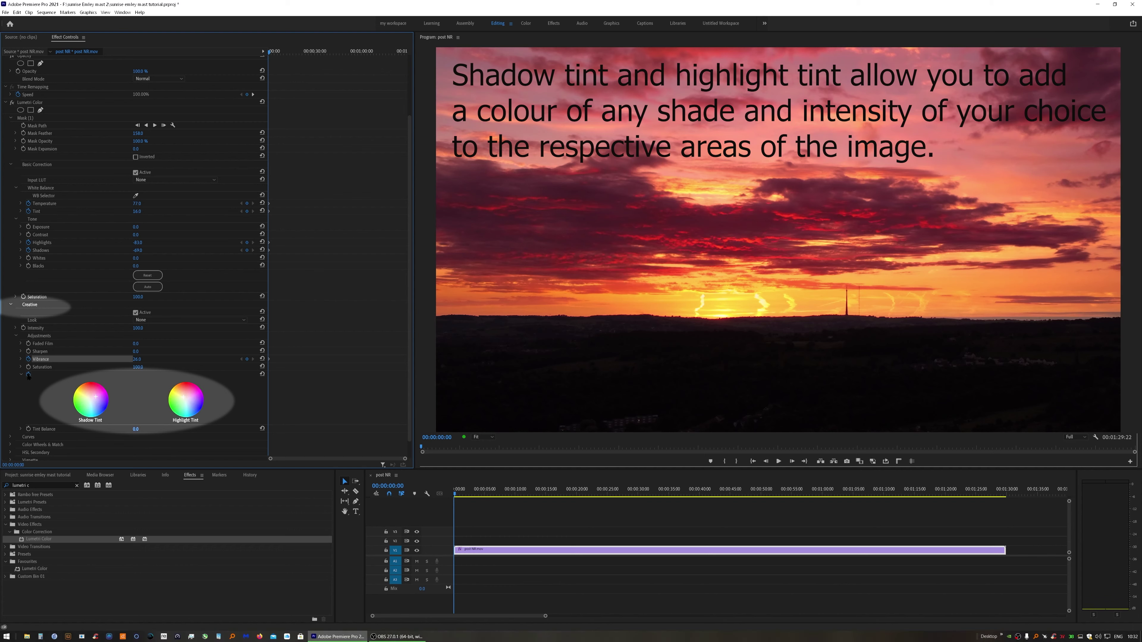
pyautogui.click(28, 374)
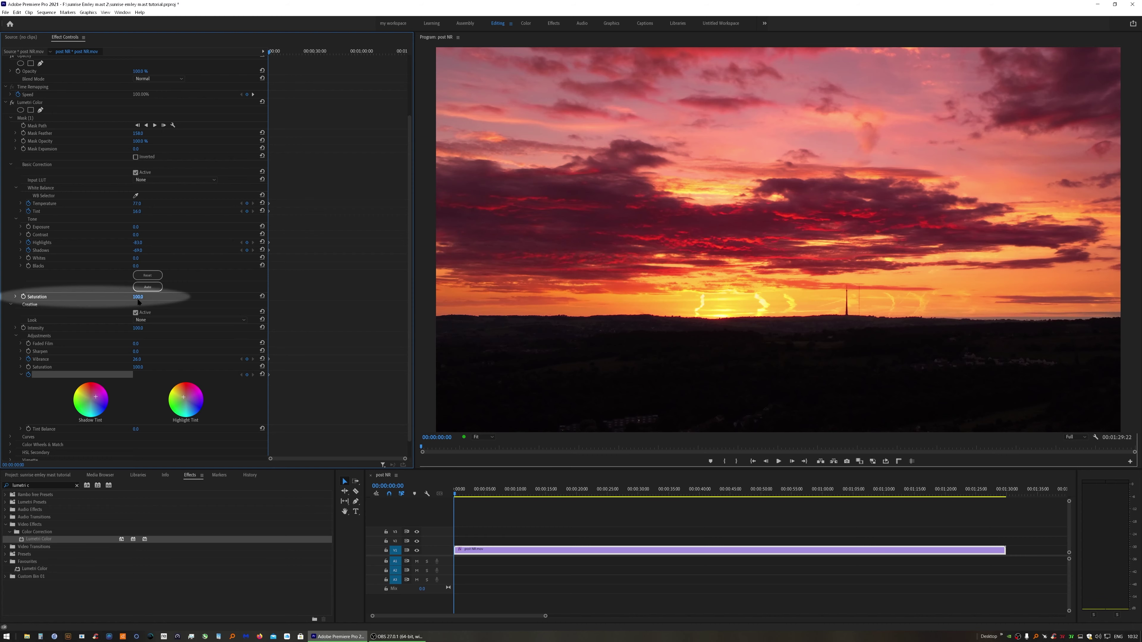
# Step: Try a much higher Basic Correction Saturation on the masked sky and reset it to its default
pyautogui.moveTo(138, 297); pyautogui.dragTo(227, 298)
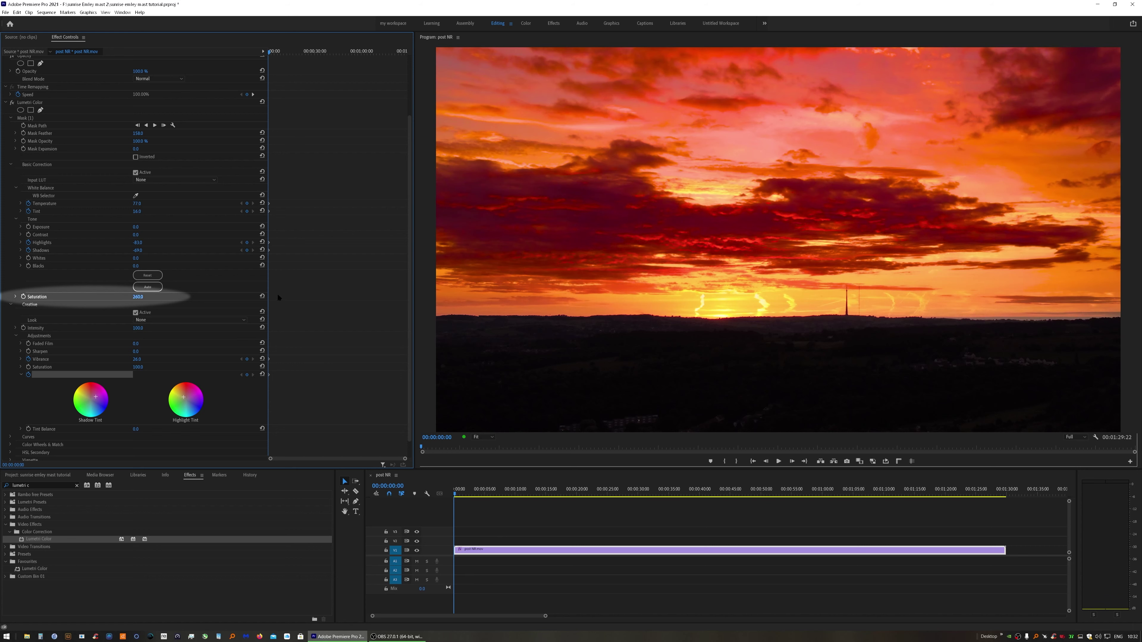
pyautogui.click(262, 296)
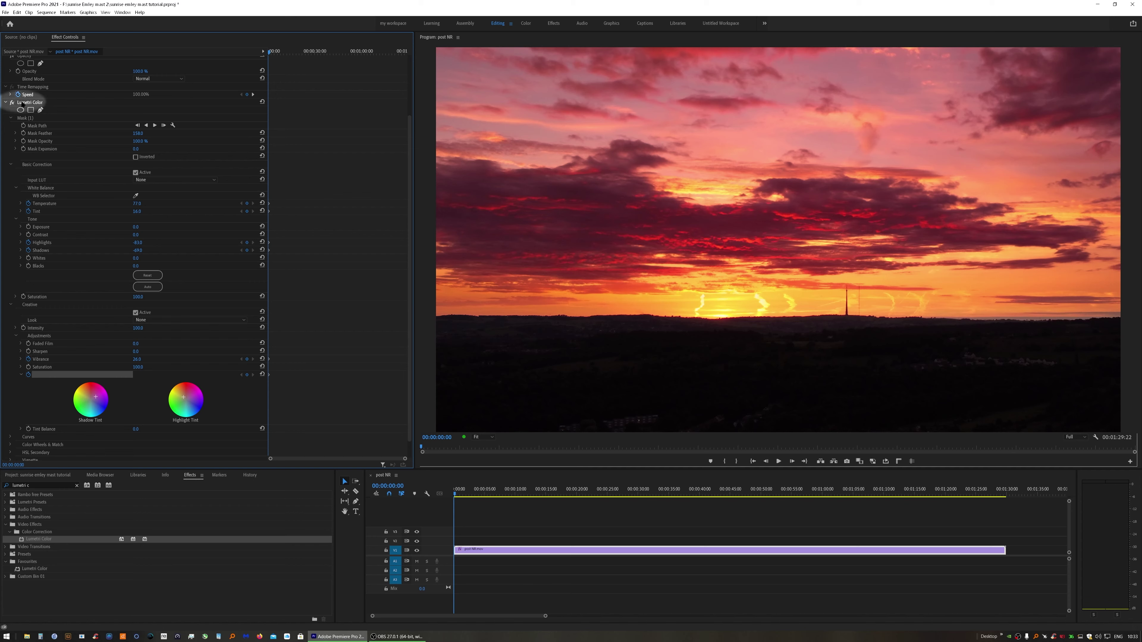
# Step: Compare the clip's first frame with and without the grade by repeatedly switching Lumetri Color off and on
pyautogui.click(12, 104)
pyautogui.click(11, 104)
pyautogui.click(11, 103)
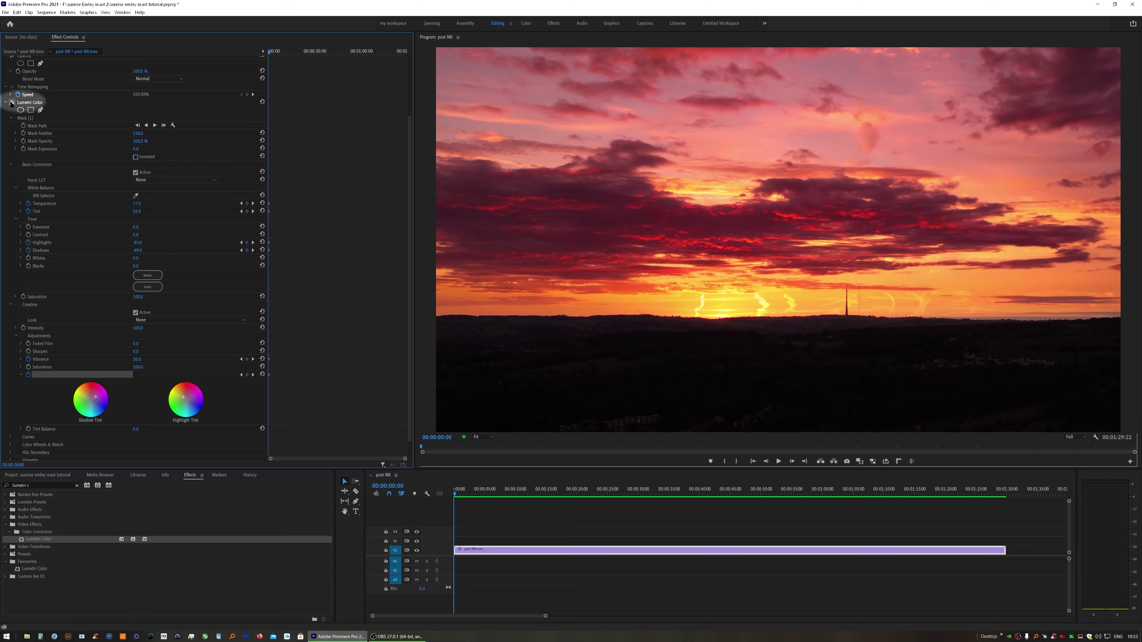
pyautogui.click(12, 104)
pyautogui.click(11, 104)
pyautogui.click(11, 104)
pyautogui.click(12, 103)
pyautogui.click(11, 104)
pyautogui.click(11, 104)
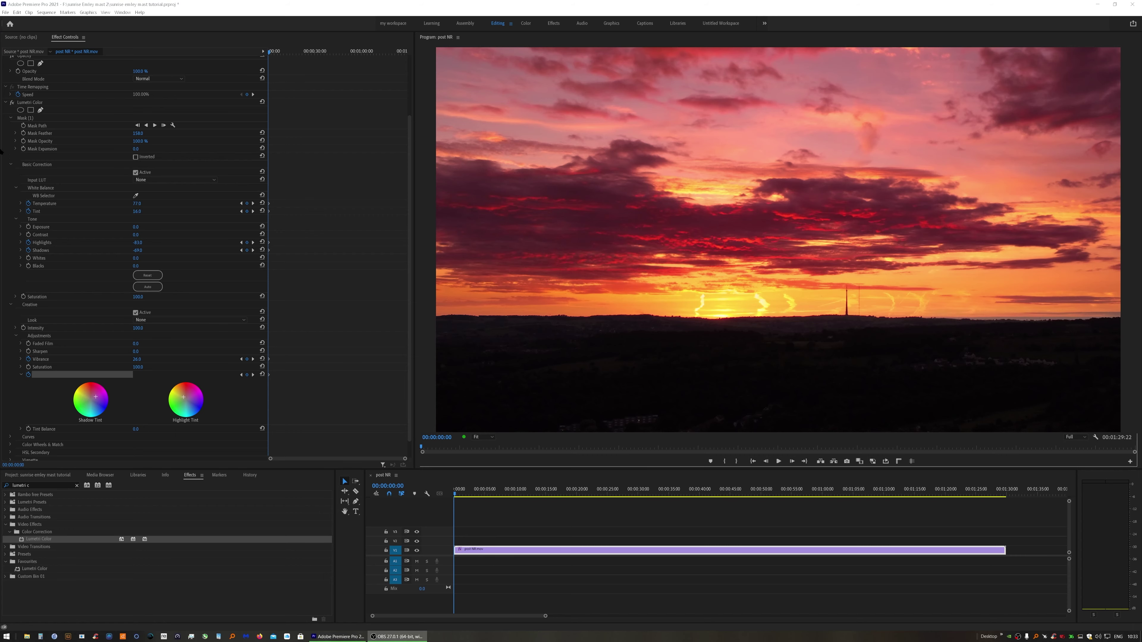
pyautogui.click(12, 103)
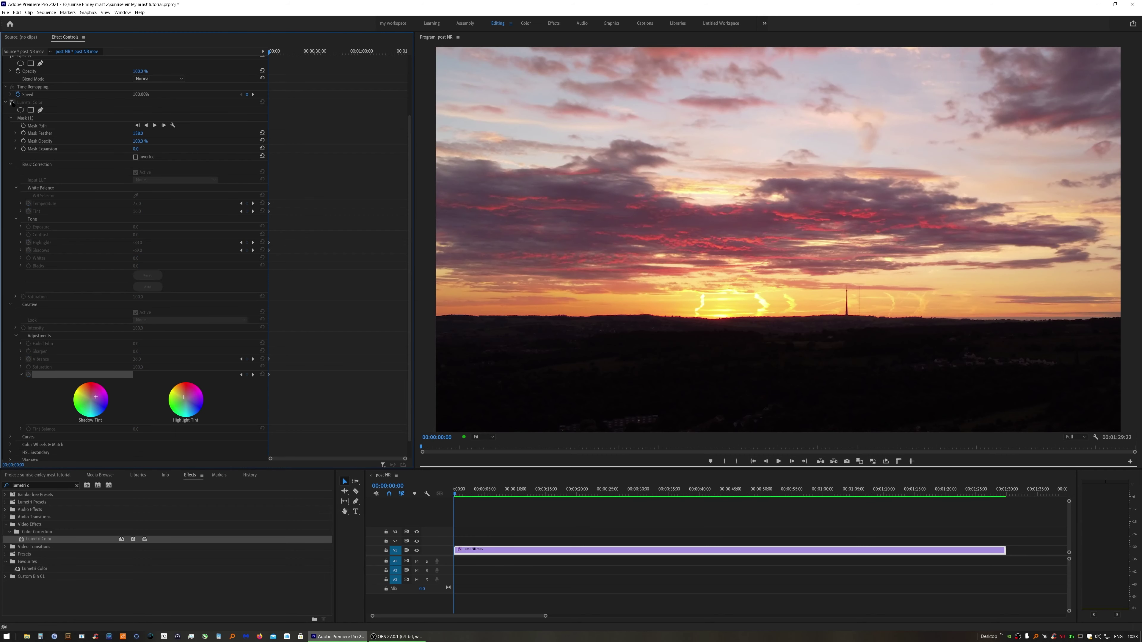
pyautogui.click(11, 103)
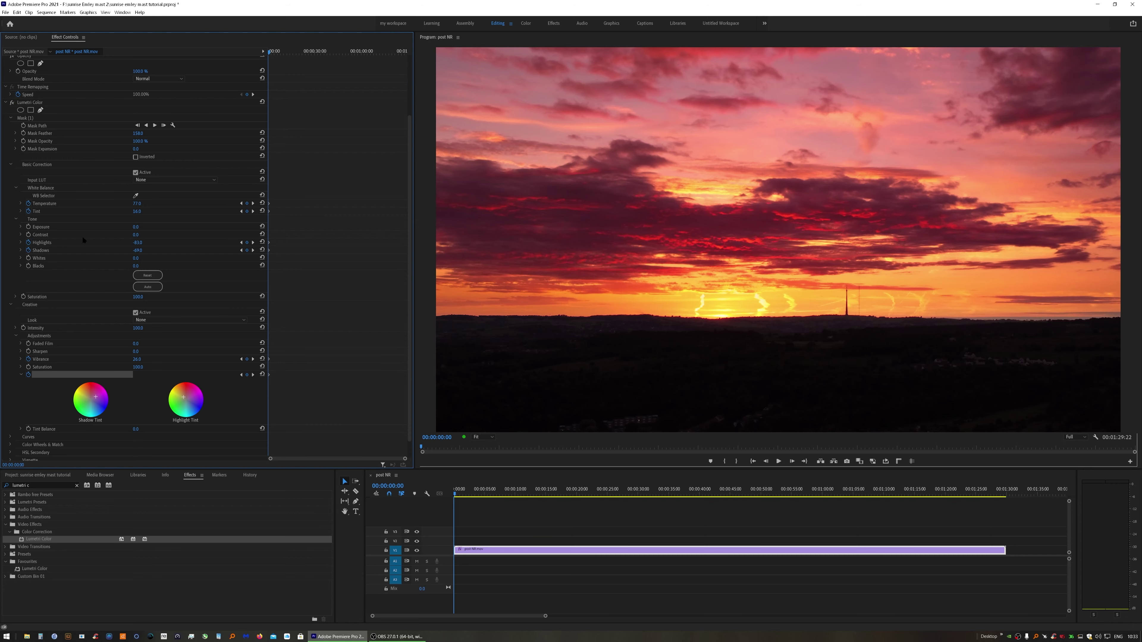
# Step: Compare the grade on and off at 00:01:22:16, check the sky mask's position there, and return to the clip's start
pyautogui.click(962, 492)
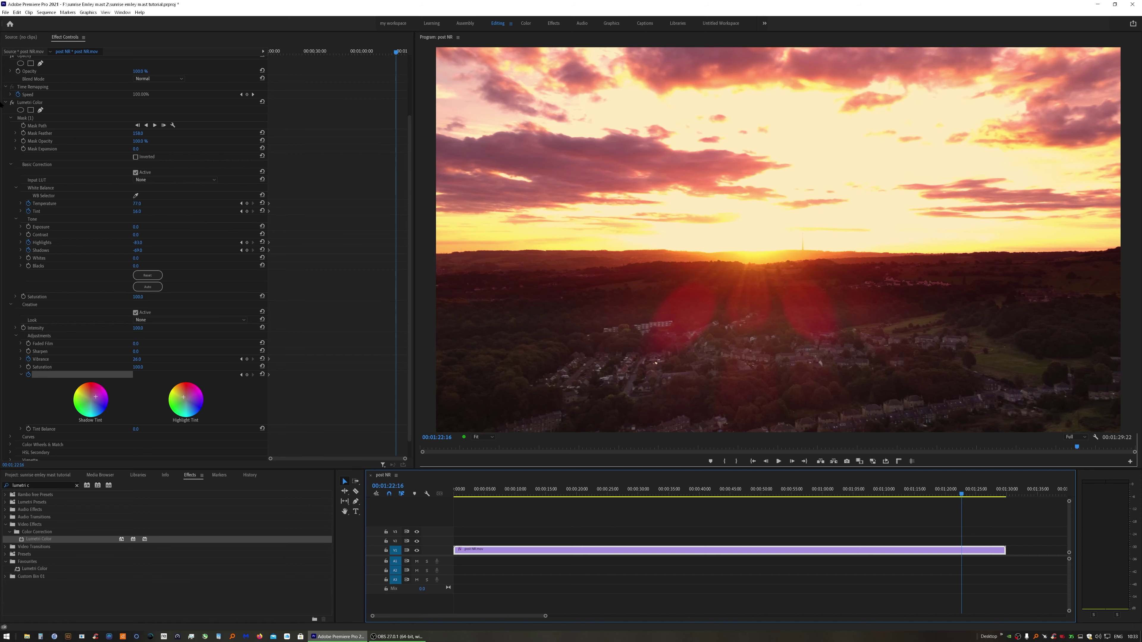
pyautogui.click(12, 103)
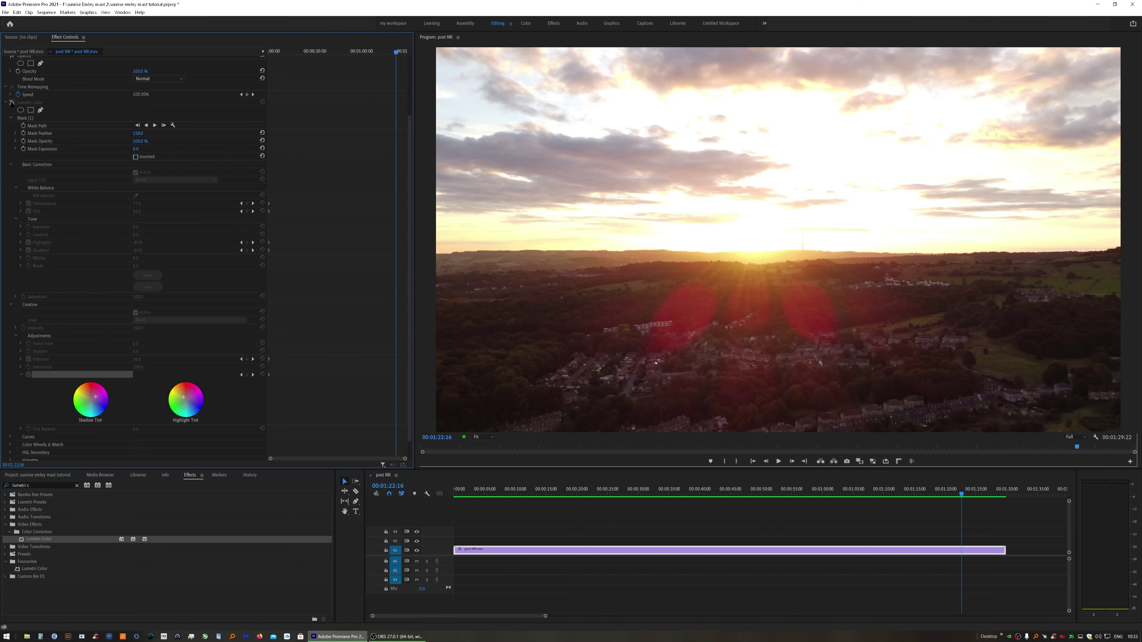
pyautogui.click(12, 103)
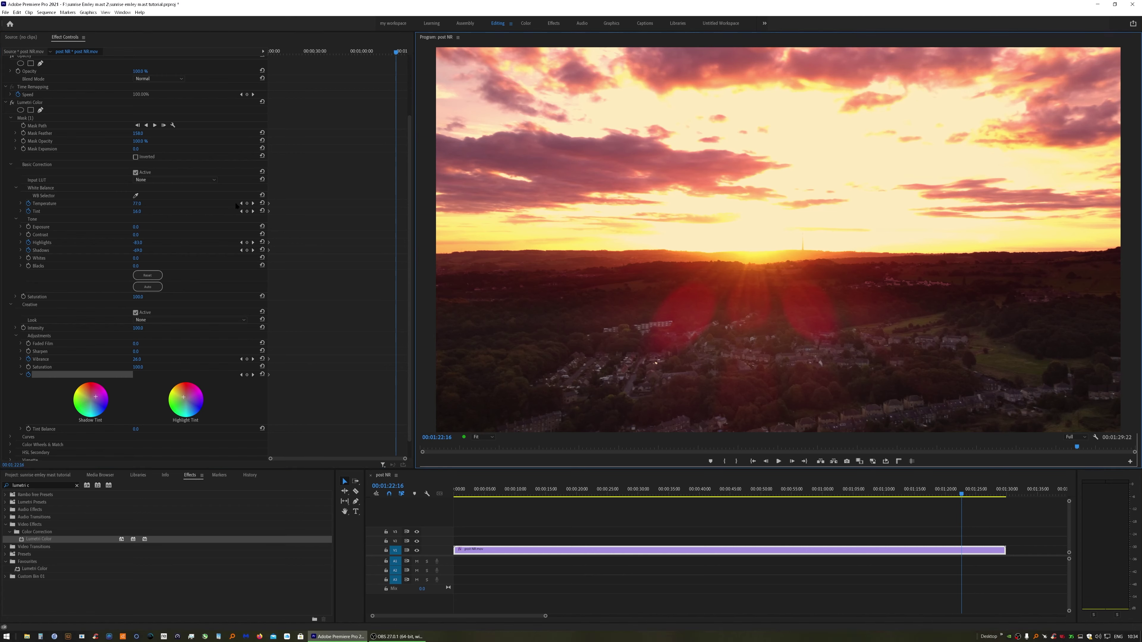
pyautogui.click(25, 118)
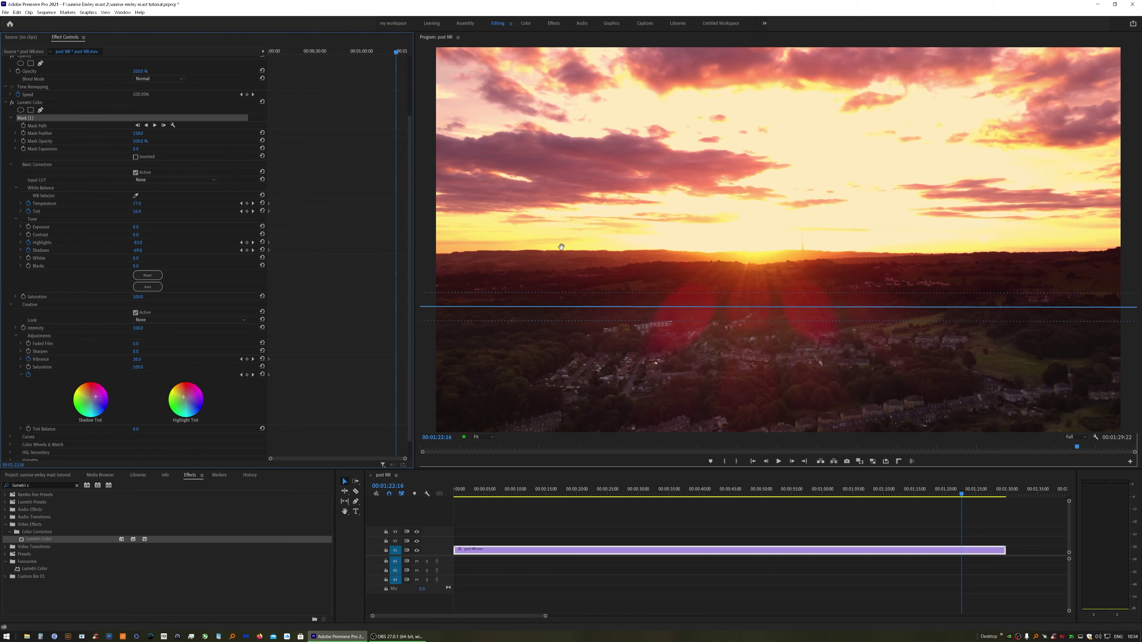
pyautogui.click(753, 460)
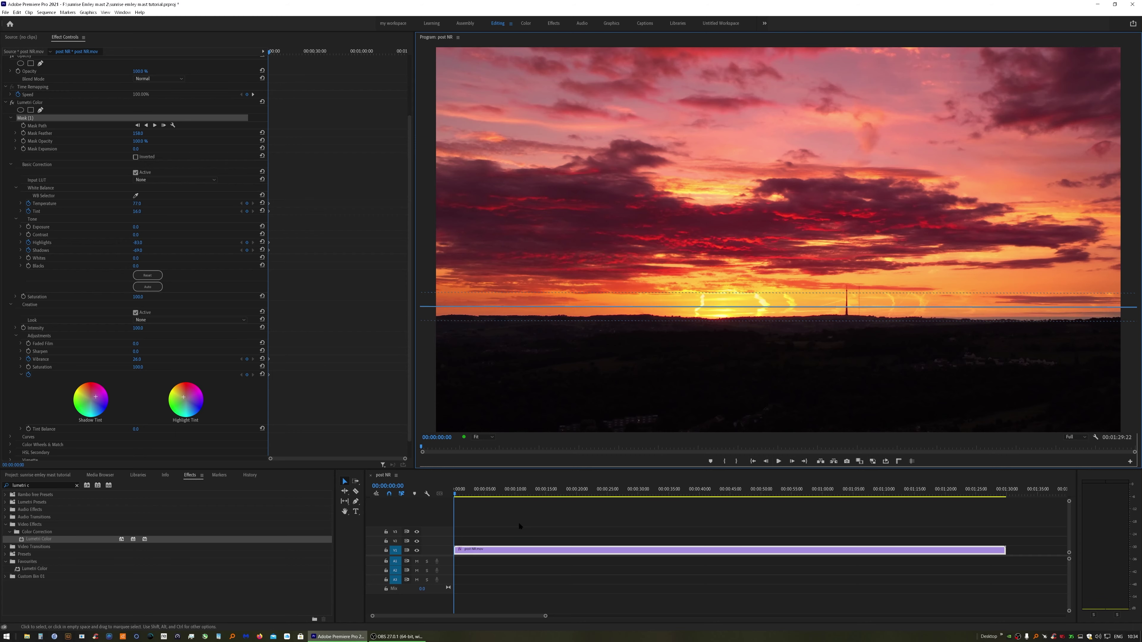
pyautogui.moveTo(454, 494); pyautogui.dragTo(445, 528)
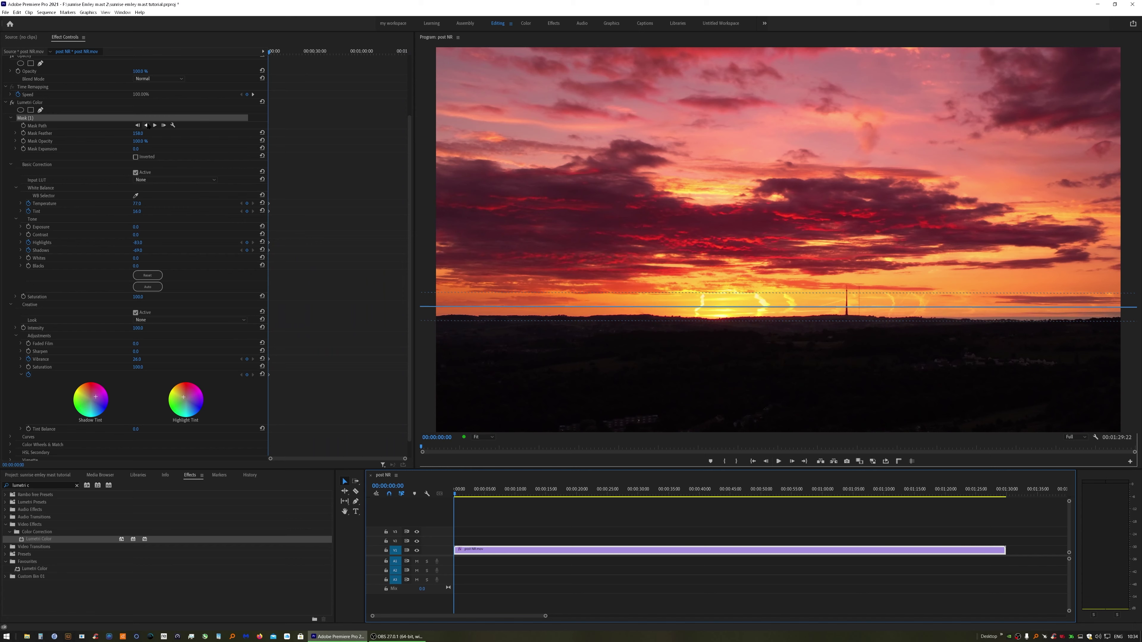
# Step: Try to track the sky mask forward from the first frame to the clip's end
pyautogui.click(32, 119)
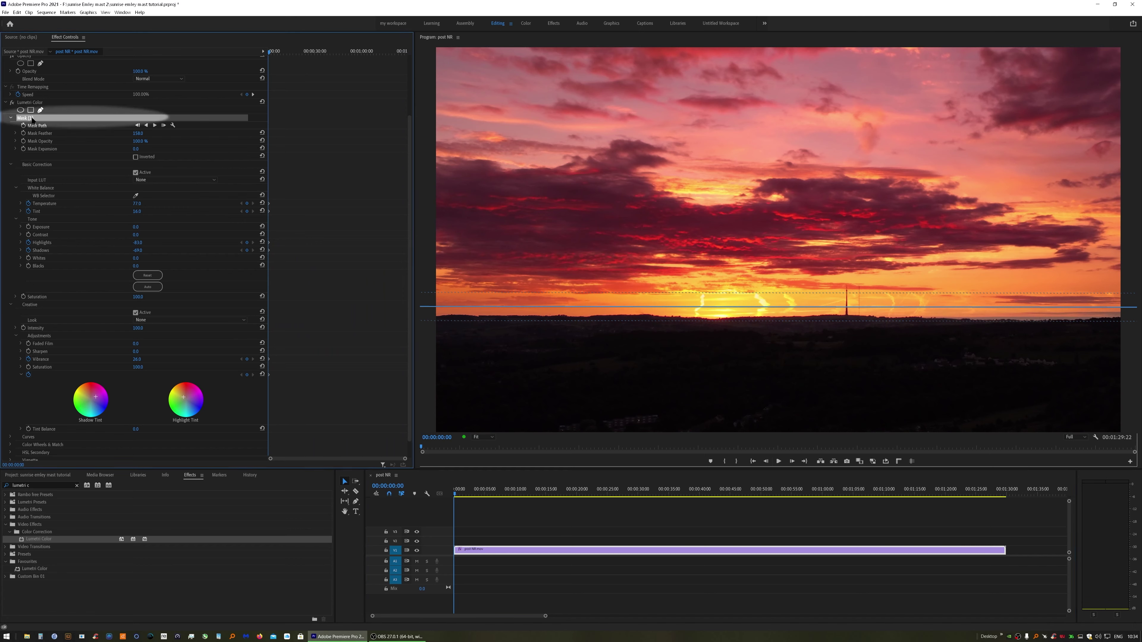
pyautogui.click(155, 126)
pyautogui.click(154, 126)
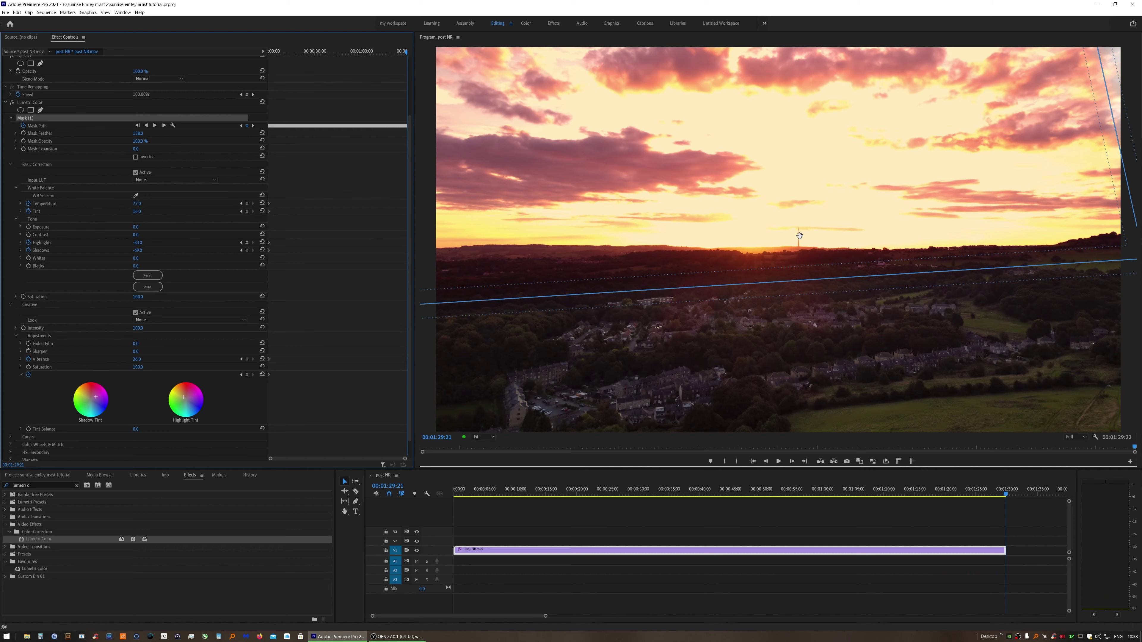
# Step: Return to the first frame and delete the tracked Mask Path keyframes by turning off its keyframing
pyautogui.press('Home')
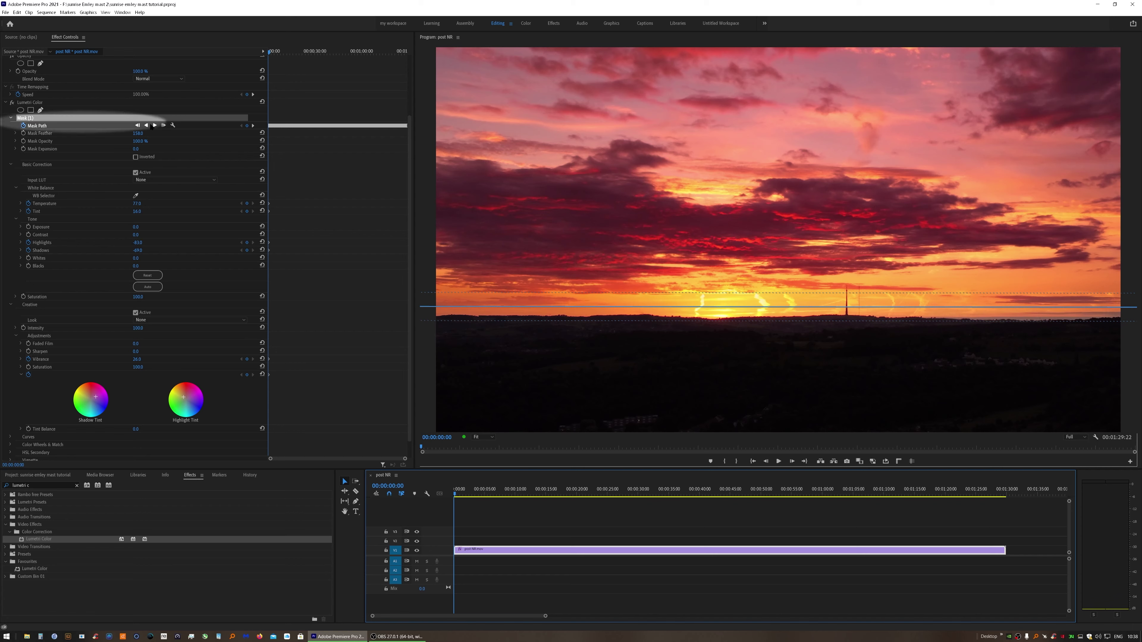
pyautogui.click(24, 125)
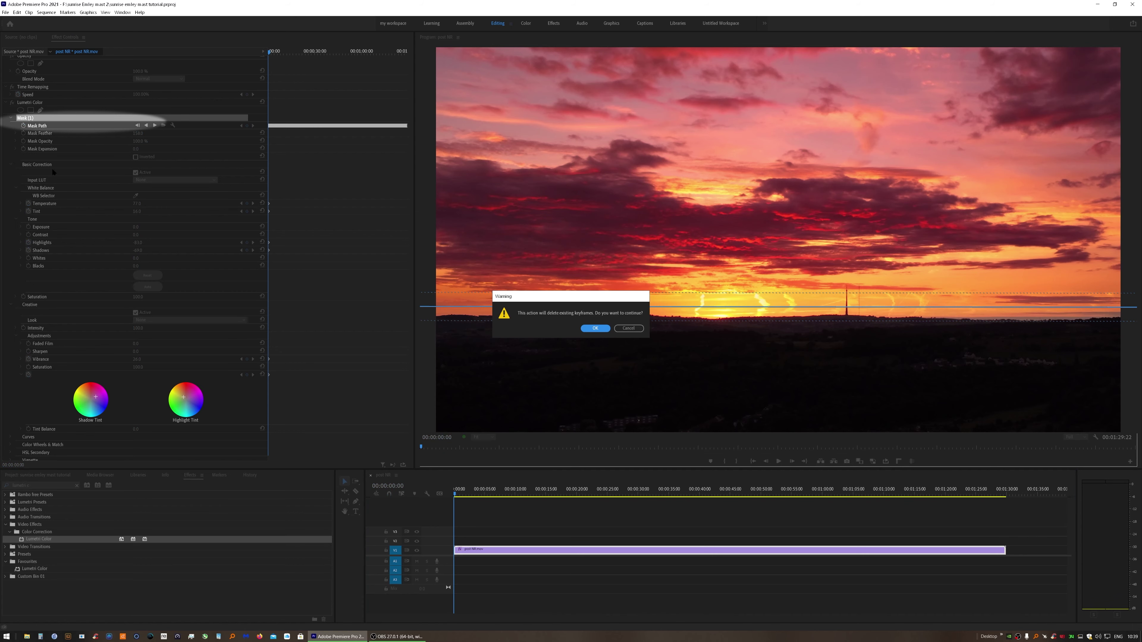
pyautogui.click(595, 328)
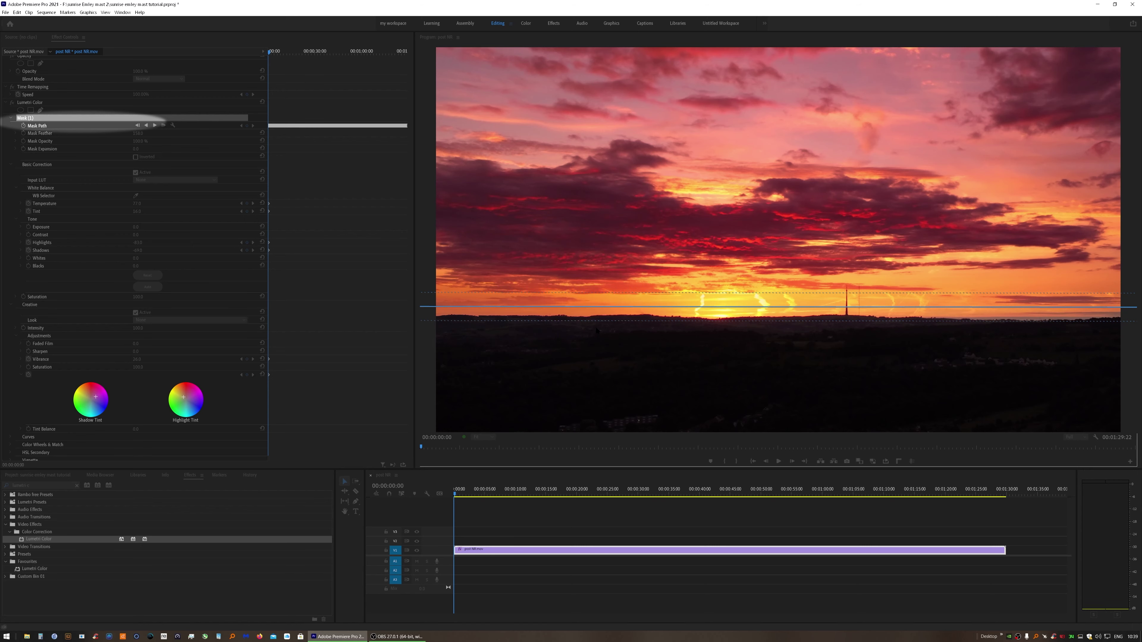
# Step: Turn on Mask Path keyframing at the first frame and reselect the sky mask to display its outline
pyautogui.click(27, 117)
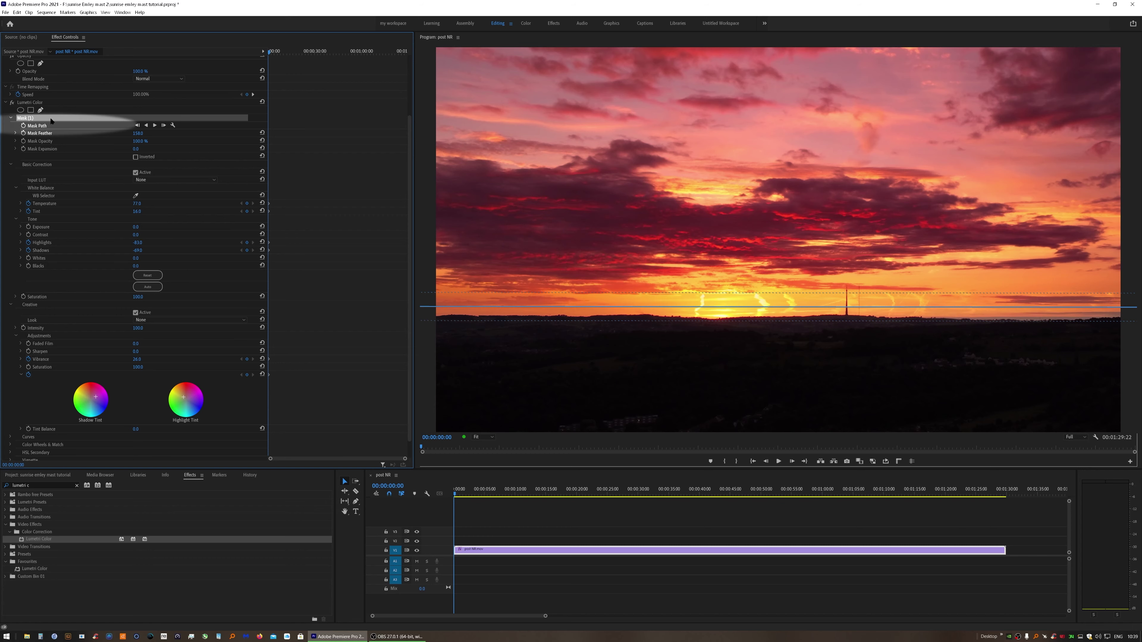
pyautogui.click(242, 142)
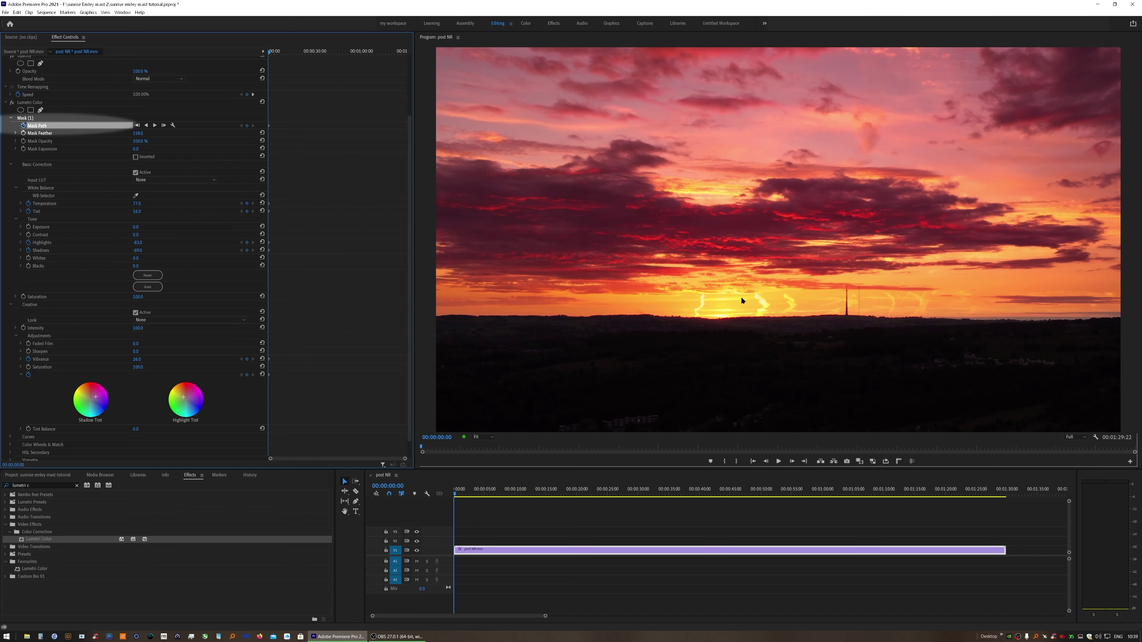
pyautogui.click(26, 118)
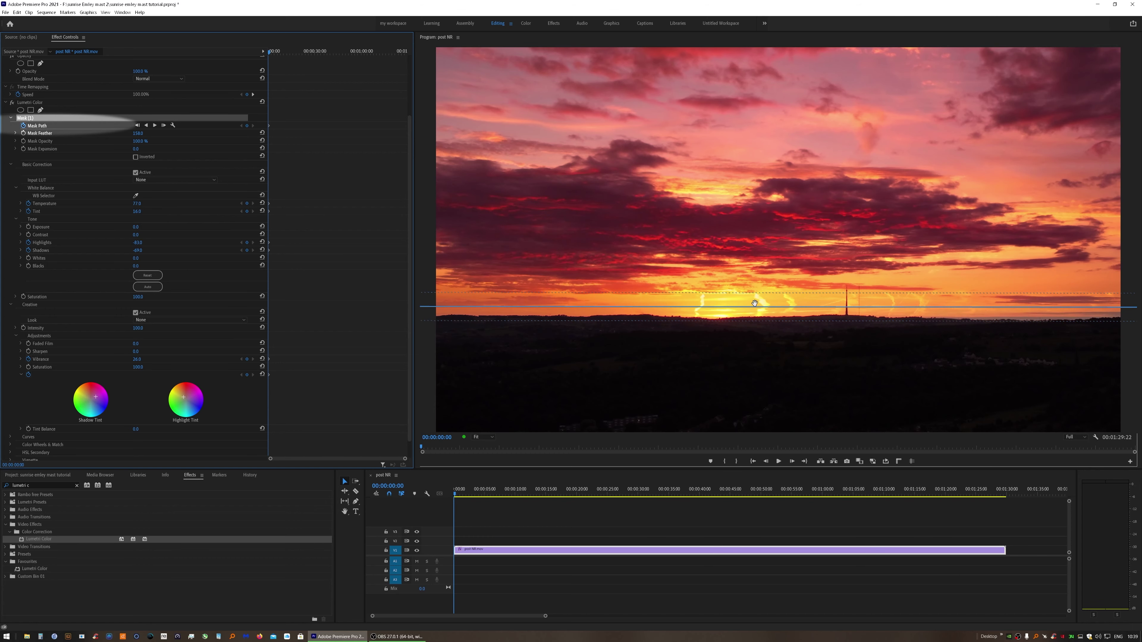
# Step: Move the playhead to the clip's last frame at 00:01:29:21 with the sky mask selected
pyautogui.moveTo(454, 495); pyautogui.dragTo(1001, 496)
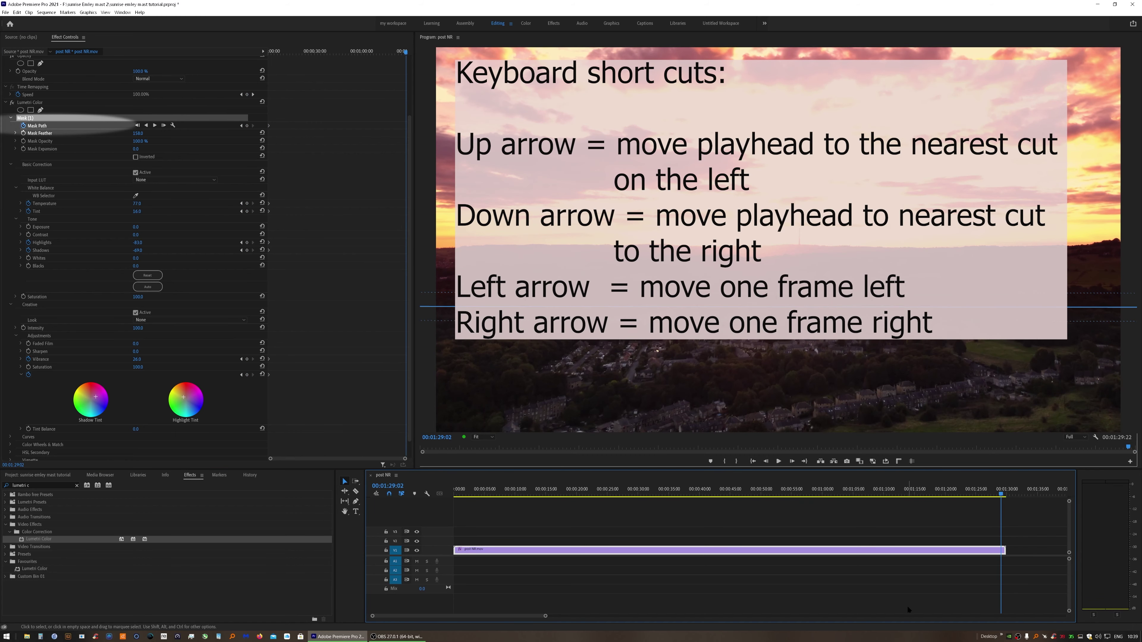
pyautogui.press('Up')
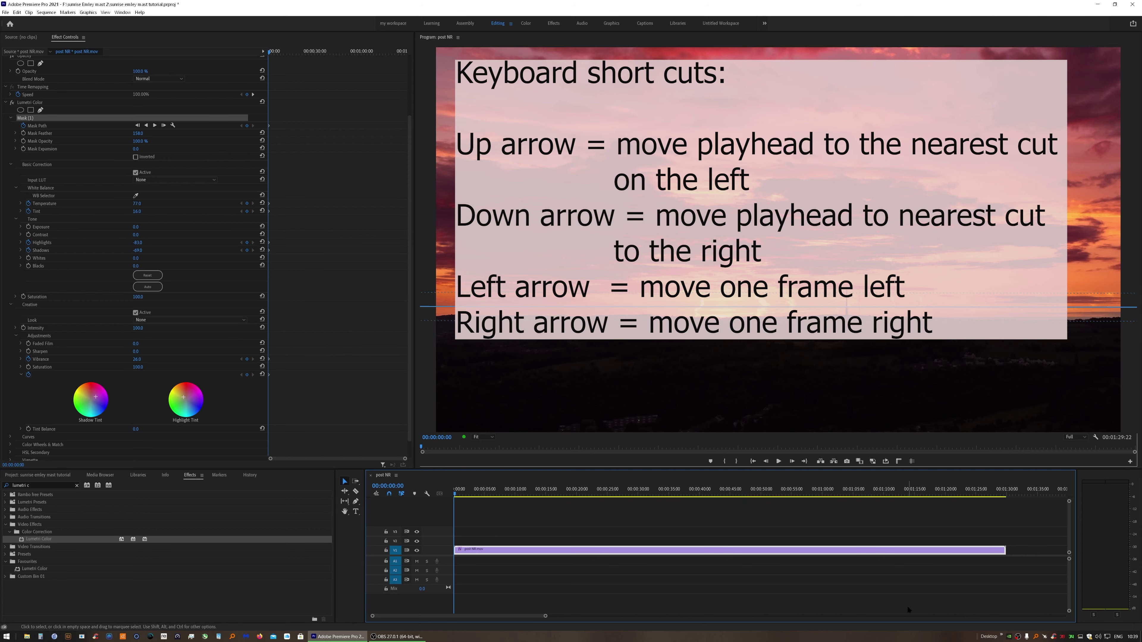
pyautogui.press('Down')
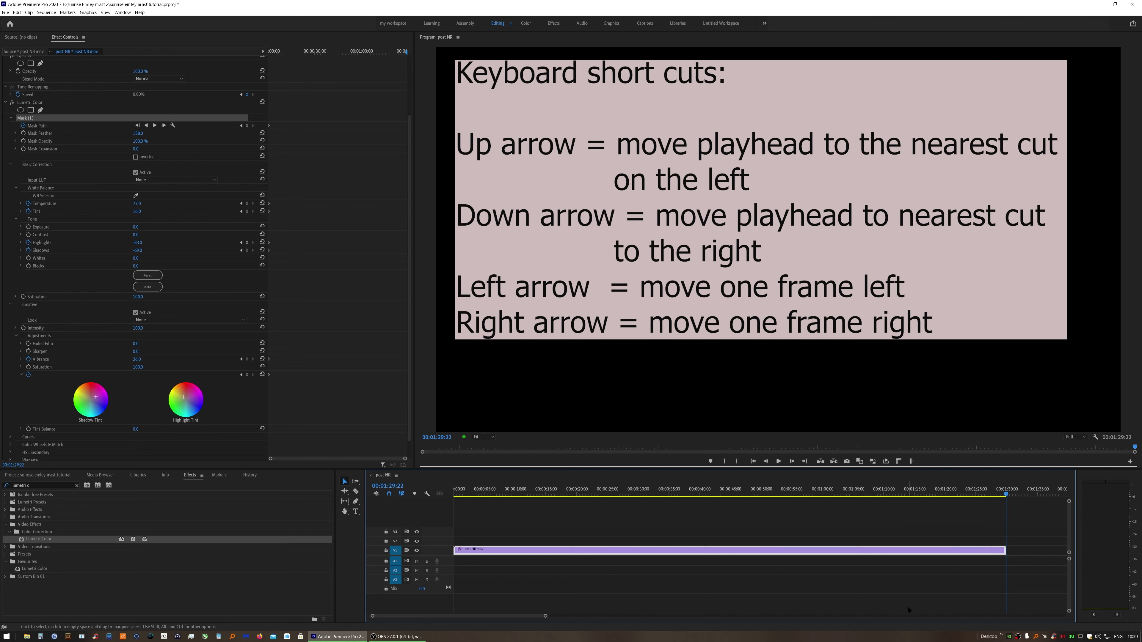
pyautogui.press('Left')
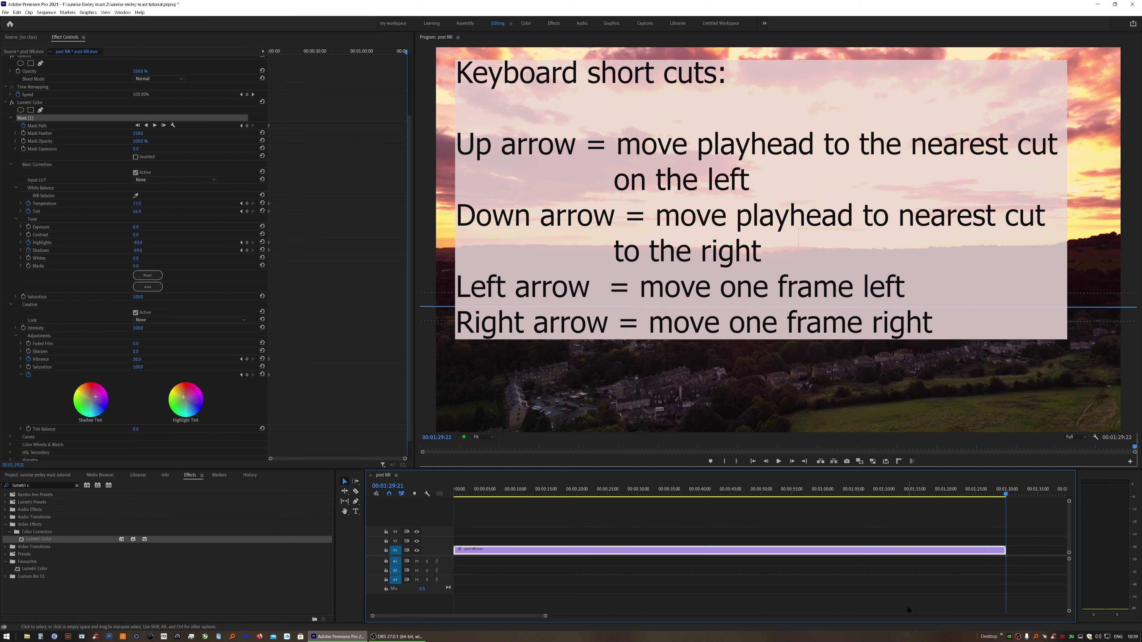
# Step: Step the playhead frame by frame backwards and forwards around the end of the clip
pyautogui.press('Left')
pyautogui.press('Left')
pyautogui.press('Left')
pyautogui.press('Left')
pyautogui.press('Left')
pyautogui.press('Left')
pyautogui.press('Left')
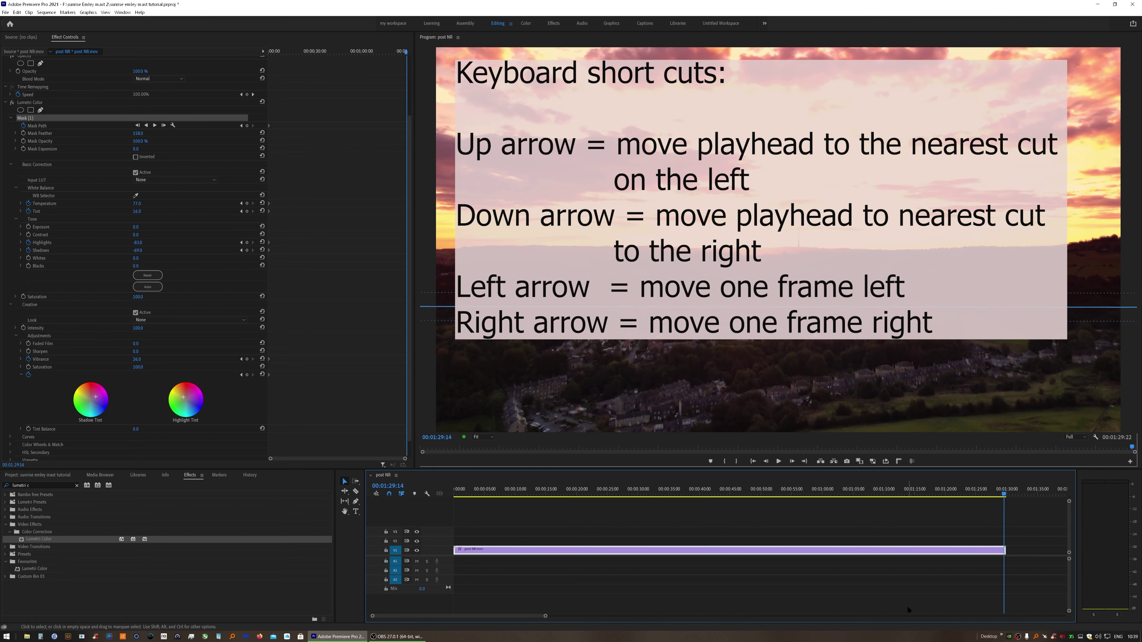
pyautogui.press('Right')
pyautogui.press('Right')
pyautogui.press('Right')
pyautogui.press('Right')
pyautogui.press('Right')
pyautogui.press('Right')
pyautogui.press('Right')
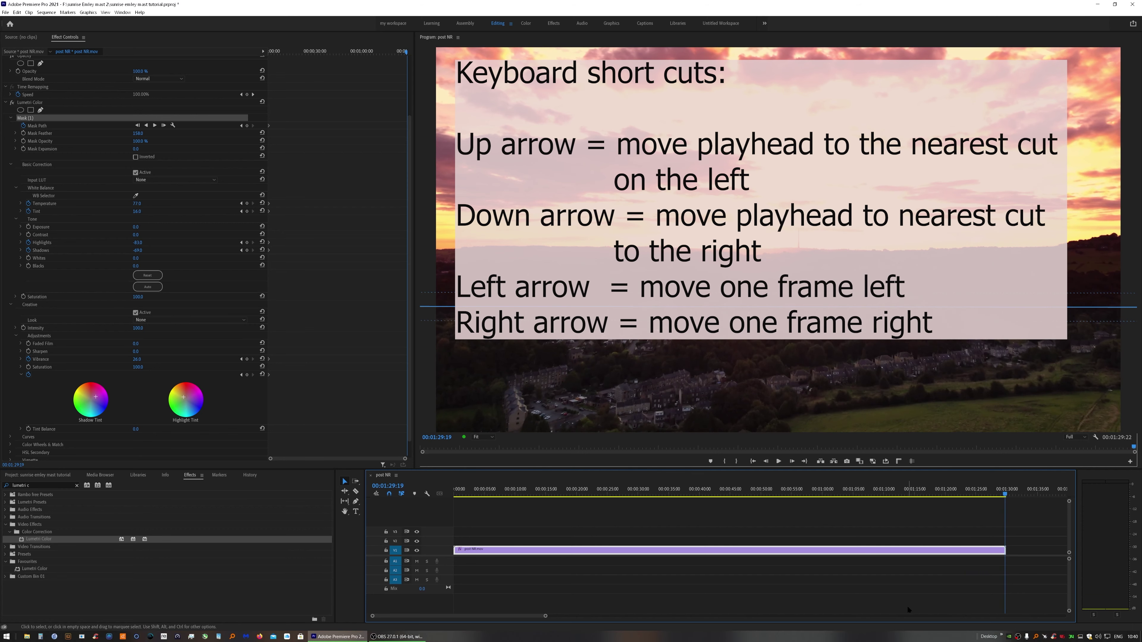
pyautogui.press('Right')
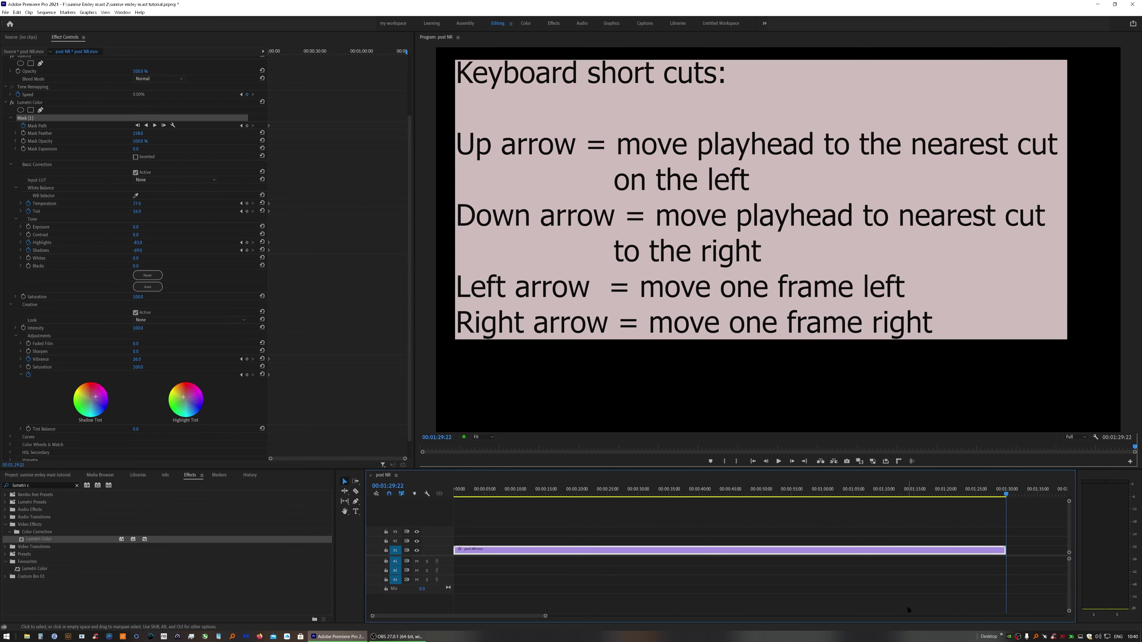
# Step: Return to the last frame at 00:01:29:21 and move the sky mask up so its edge sits on the horizon
pyautogui.press('Left')
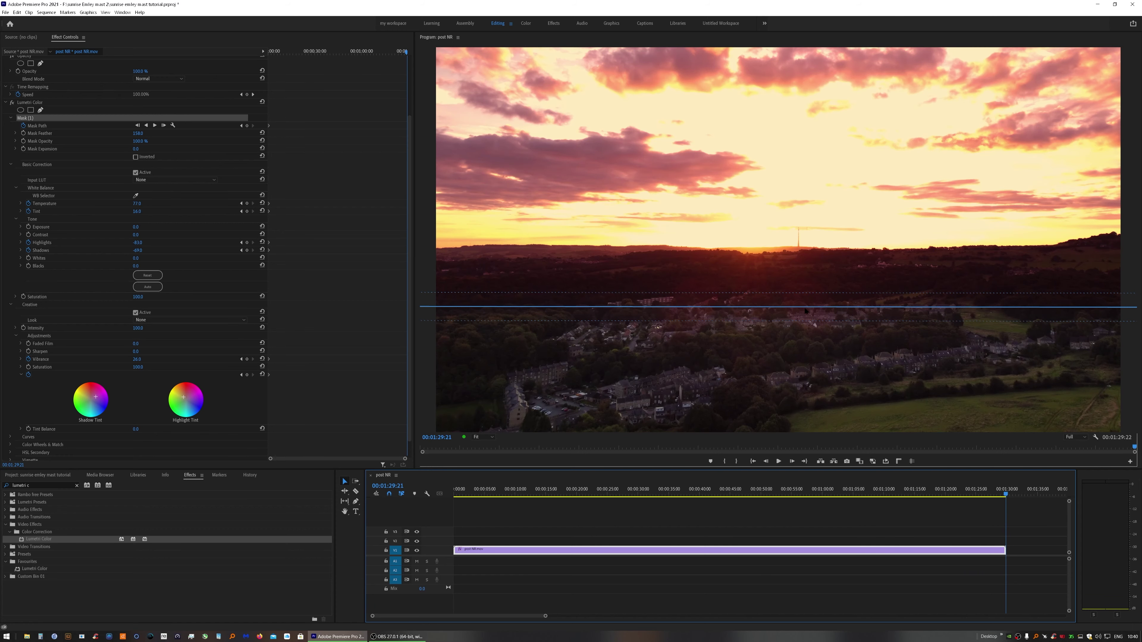
pyautogui.moveTo(778, 270); pyautogui.dragTo(778, 269)
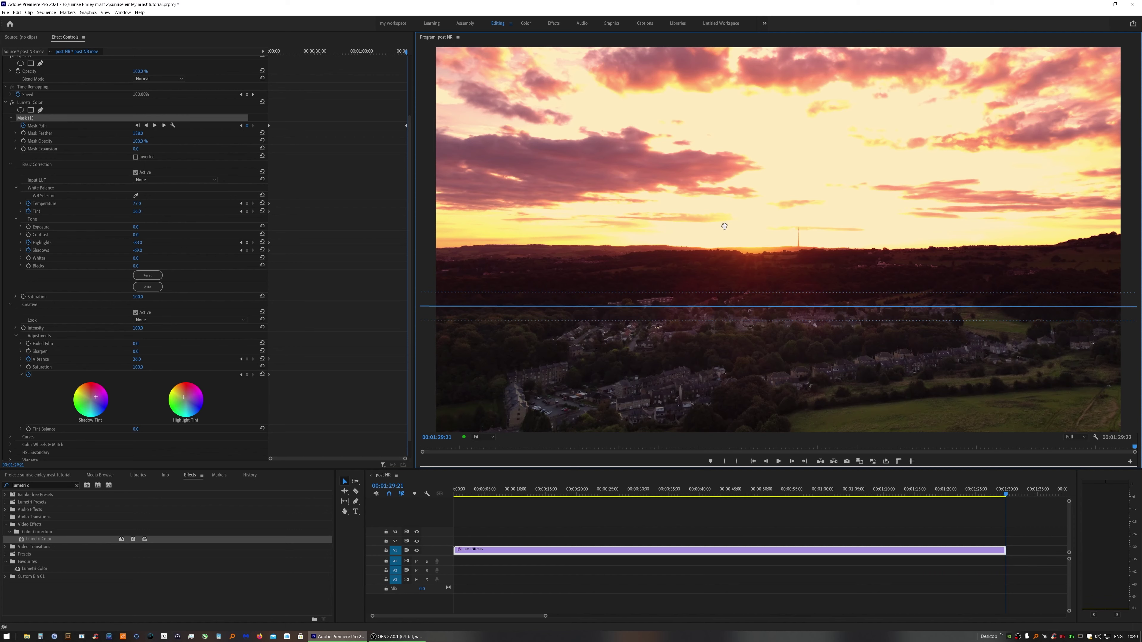
pyautogui.moveTo(795, 234); pyautogui.dragTo(798, 173)
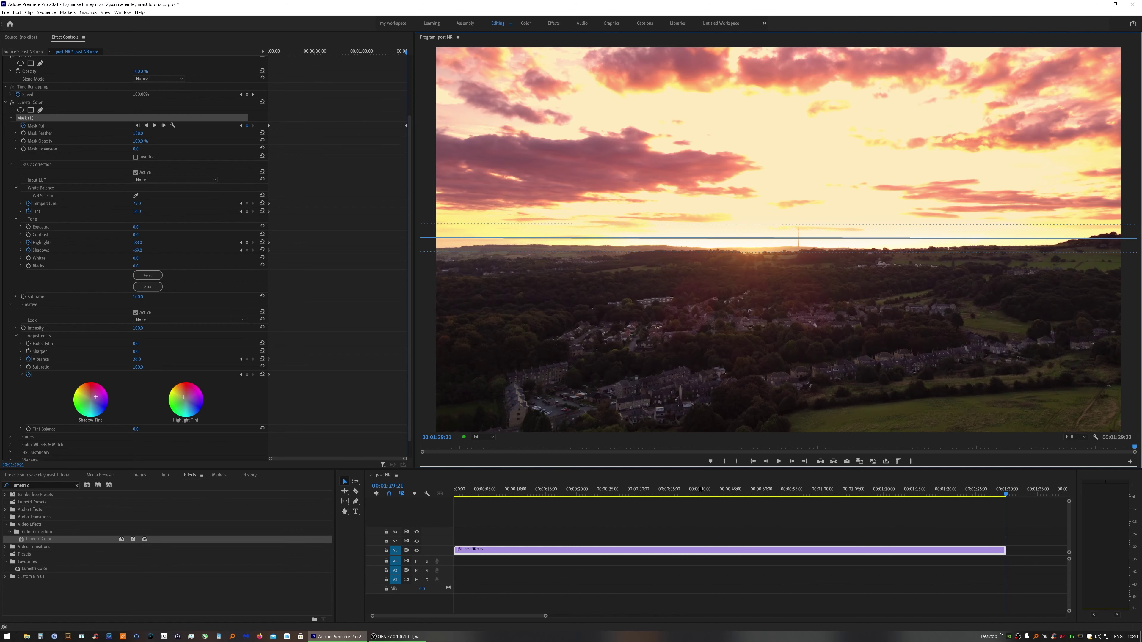
# Step: Check how the sky mask's edge follows the horizon at several points from 00:00:04:00 to 00:01:28:21
pyautogui.click(697, 490)
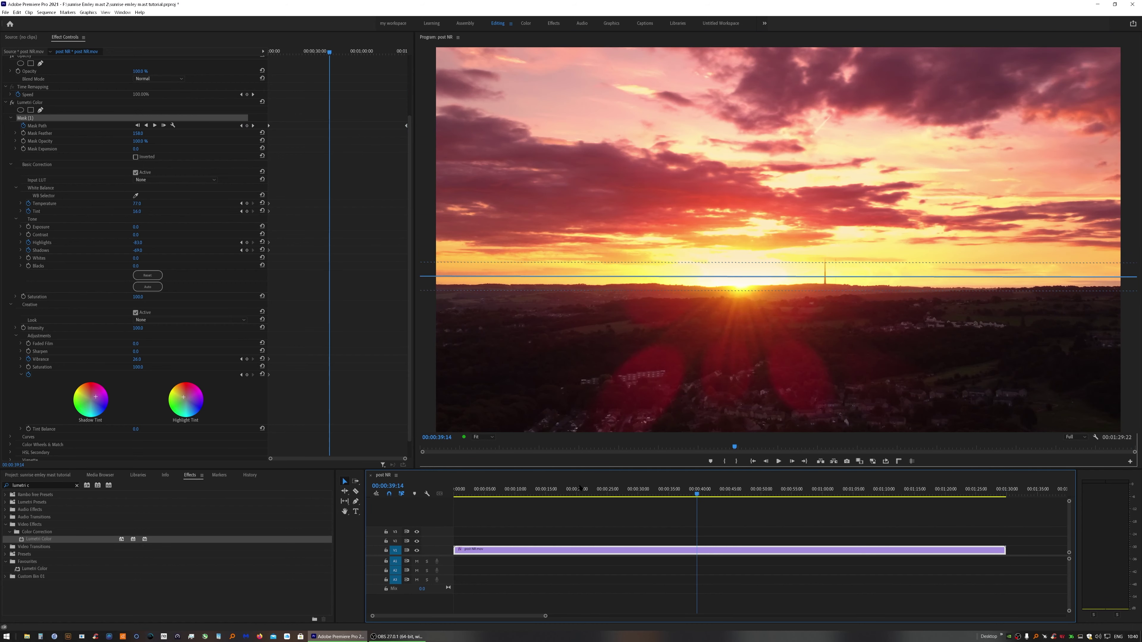
pyautogui.click(566, 489)
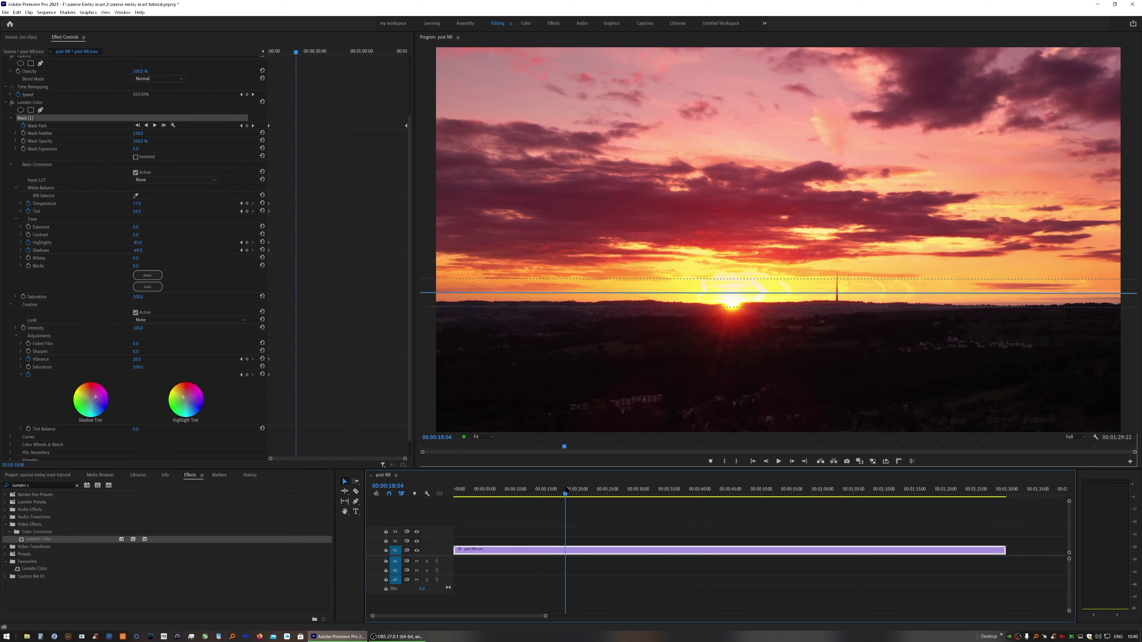
pyautogui.click(478, 490)
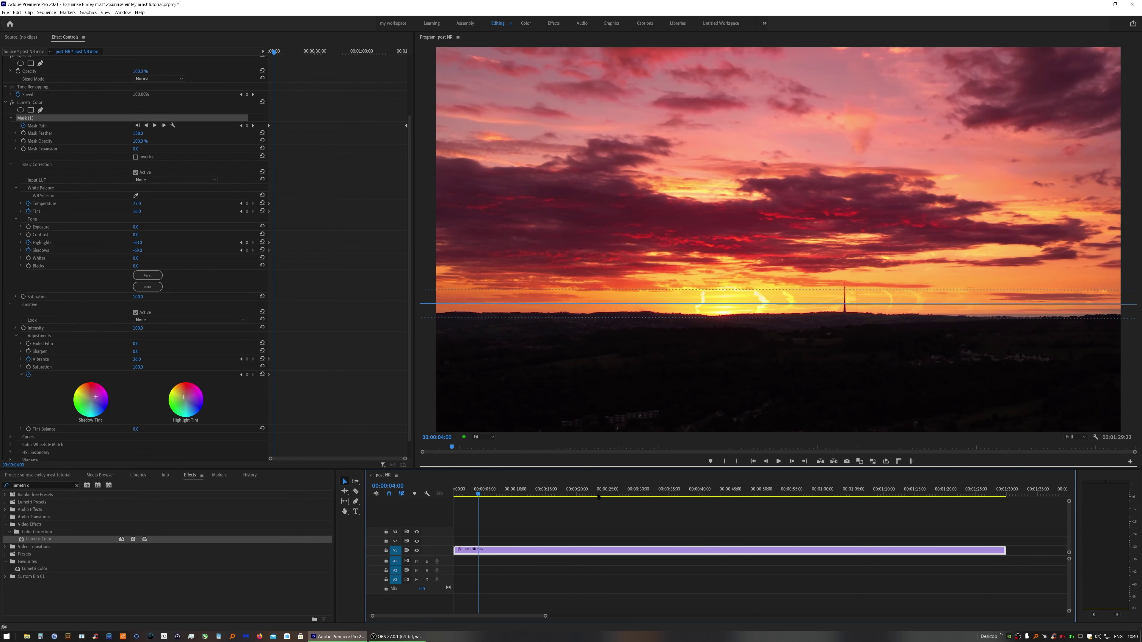
pyautogui.moveTo(549, 490); pyautogui.dragTo(783, 489)
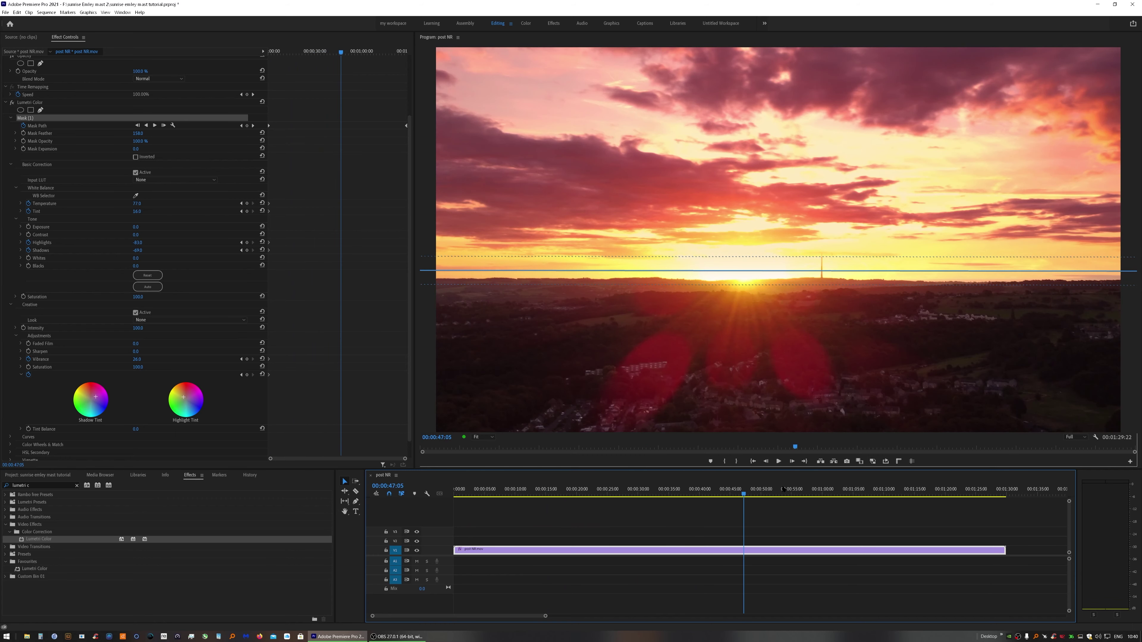
pyautogui.click(839, 490)
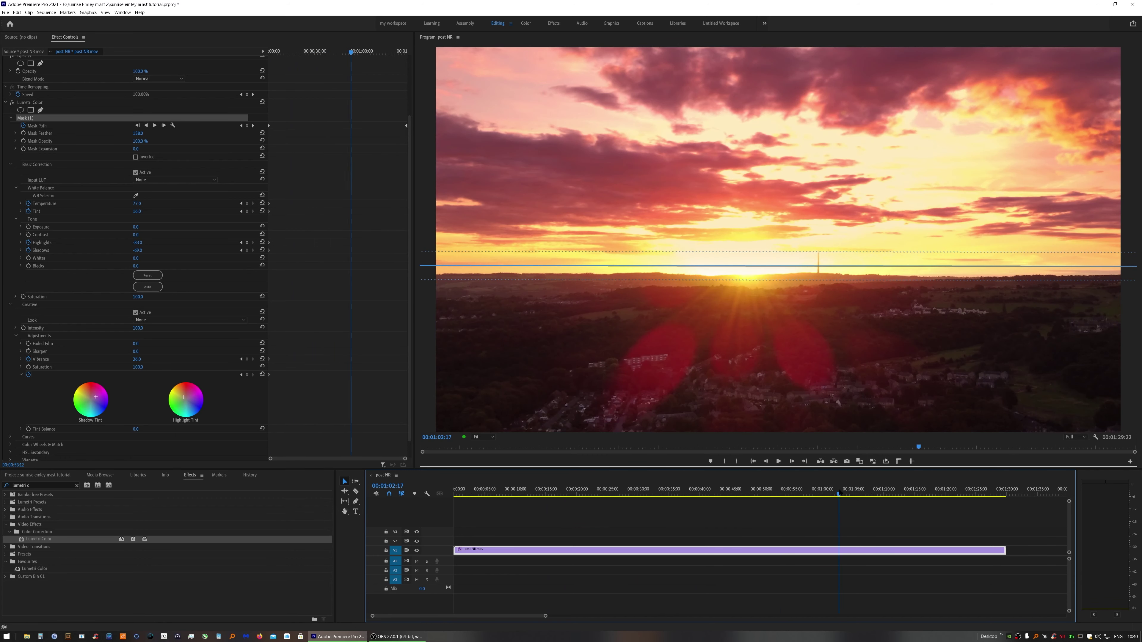
pyautogui.click(900, 490)
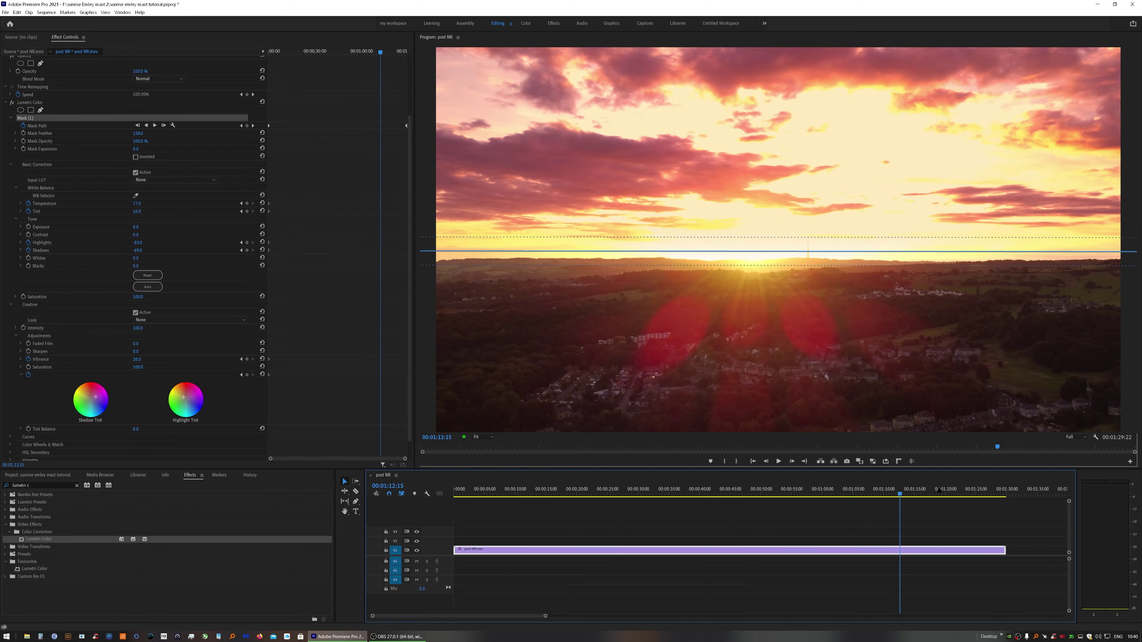
pyautogui.click(946, 491)
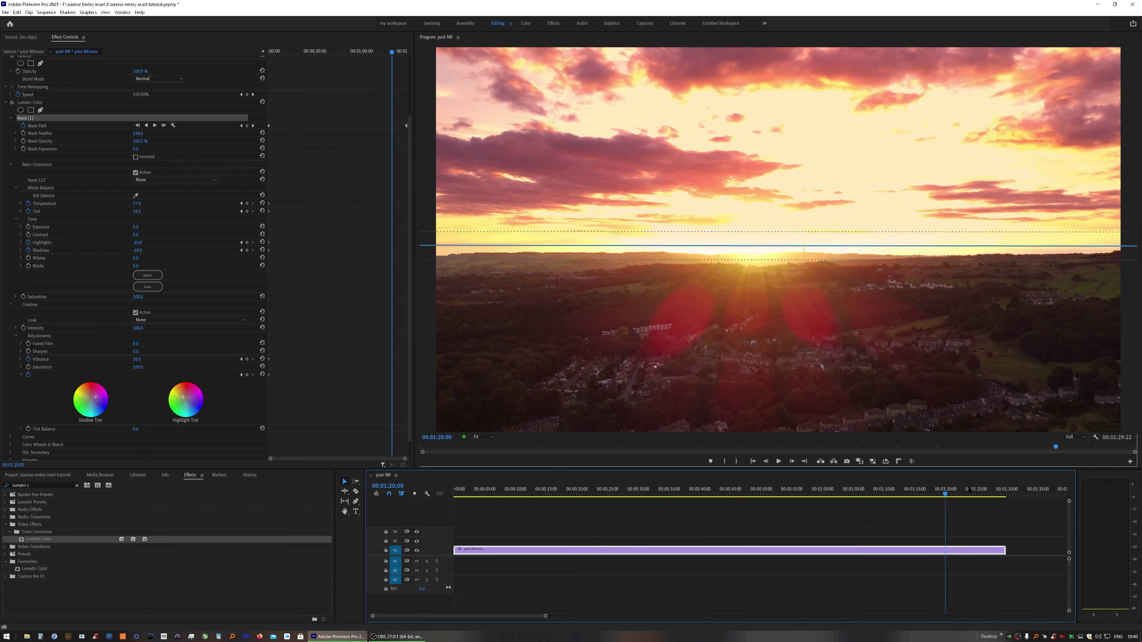
pyautogui.click(984, 490)
pyautogui.click(999, 491)
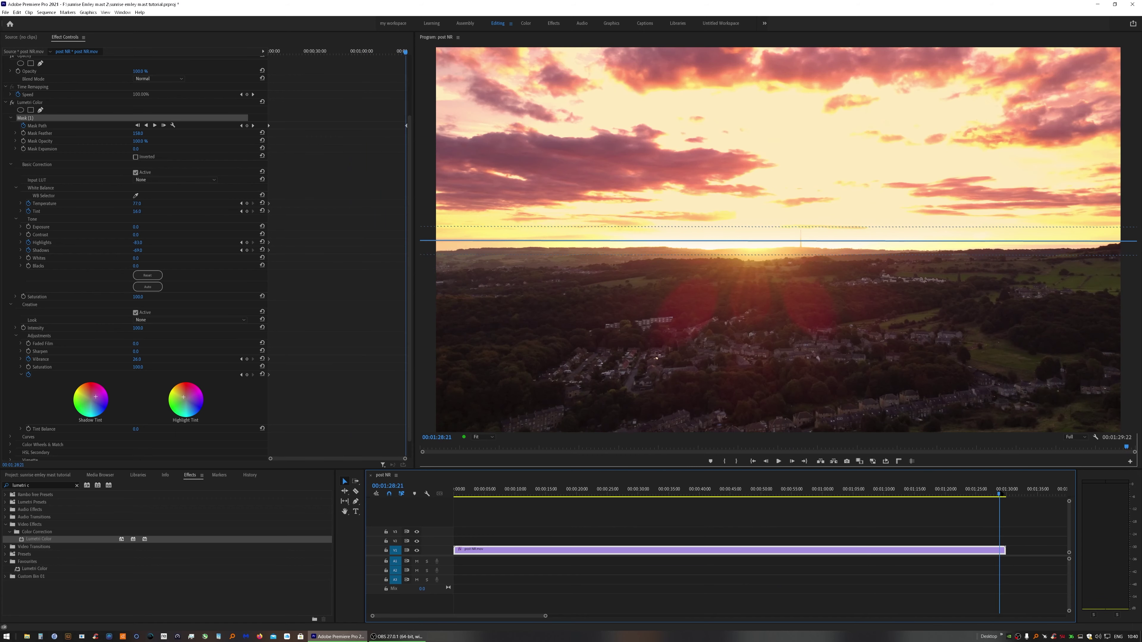
# Step: Try a Mask Path keyframe at 00:00:43:14 with the sky mask lowered slightly, and delete that keyframe
pyautogui.click(721, 491)
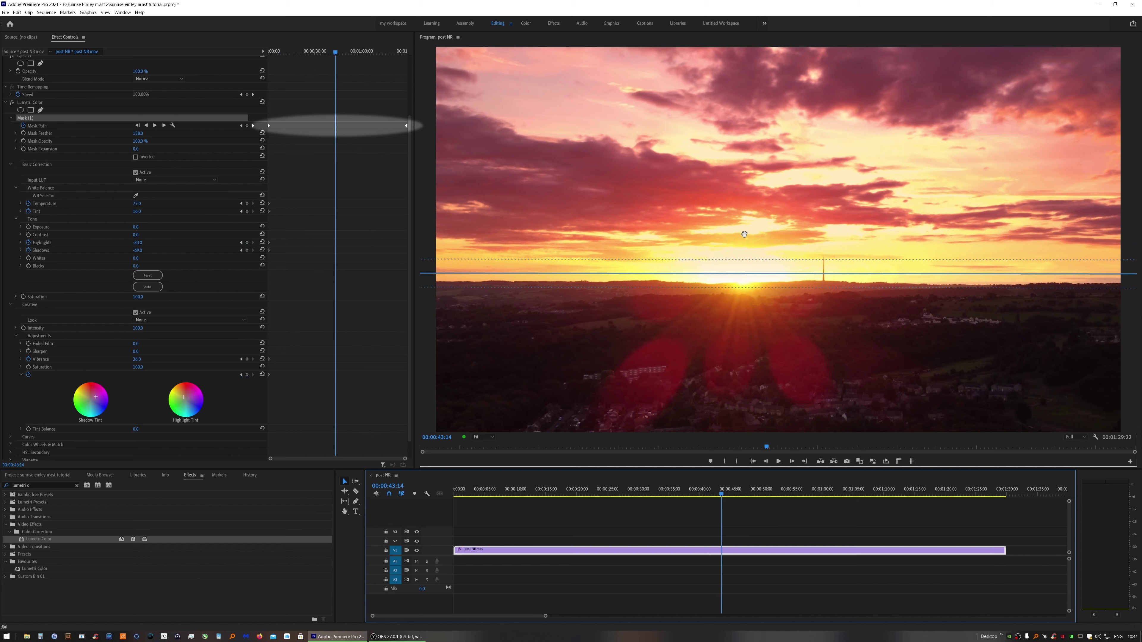
pyautogui.moveTo(744, 234); pyautogui.dragTo(742, 249)
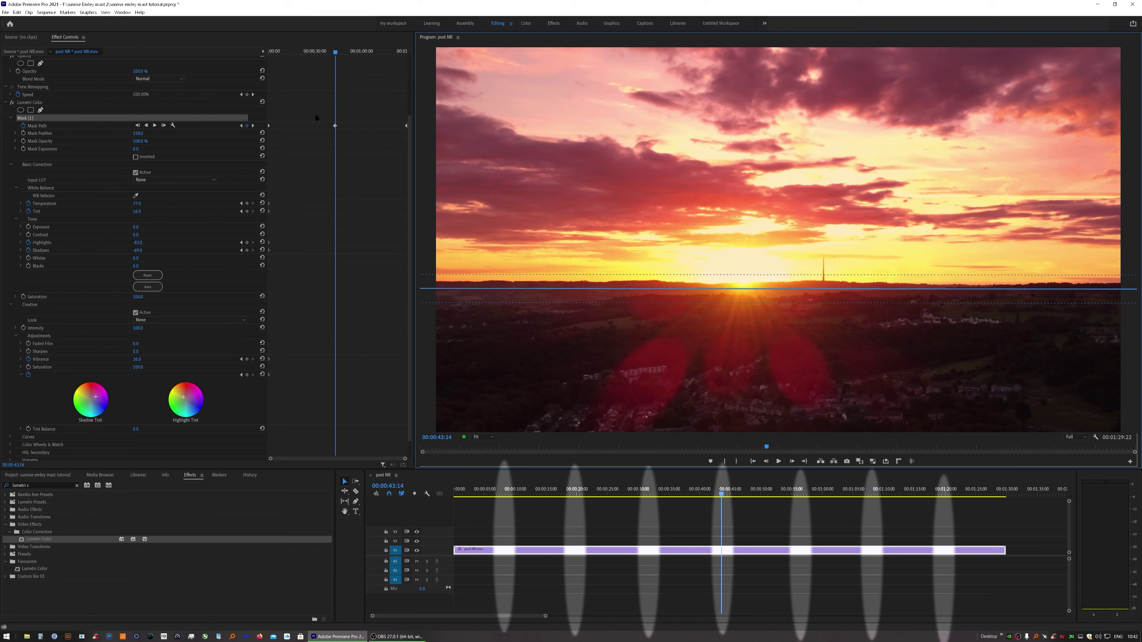
pyautogui.moveTo(318, 113); pyautogui.dragTo(348, 142)
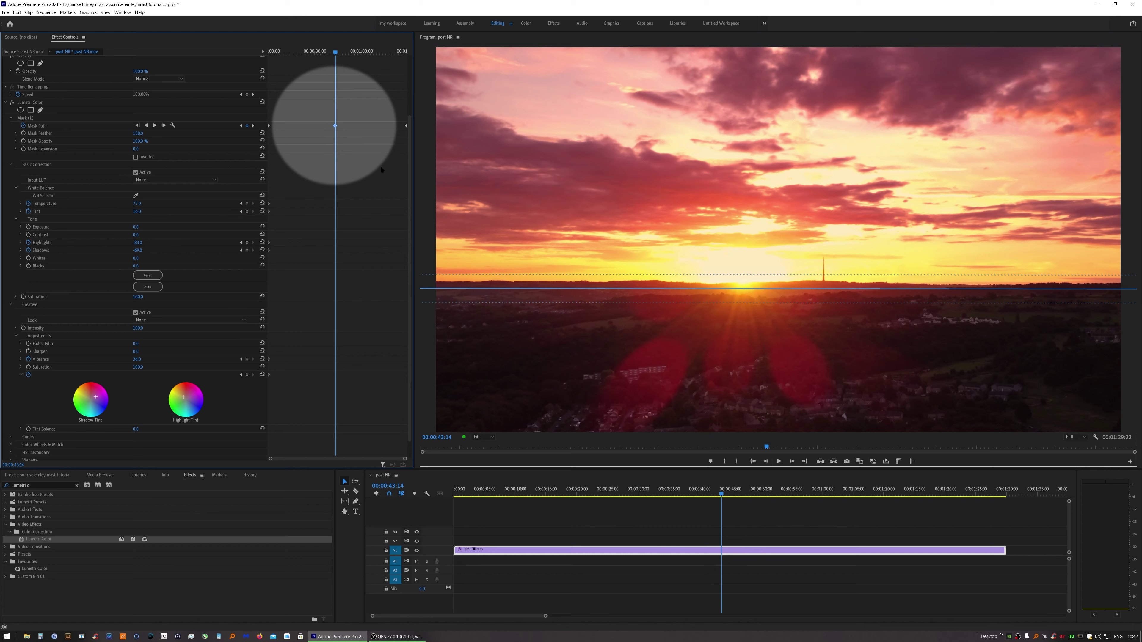
pyautogui.press('Delete')
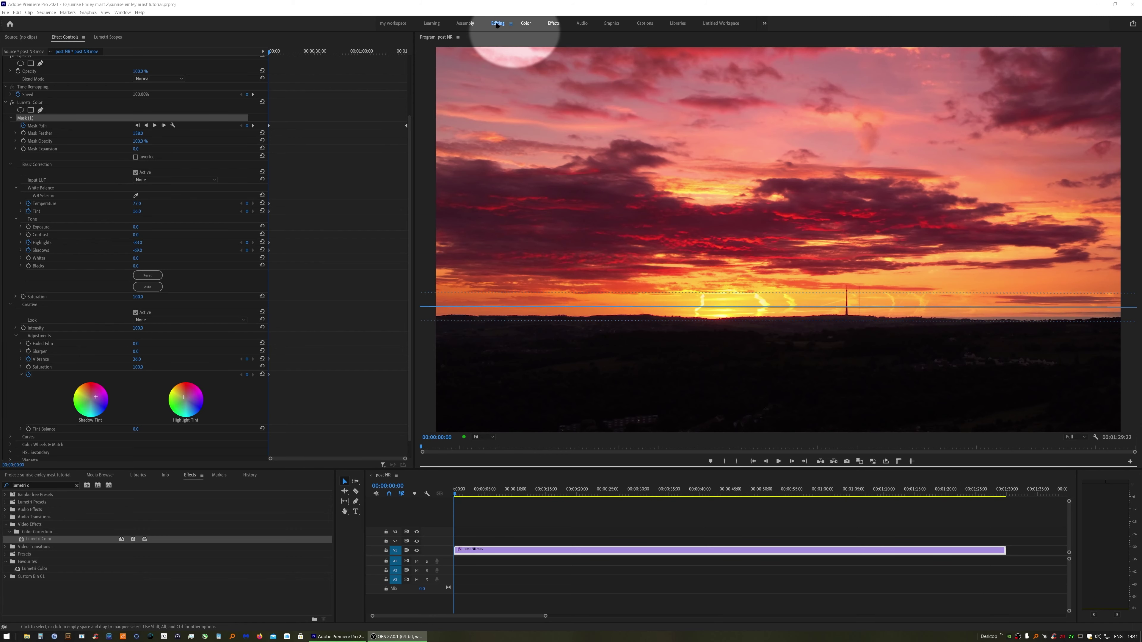
# Step: Switch to the Color workspace, look over the Lumetri Scopes display options and set the scopes to 8 Bit
pyautogui.click(526, 24)
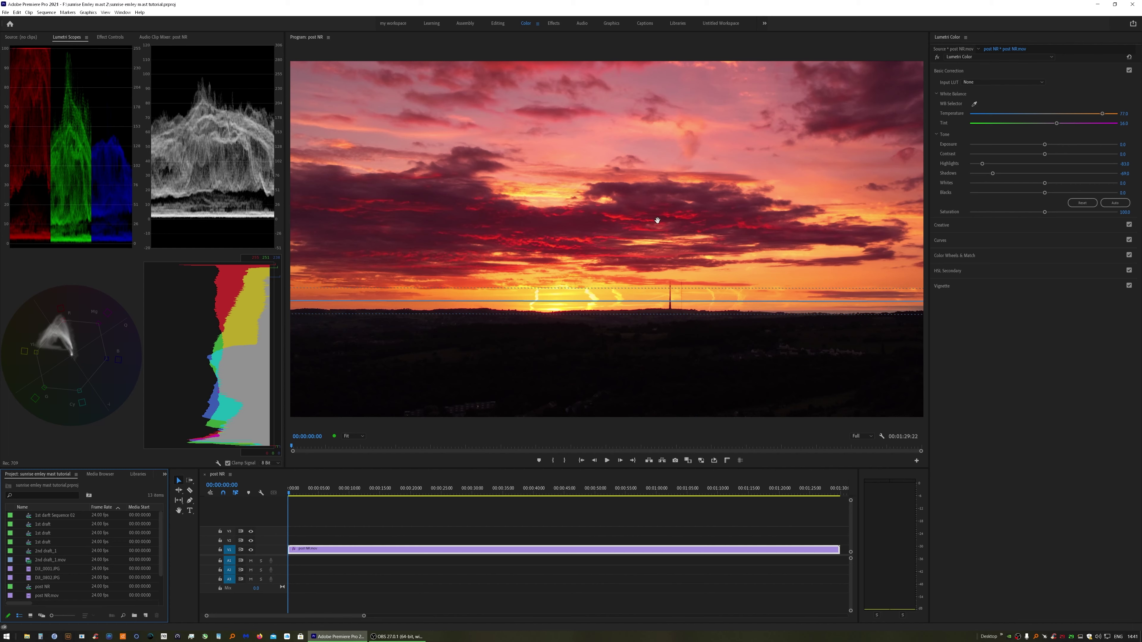
pyautogui.click(218, 462)
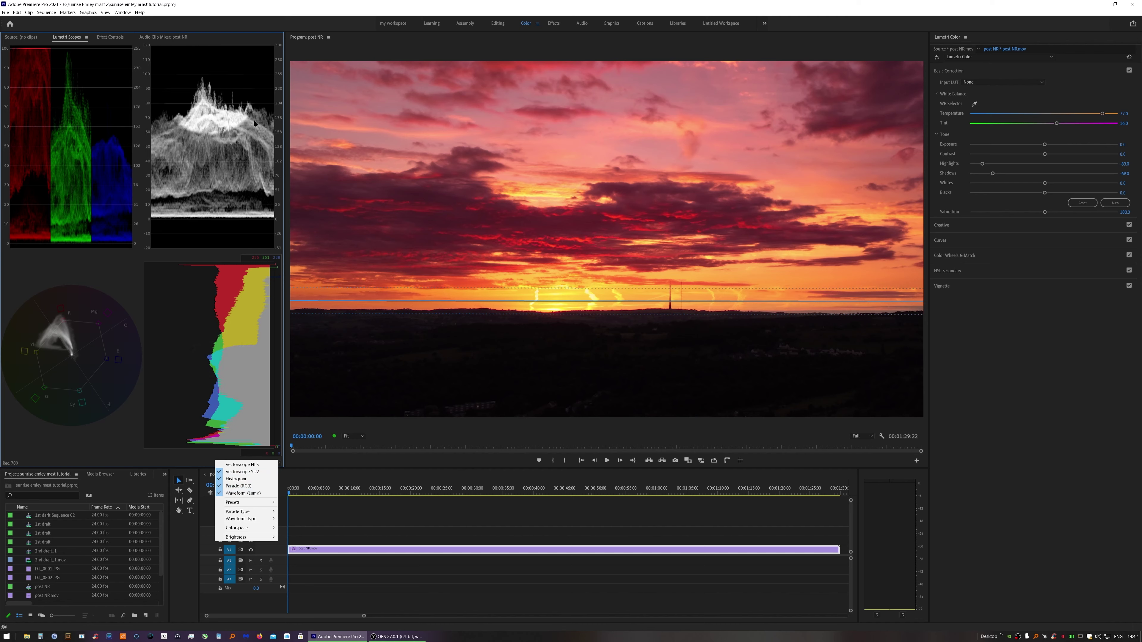
pyautogui.click(277, 464)
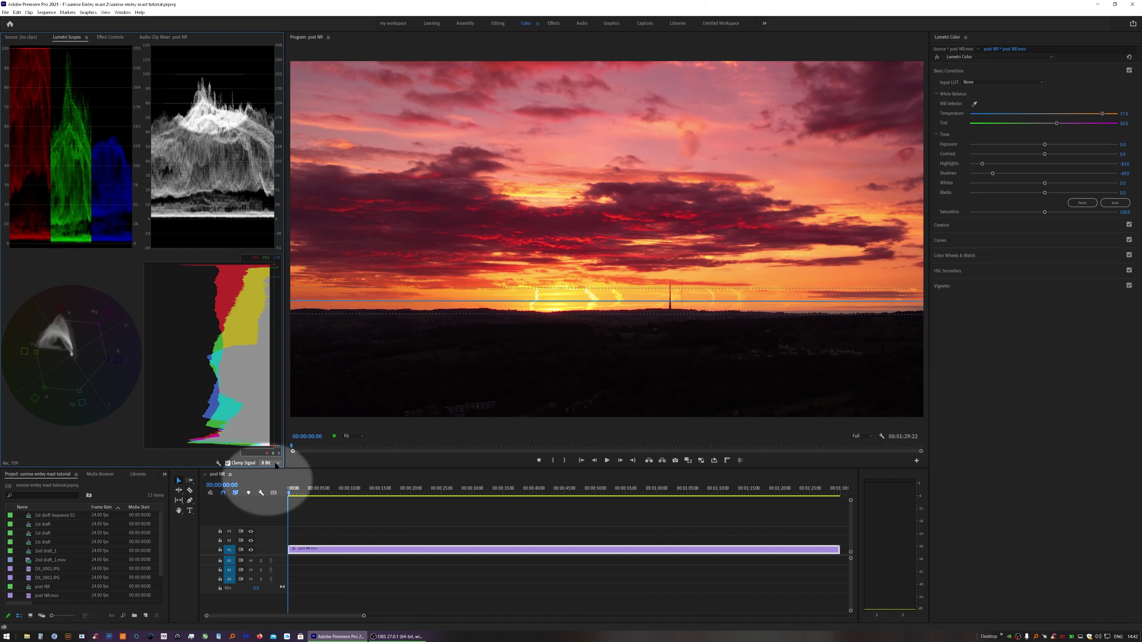
pyautogui.click(276, 463)
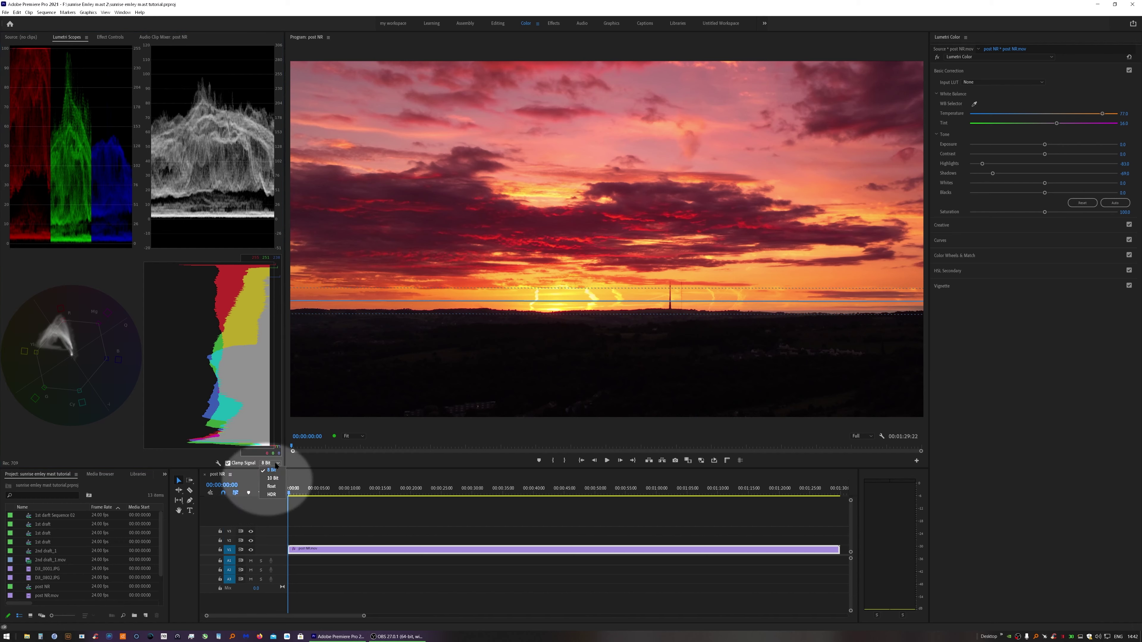
pyautogui.click(271, 471)
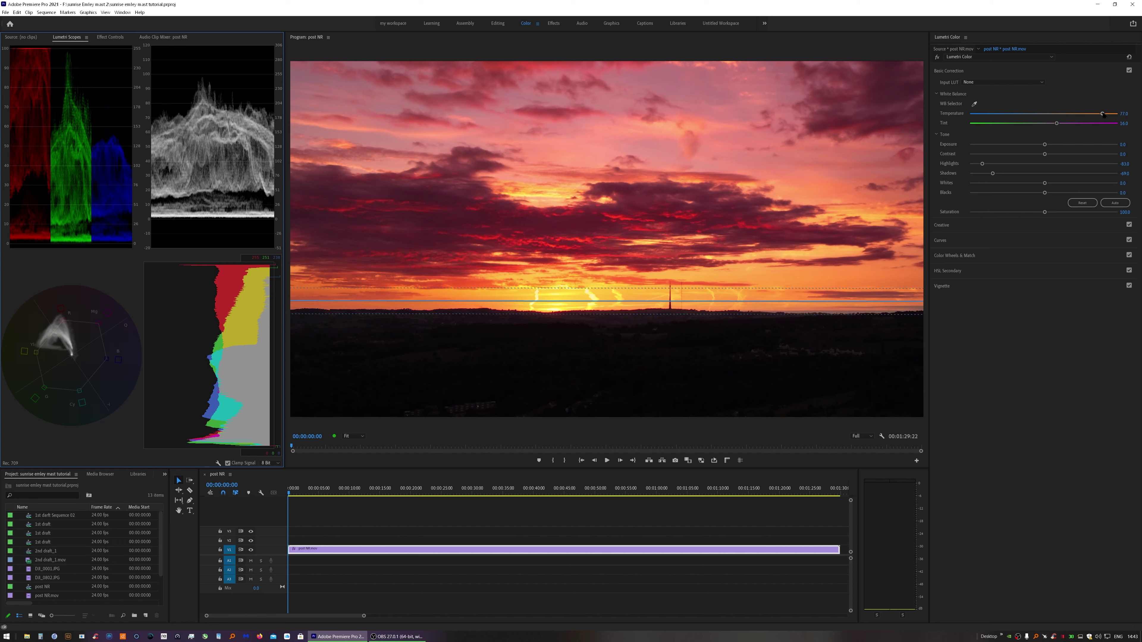
# Step: Try a Temperature of -100 and a Tint of 21 on the masked sky, and undo both changes
pyautogui.moveTo(1103, 114); pyautogui.dragTo(918, 116)
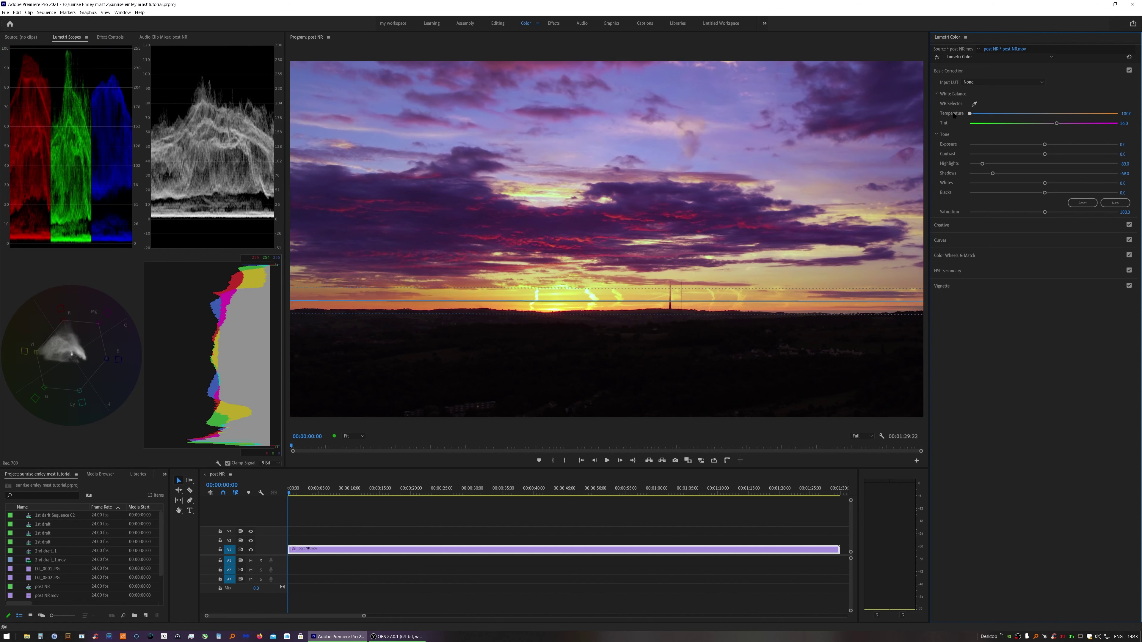
pyautogui.moveTo(1056, 123); pyautogui.dragTo(1060, 123)
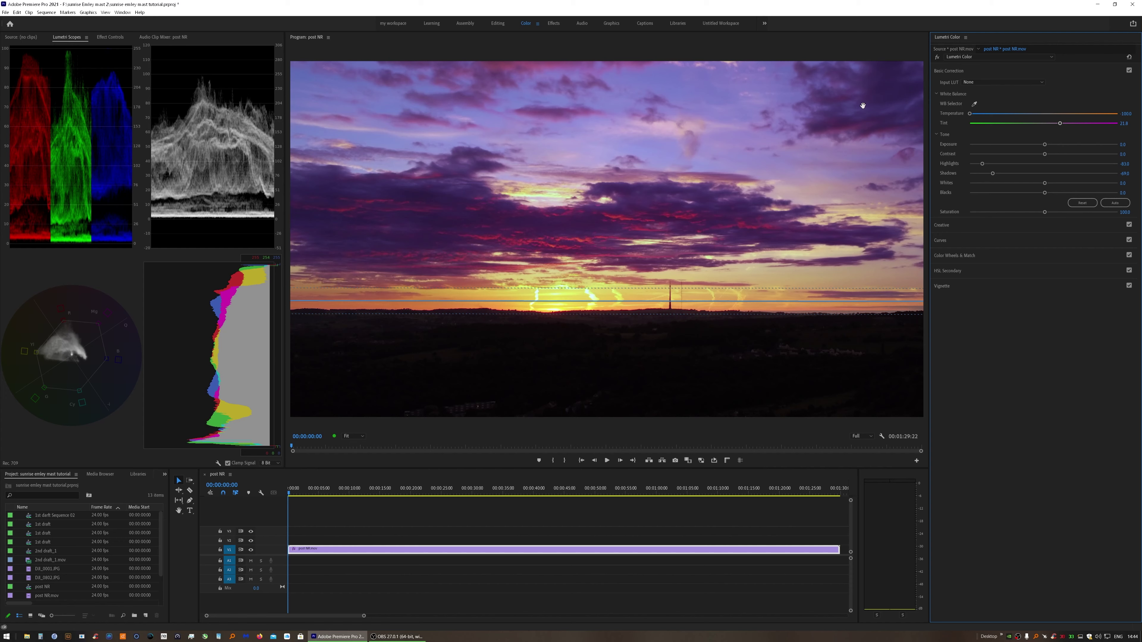
pyautogui.click(17, 12)
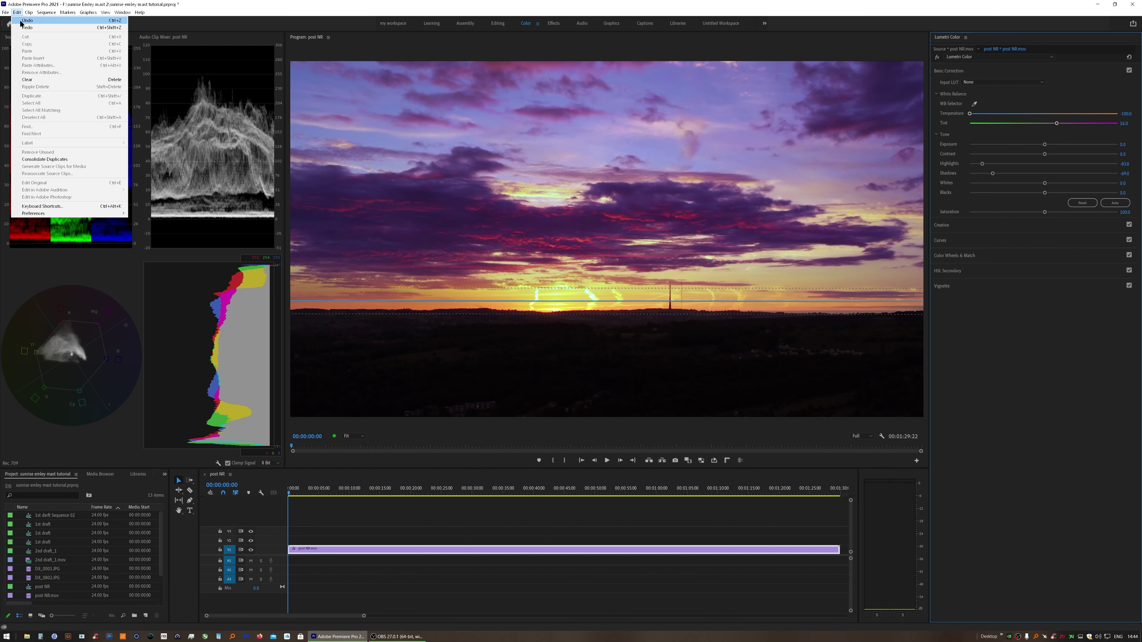
pyautogui.click(22, 23)
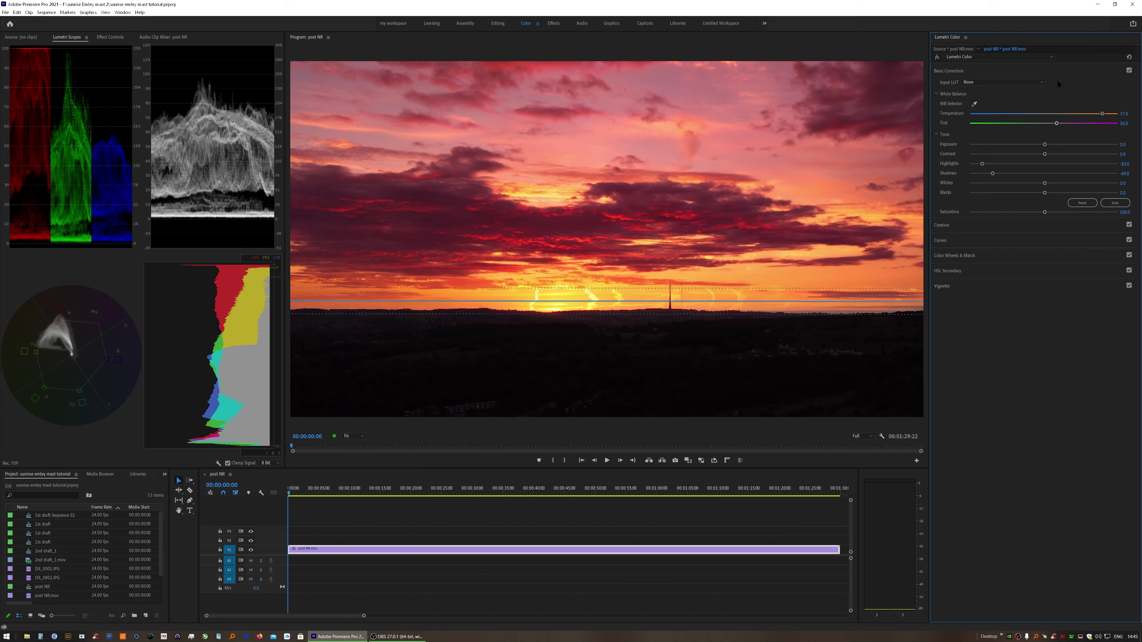
# Step: Try raising the masked sky's Exposure to about 2.7 and examine clipping in the Lumetri Scopes
pyautogui.moveTo(1045, 144); pyautogui.dragTo(1083, 143)
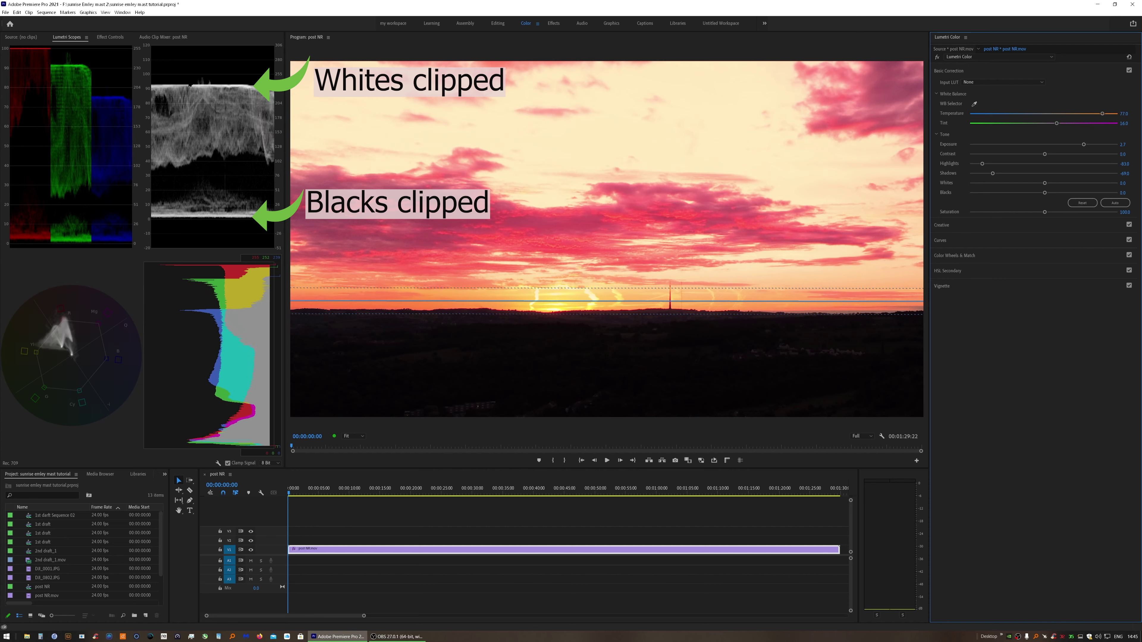
pyautogui.moveTo(1084, 144); pyautogui.dragTo(1090, 145)
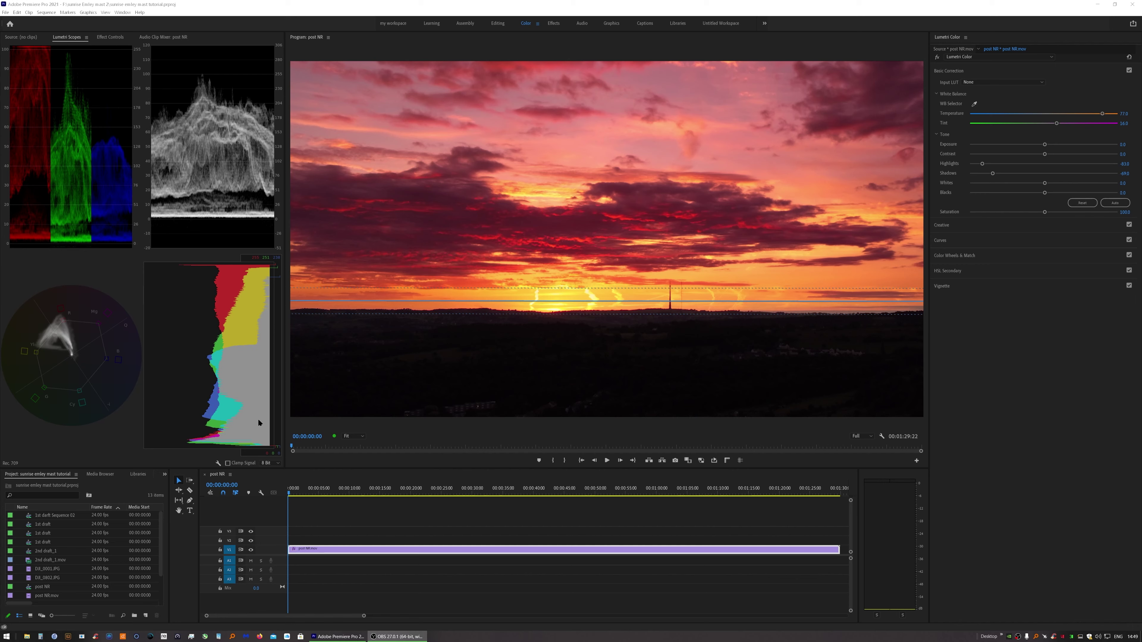
pyautogui.click(220, 110)
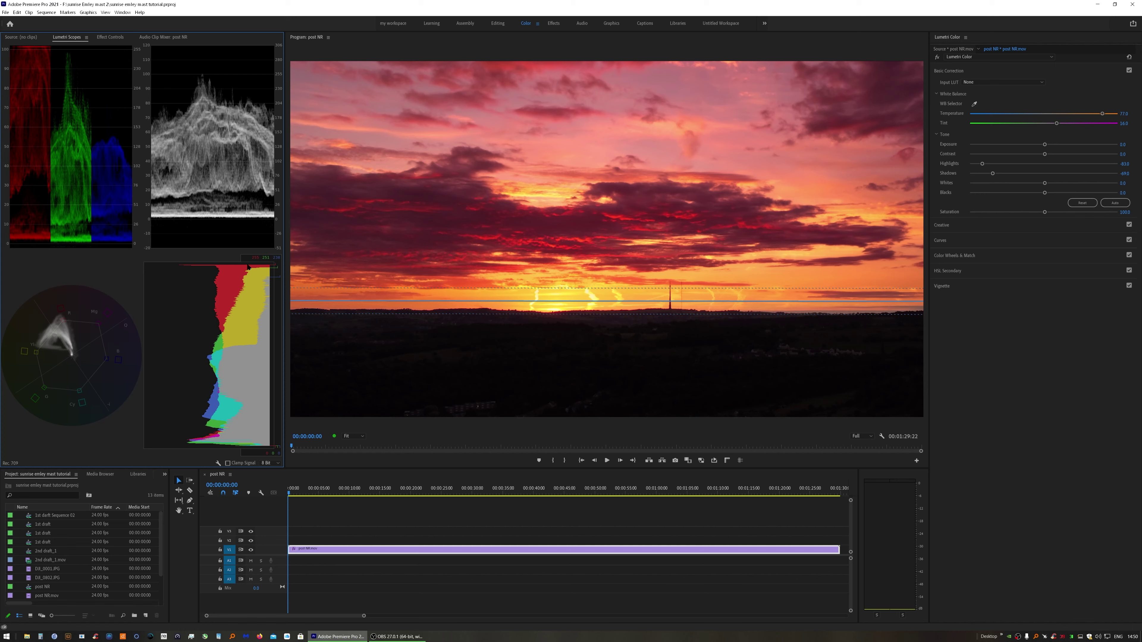
pyautogui.hotkey('alt', 'Tab')
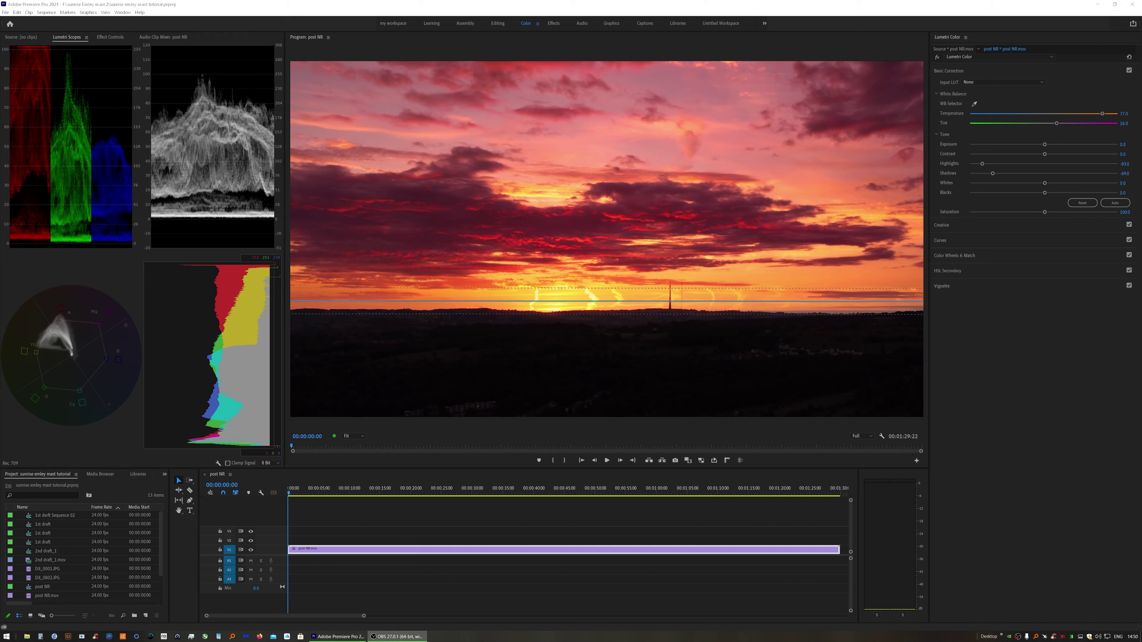
# Step: Move the playhead to 00:01:28:20, compare the Lumetri Scopes with Effect Controls and look through the available workspace panels
pyautogui.click(833, 493)
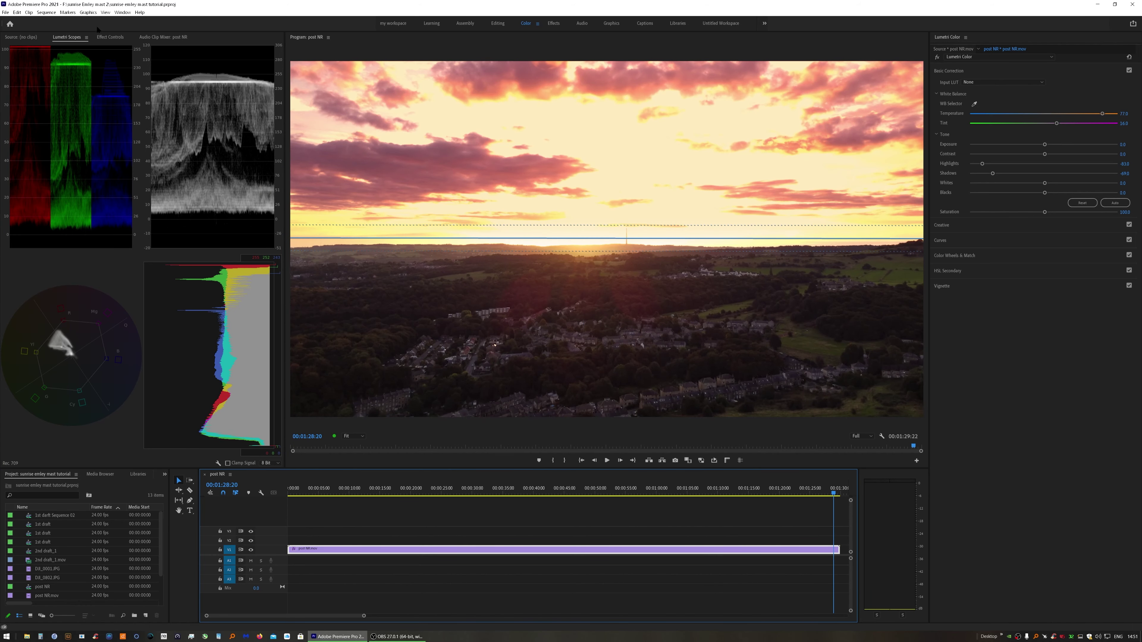
pyautogui.click(108, 39)
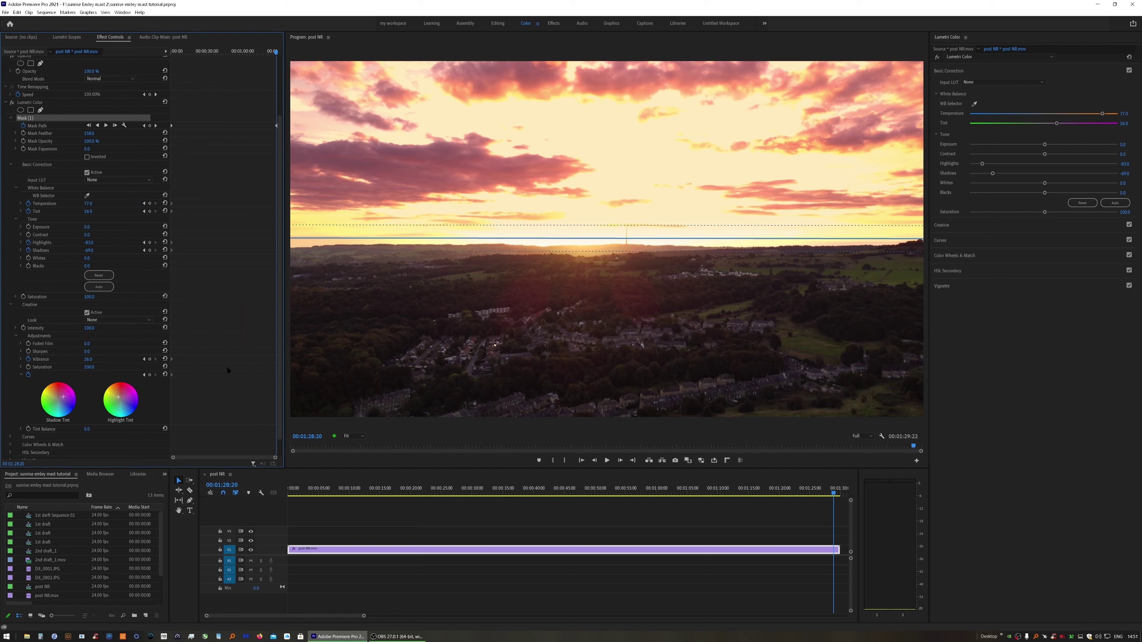
pyautogui.click(67, 38)
pyautogui.click(114, 37)
pyautogui.click(68, 37)
pyautogui.click(115, 38)
pyautogui.click(122, 13)
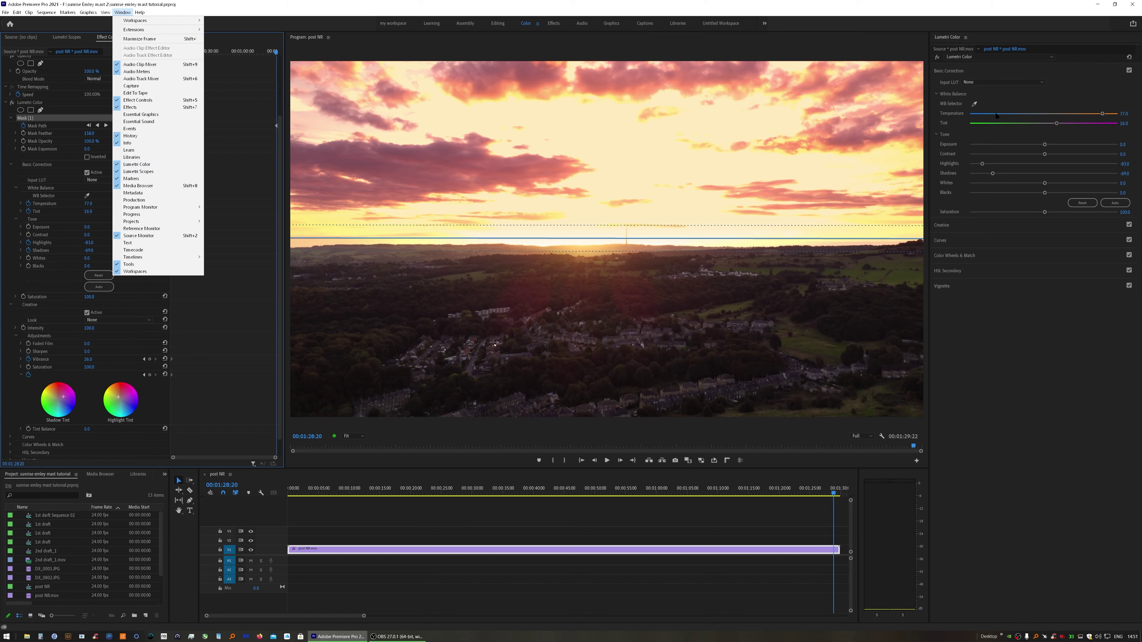
pyautogui.moveTo(140, 12)
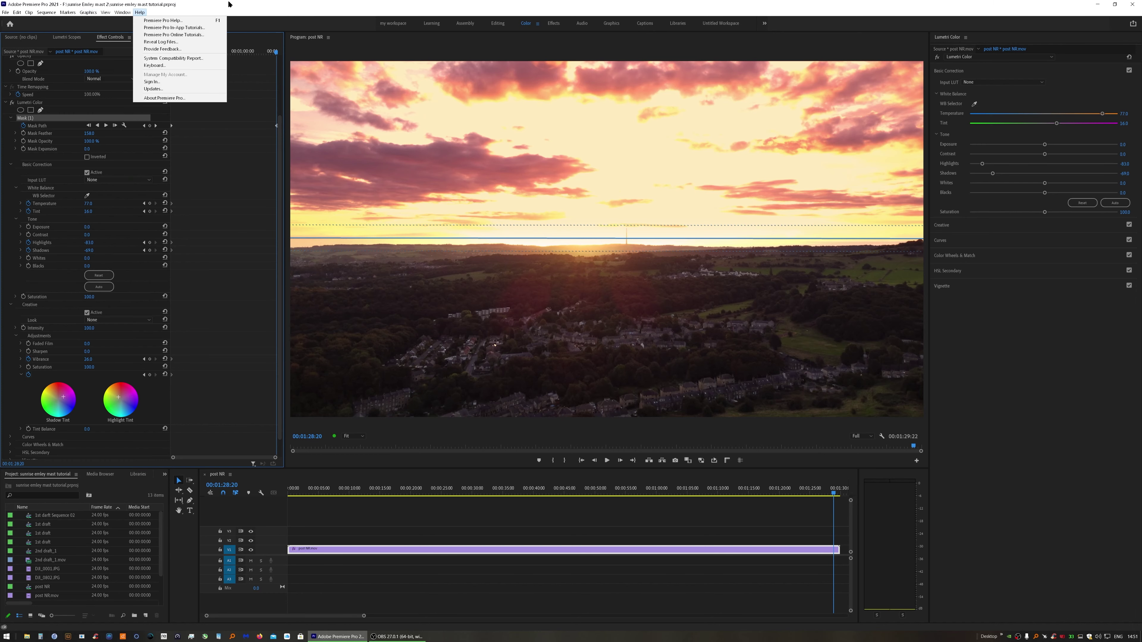
# Step: Move the playhead to 00:01:26:18 and set the masked sky's Temperature to about -14.6 and Tint to 0.0
pyautogui.click(121, 40)
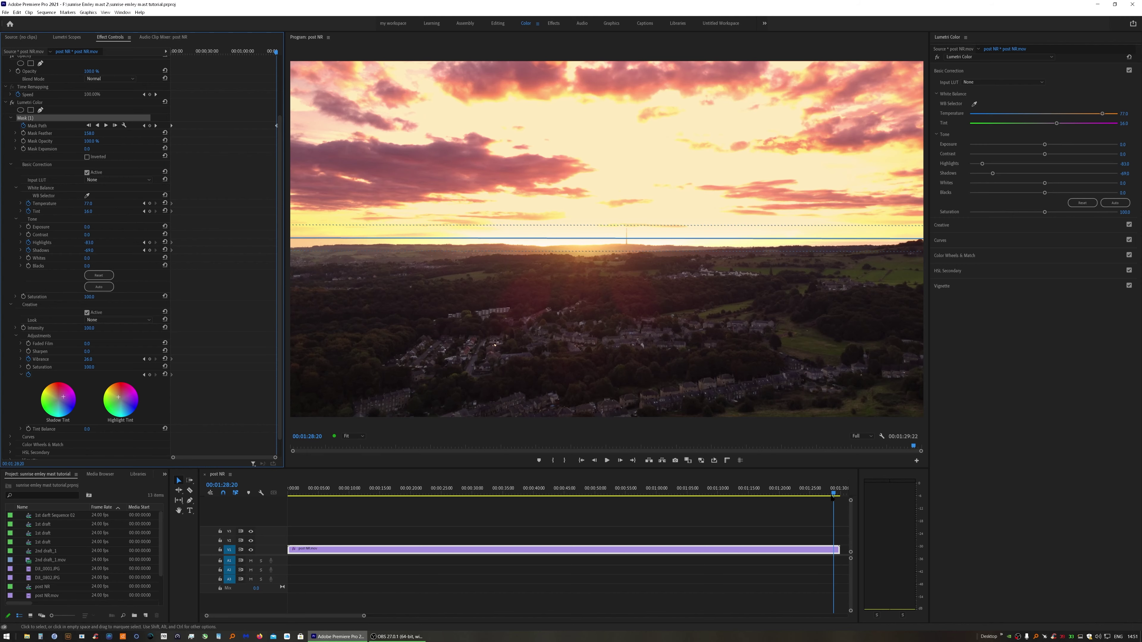
pyautogui.moveTo(832, 495); pyautogui.dragTo(696, 510)
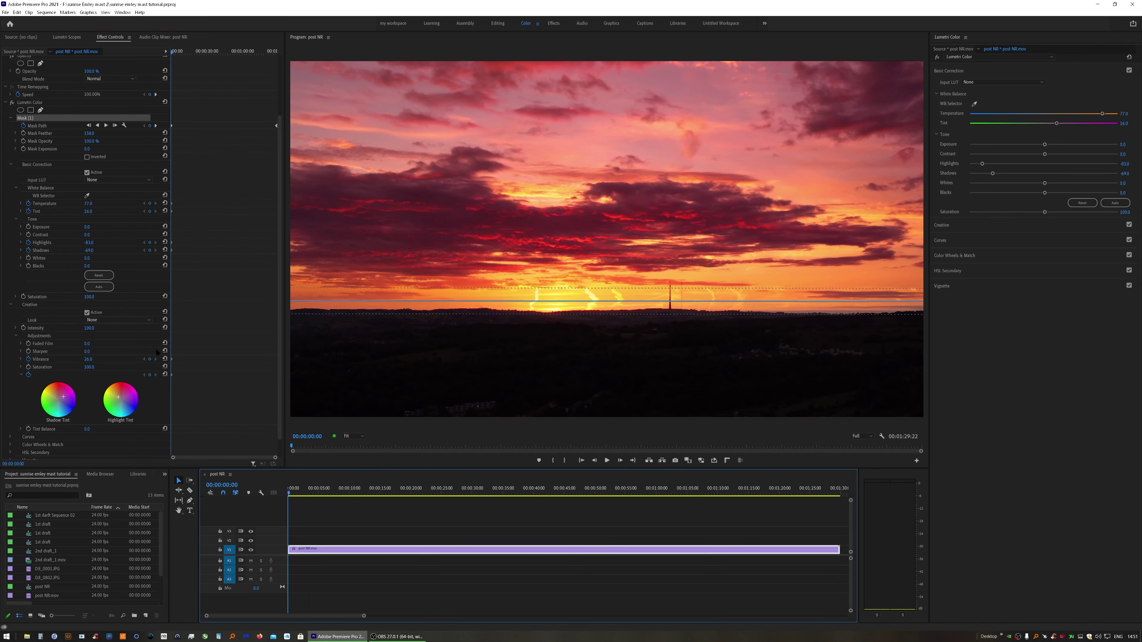
pyautogui.click(820, 492)
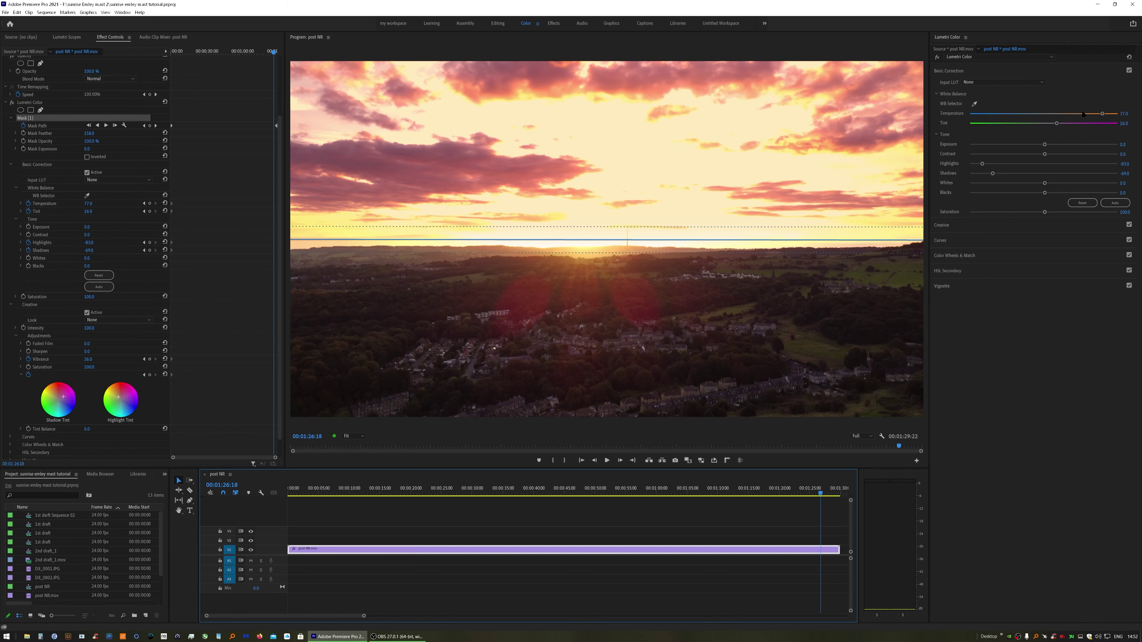
pyautogui.moveTo(1102, 113); pyautogui.dragTo(1032, 113)
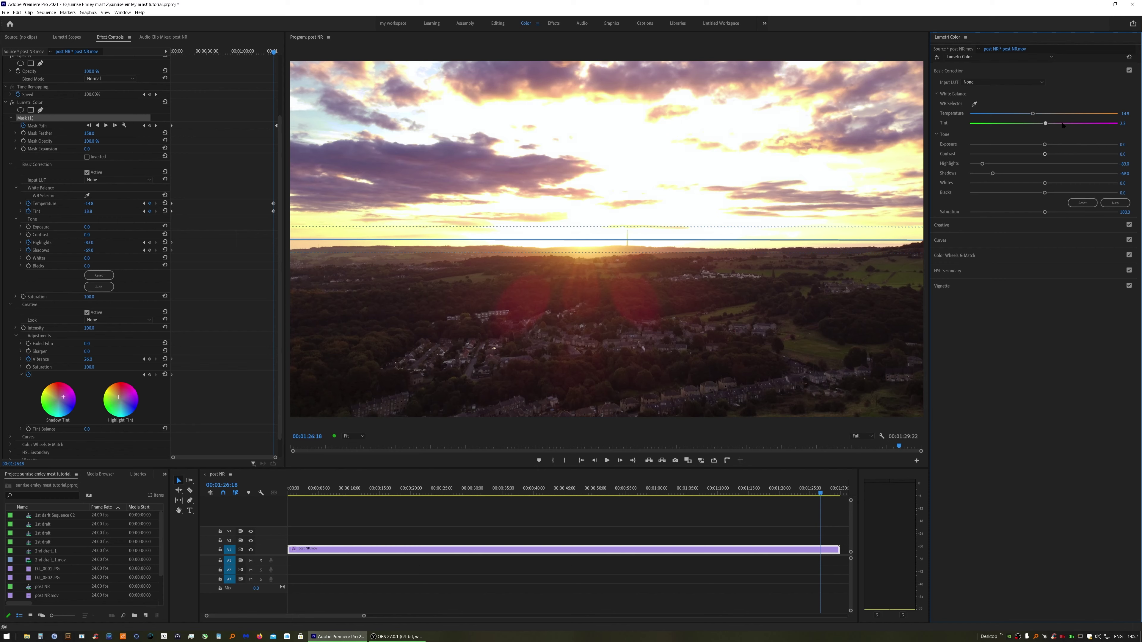
pyautogui.moveTo(1062, 125); pyautogui.dragTo(1070, 125)
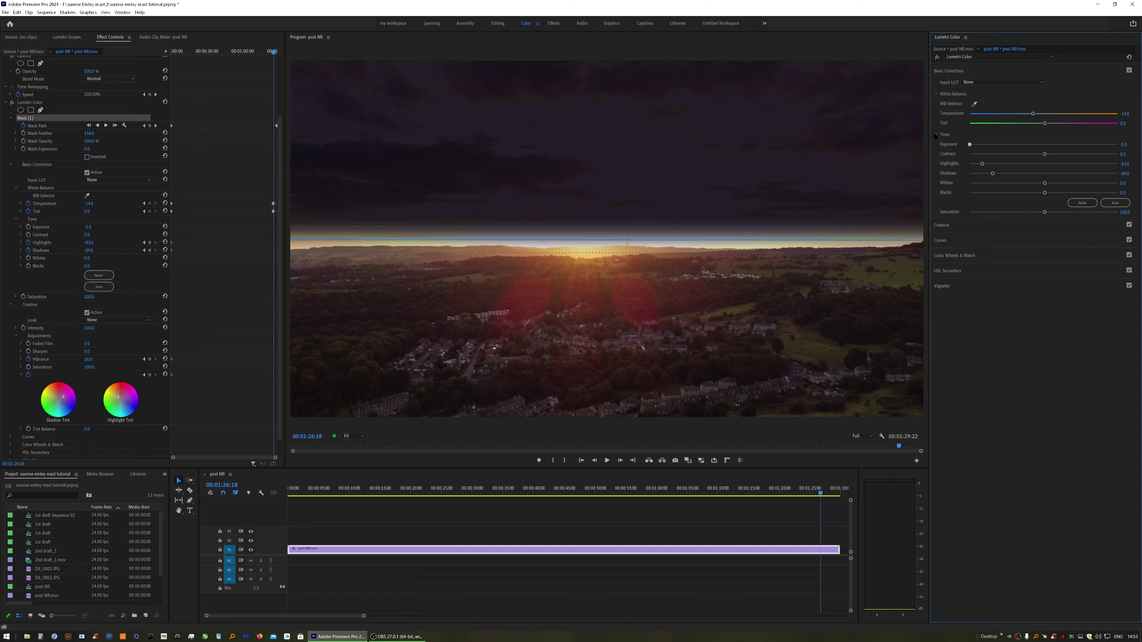
# Step: Try extreme low and high Exposure values on the masked sky, and reset Exposure to 0.0
pyautogui.moveTo(969, 144); pyautogui.dragTo(1125, 148)
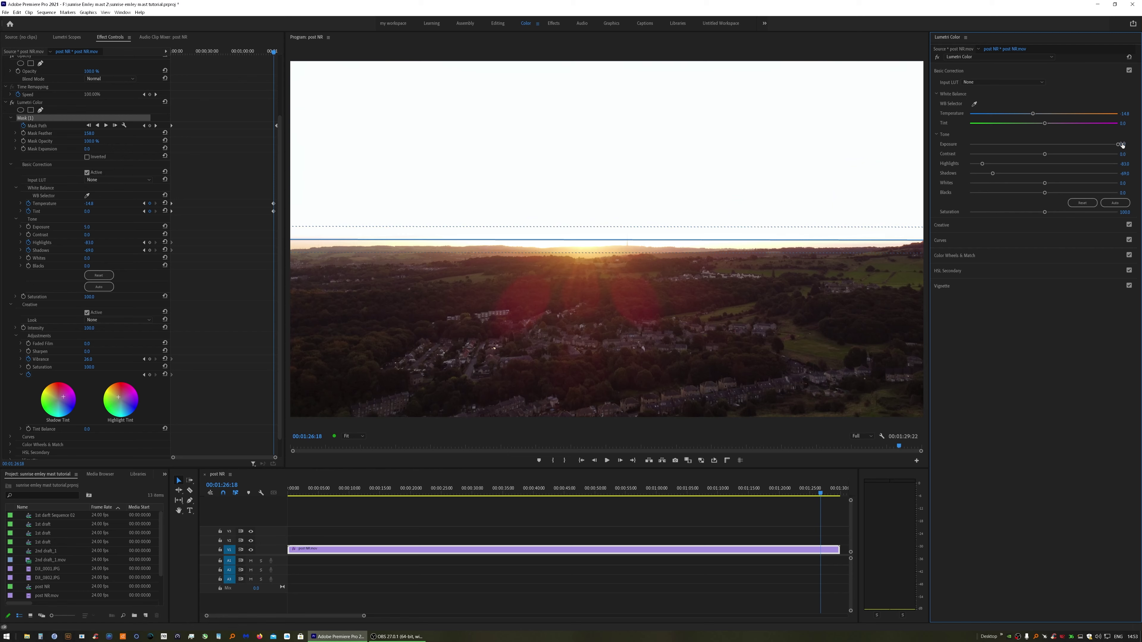
pyautogui.moveTo(1122, 145); pyautogui.dragTo(1132, 145)
pyautogui.doubleClick(1118, 145)
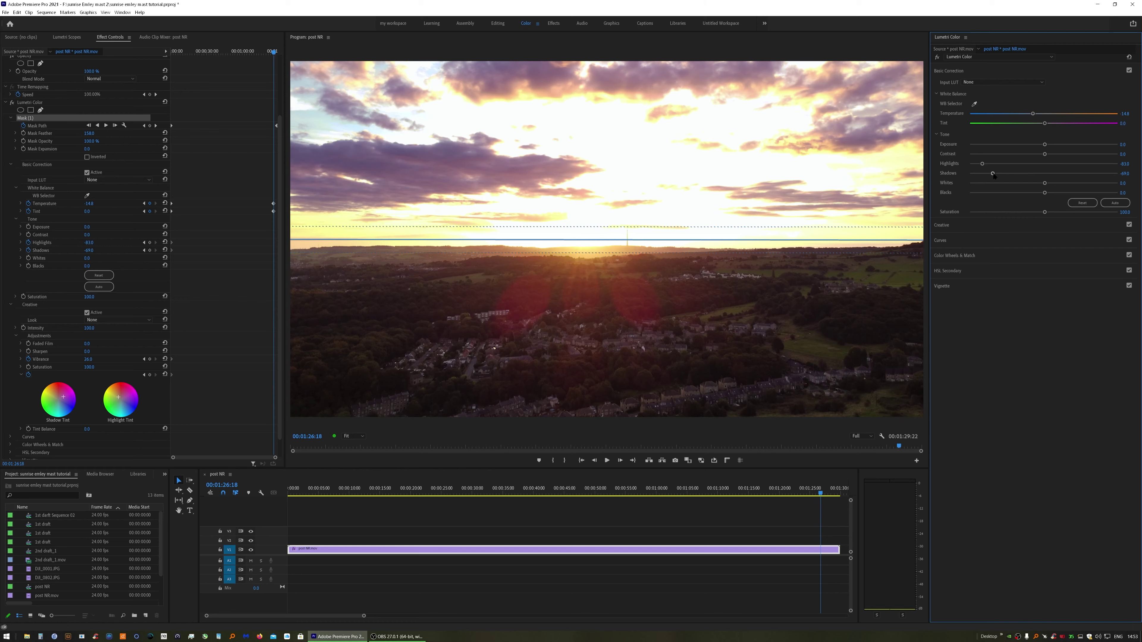
# Step: Set the masked sky's Shadows to 14.8 and fine-tune a slightly cooler Temperature, leaving Exposure at 0.0
pyautogui.moveTo(992, 175); pyautogui.dragTo(1057, 173)
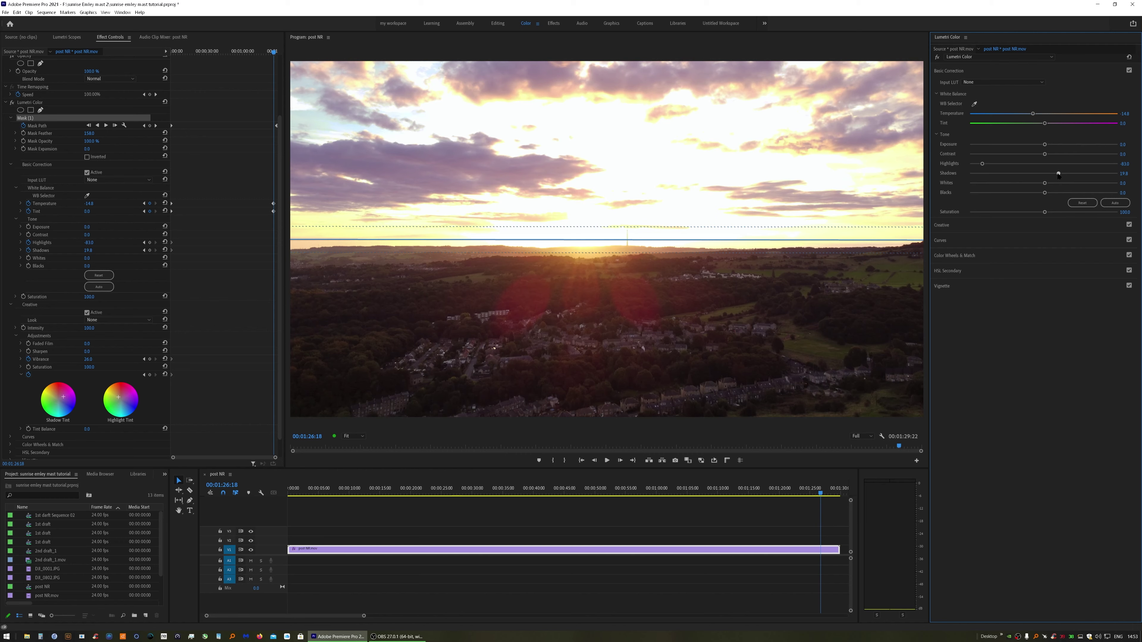
pyautogui.moveTo(1058, 176); pyautogui.dragTo(1052, 177)
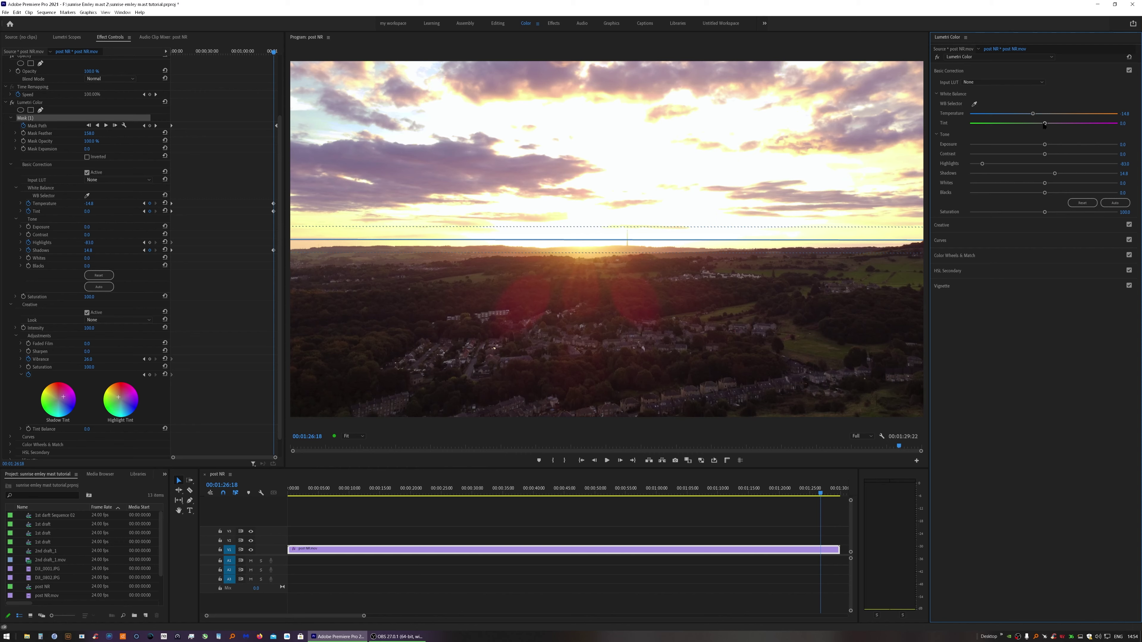
pyautogui.moveTo(1016, 114); pyautogui.dragTo(970, 153)
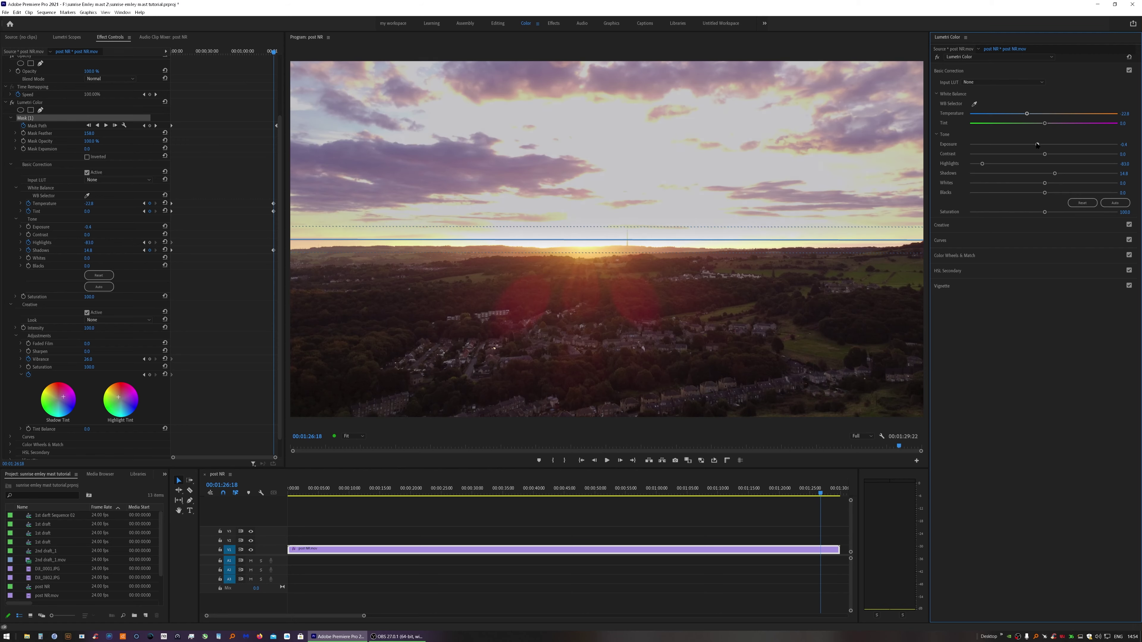
pyautogui.moveTo(1037, 144); pyautogui.dragTo(1027, 114)
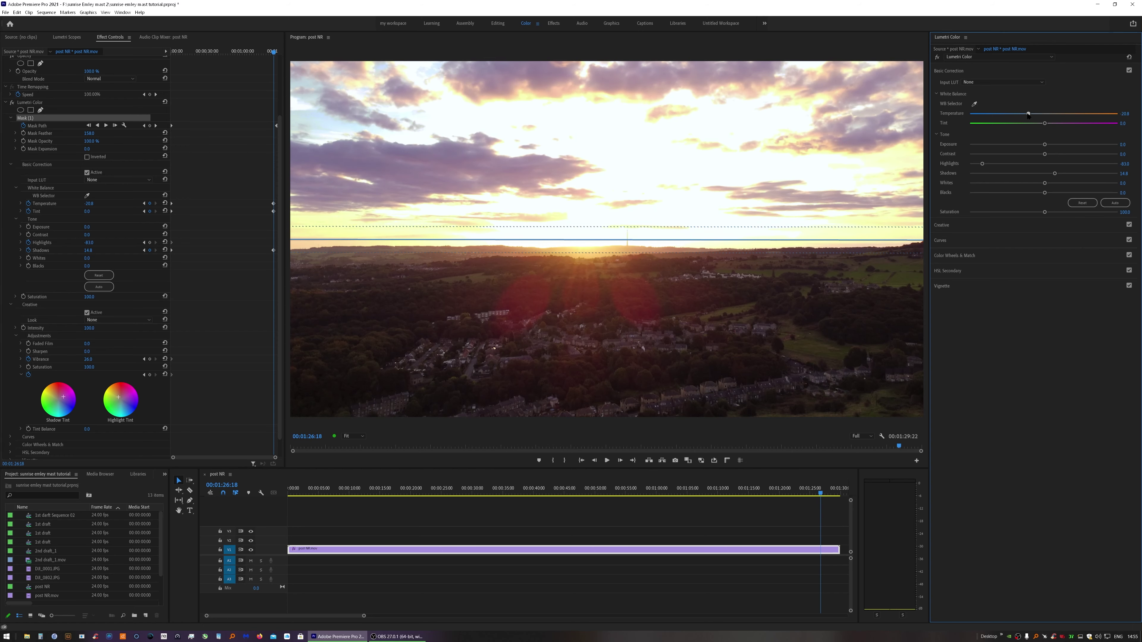
pyautogui.moveTo(1029, 115)
pyautogui.mouseDown()
pyautogui.moveTo(989, 115)
pyautogui.moveTo(1035, 115)
pyautogui.mouseUp()
# Step: Shift the sky's Shadow Tint and Highlight Tint slightly towards blue, and compare the clip's start with its final seconds
pyautogui.click(1030, 225)
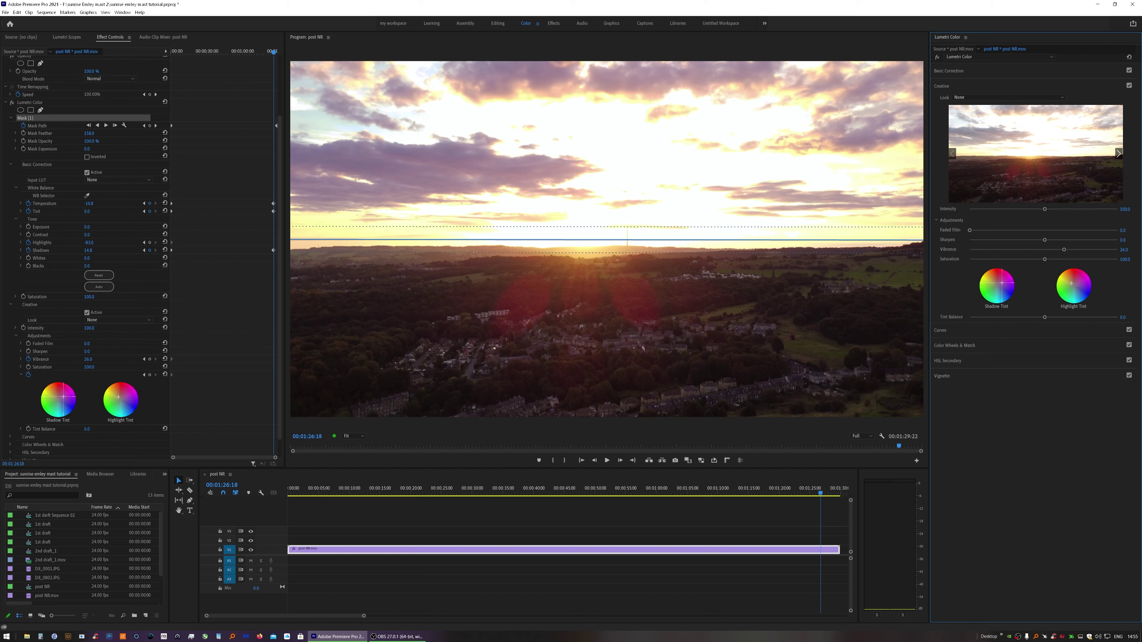
pyautogui.moveTo(1002, 283); pyautogui.dragTo(1001, 290)
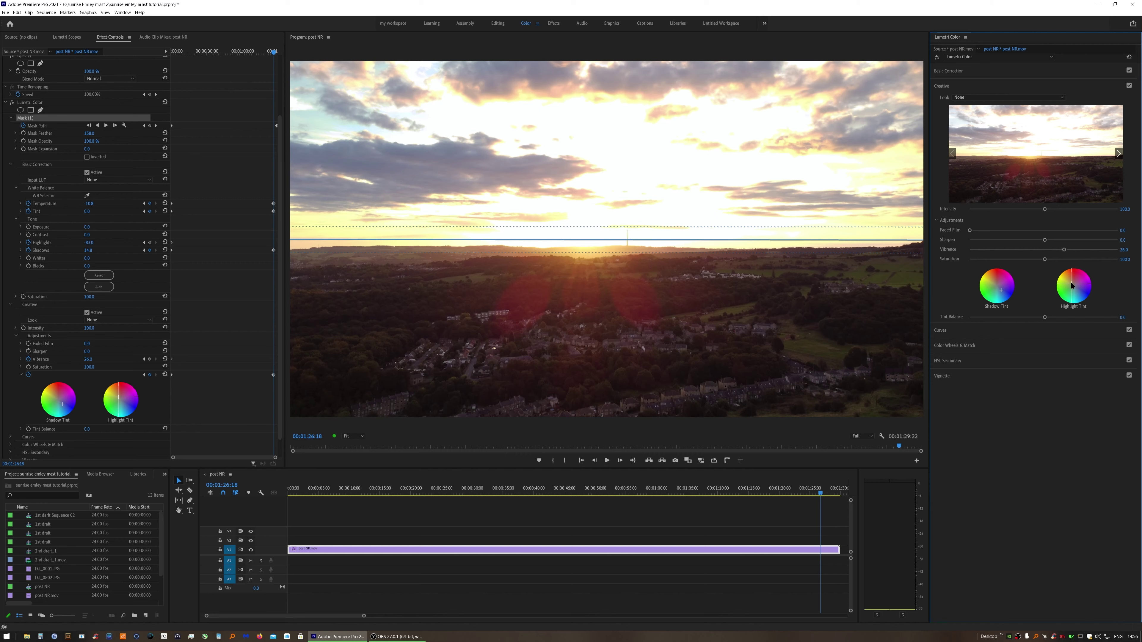
pyautogui.moveTo(1071, 284); pyautogui.dragTo(1075, 289)
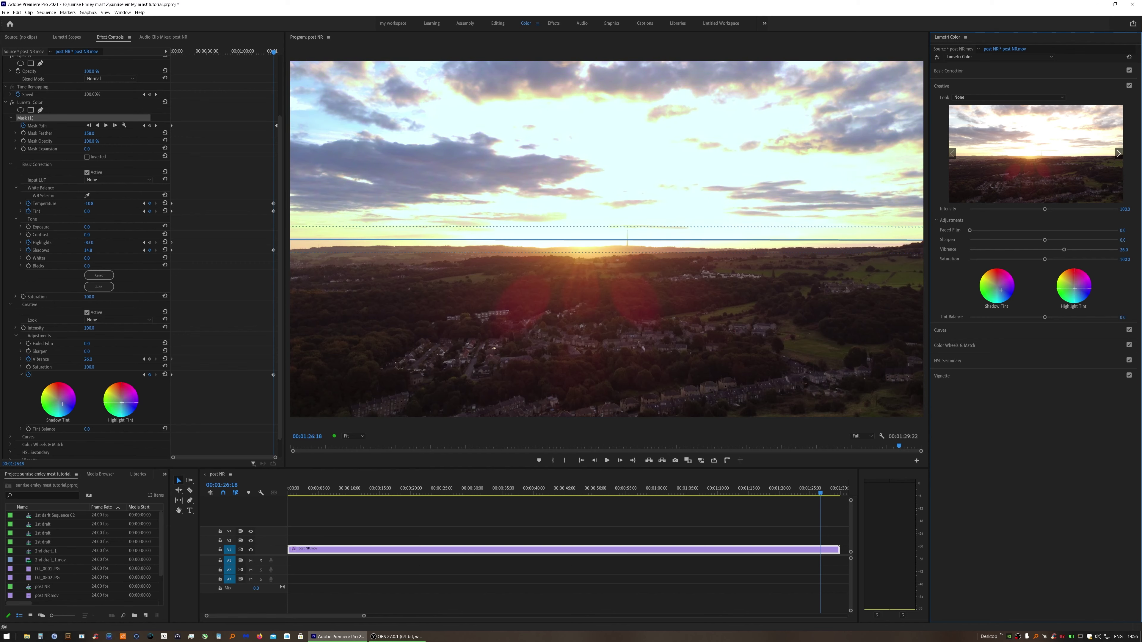
pyautogui.moveTo(1074, 288); pyautogui.dragTo(1074, 288)
pyautogui.click(296, 490)
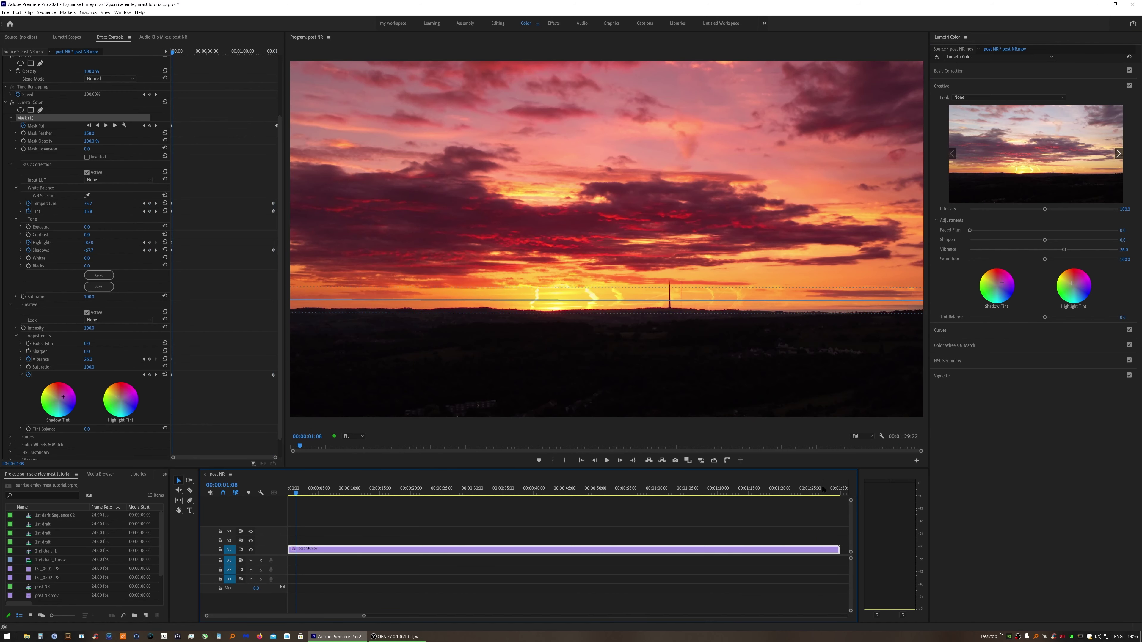
pyautogui.click(824, 490)
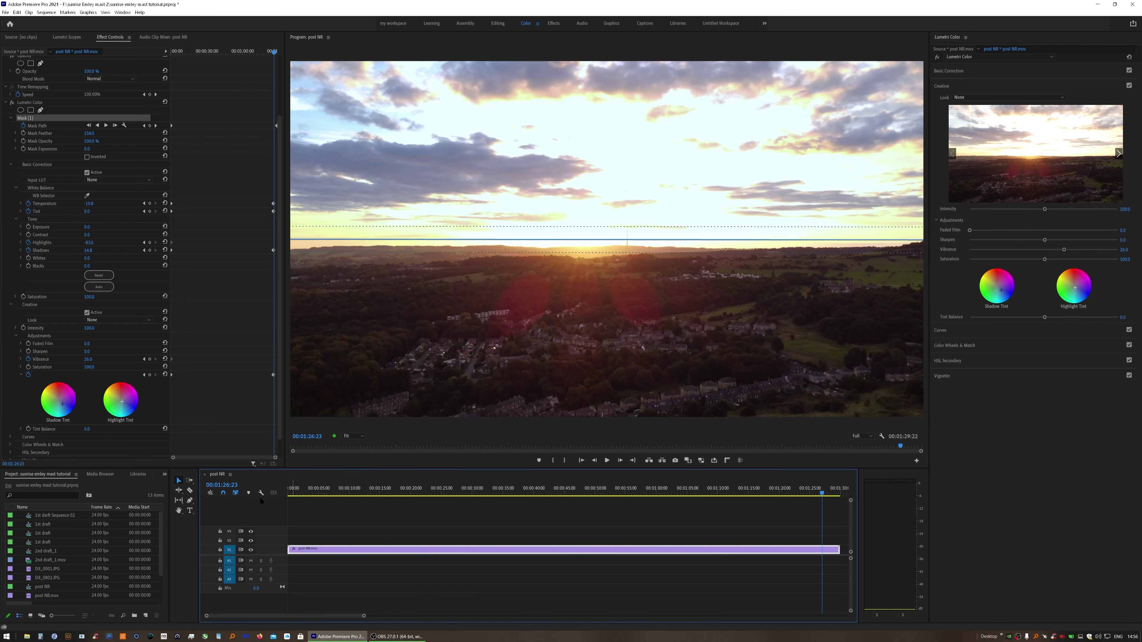
pyautogui.click(293, 491)
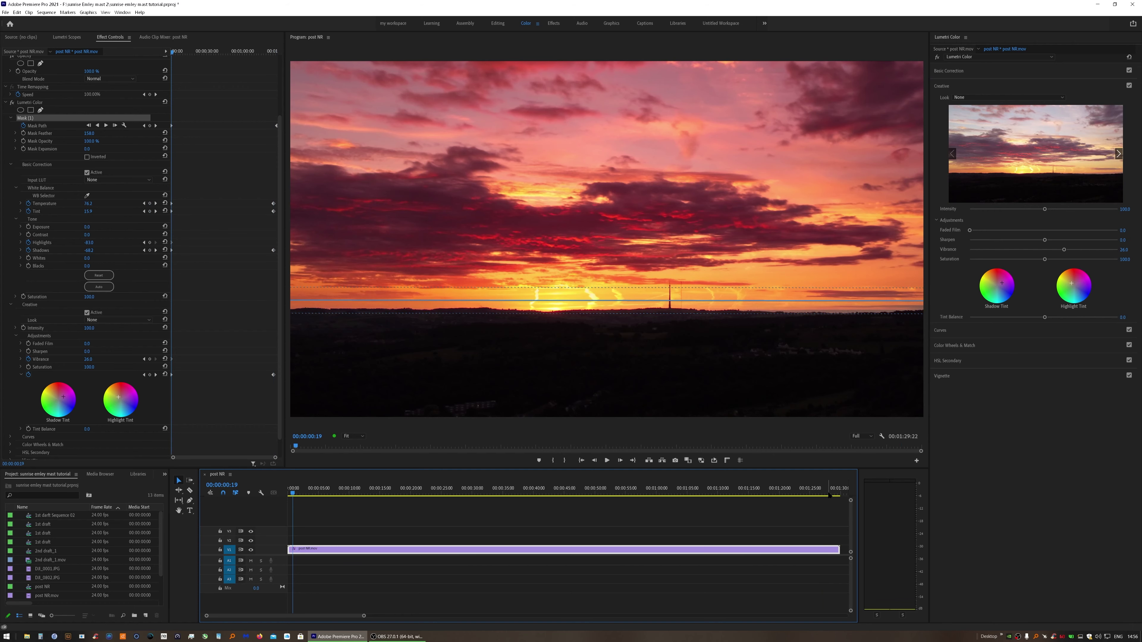
pyautogui.click(825, 489)
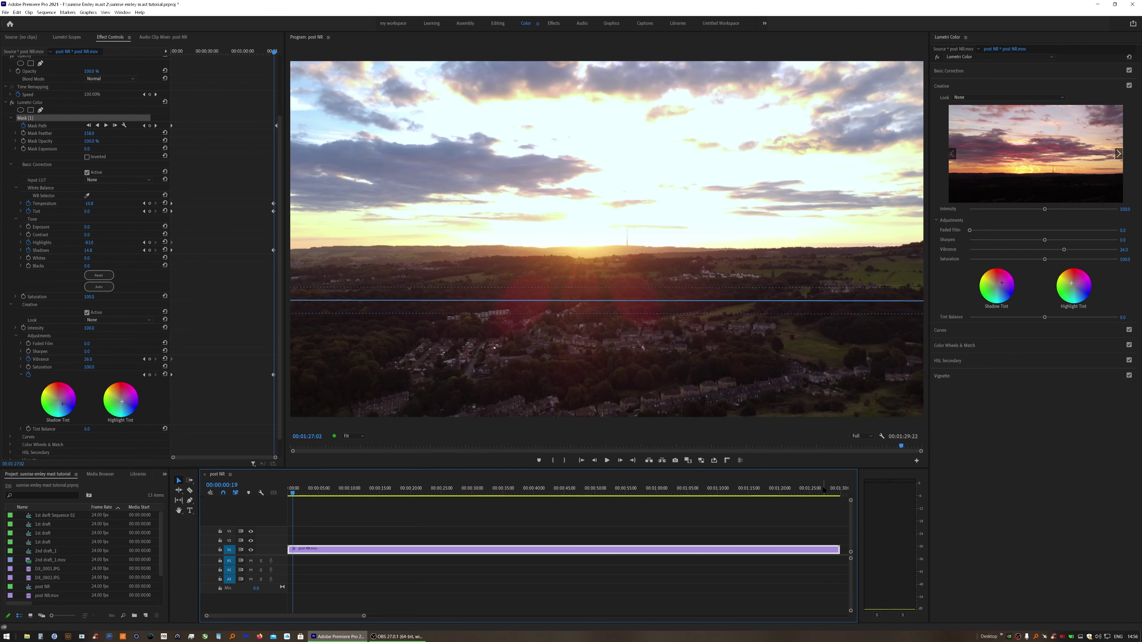
# Step: Enable keyframing for the Color Wheels at 00:00:01:04 and slightly lower the Midtones and Highlights brightness
pyautogui.click(942, 346)
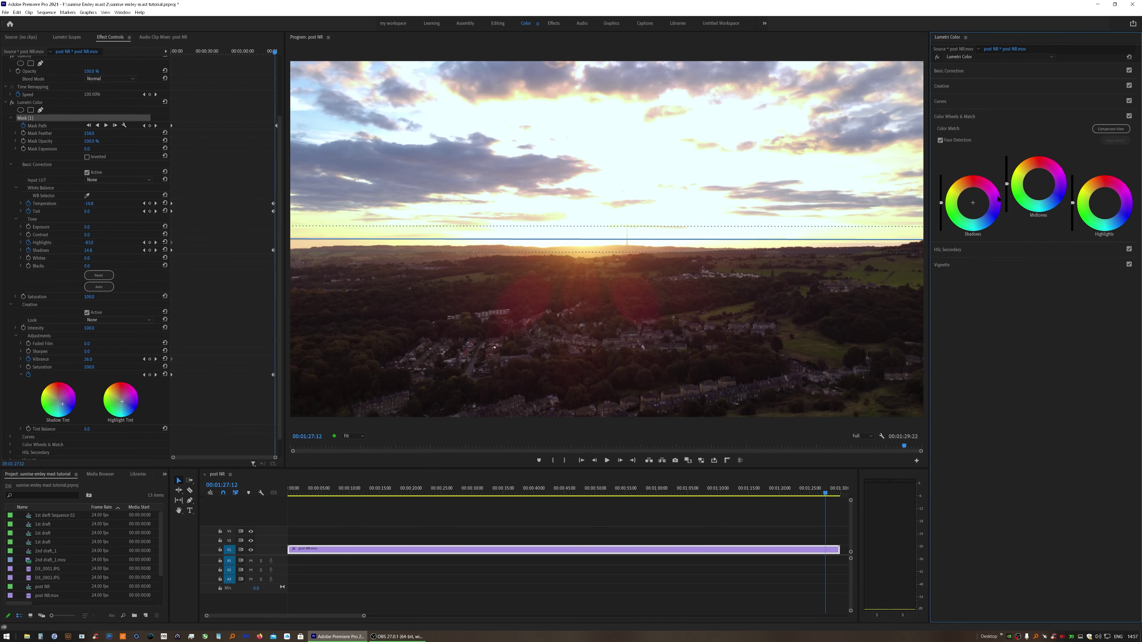
pyautogui.click(944, 117)
pyautogui.click(943, 117)
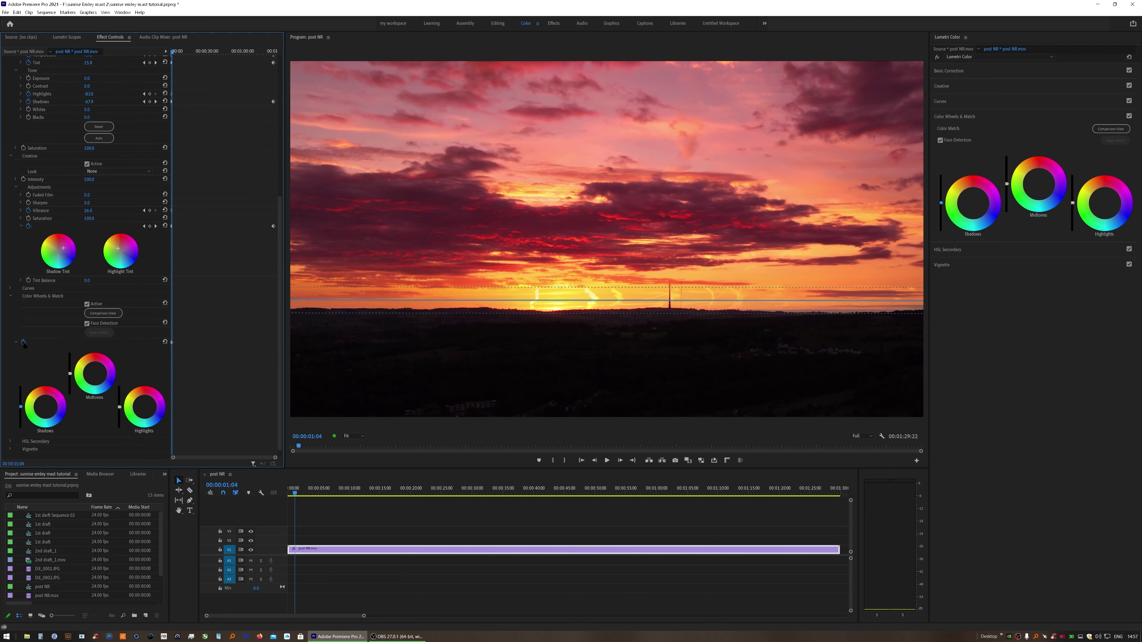
pyautogui.click(24, 343)
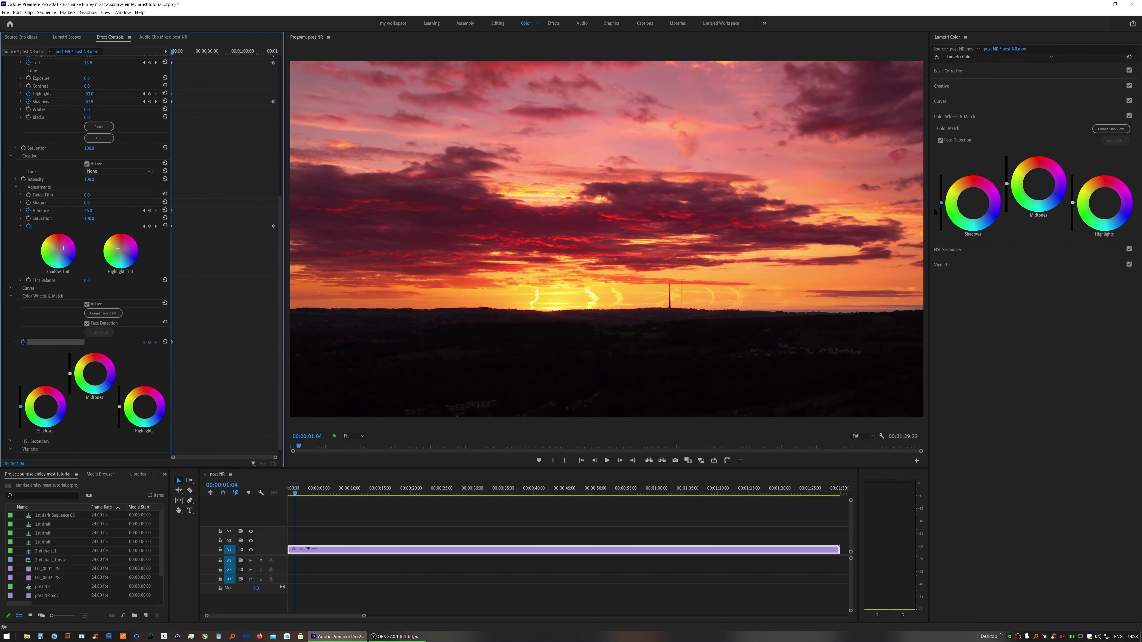
pyautogui.click(1007, 183)
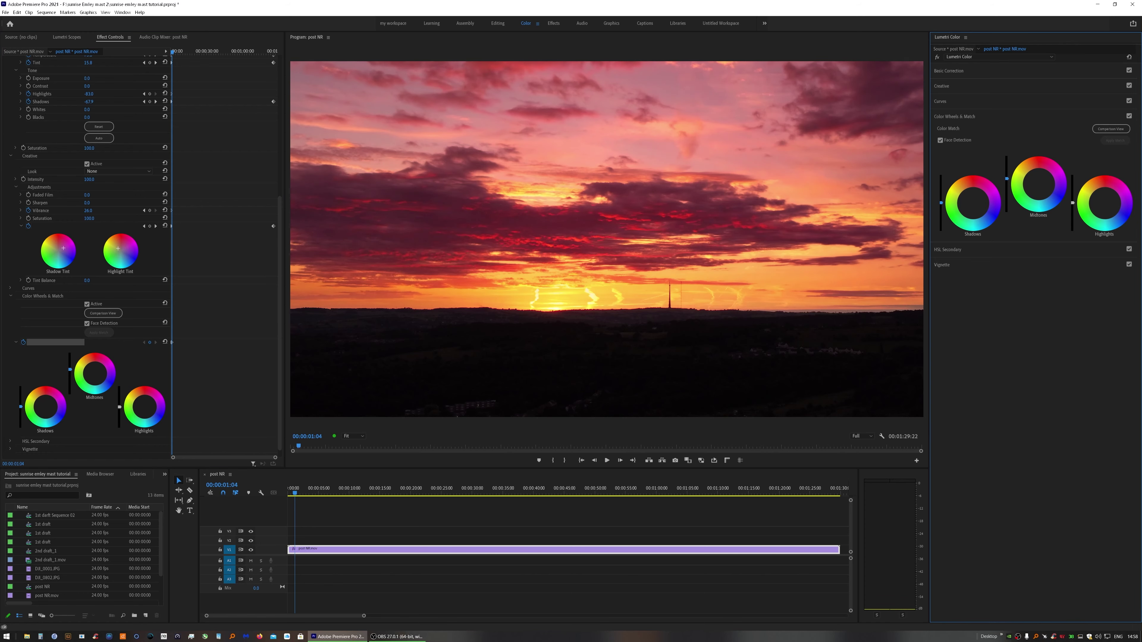
pyautogui.moveTo(1007, 179); pyautogui.dragTo(1006, 186)
pyautogui.moveTo(1074, 206); pyautogui.dragTo(1073, 207)
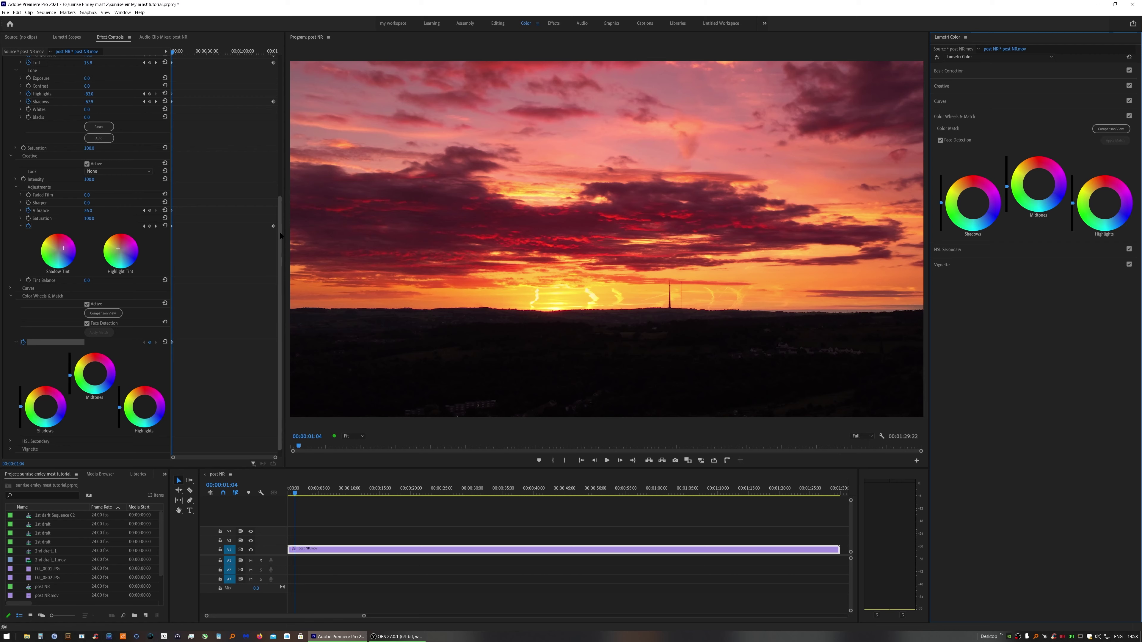
# Step: At 00:01:27:09, raise the Shadows brightness in the Color Wheels and fine-tune the Highlights brightness slightly upwards
pyautogui.scroll(5, 241, 222)
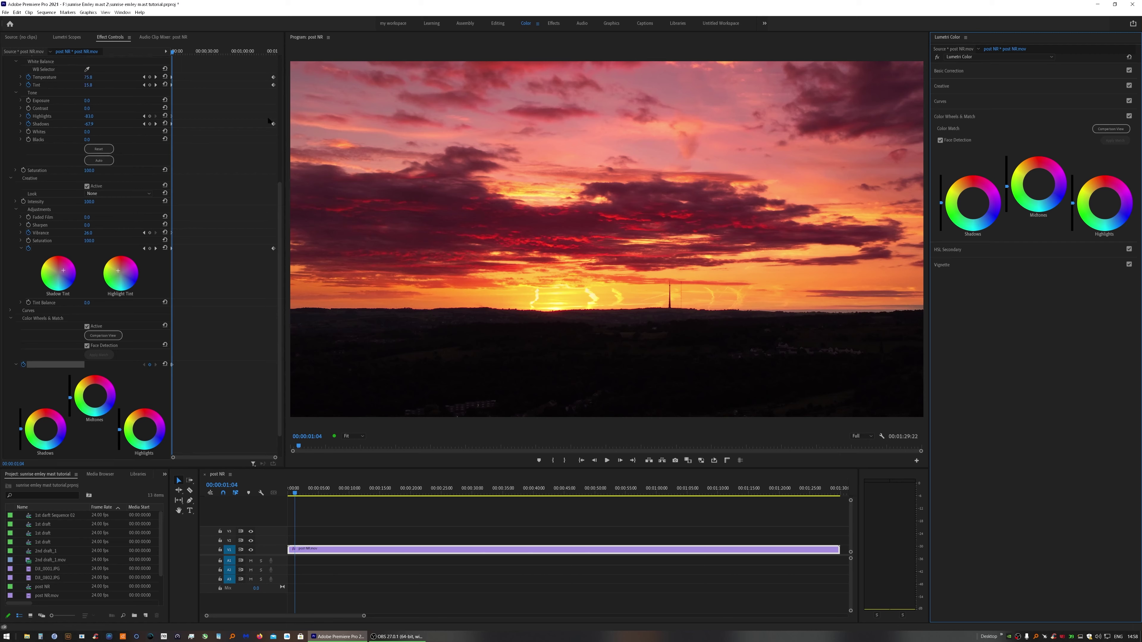
pyautogui.scroll(3, 263, 119)
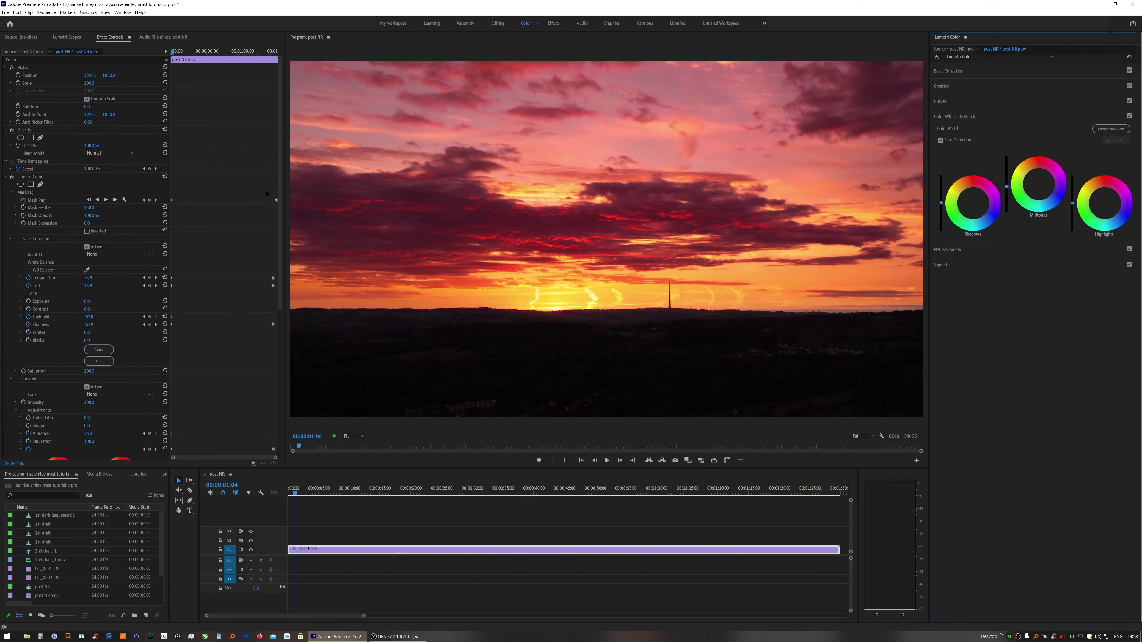
pyautogui.click(825, 490)
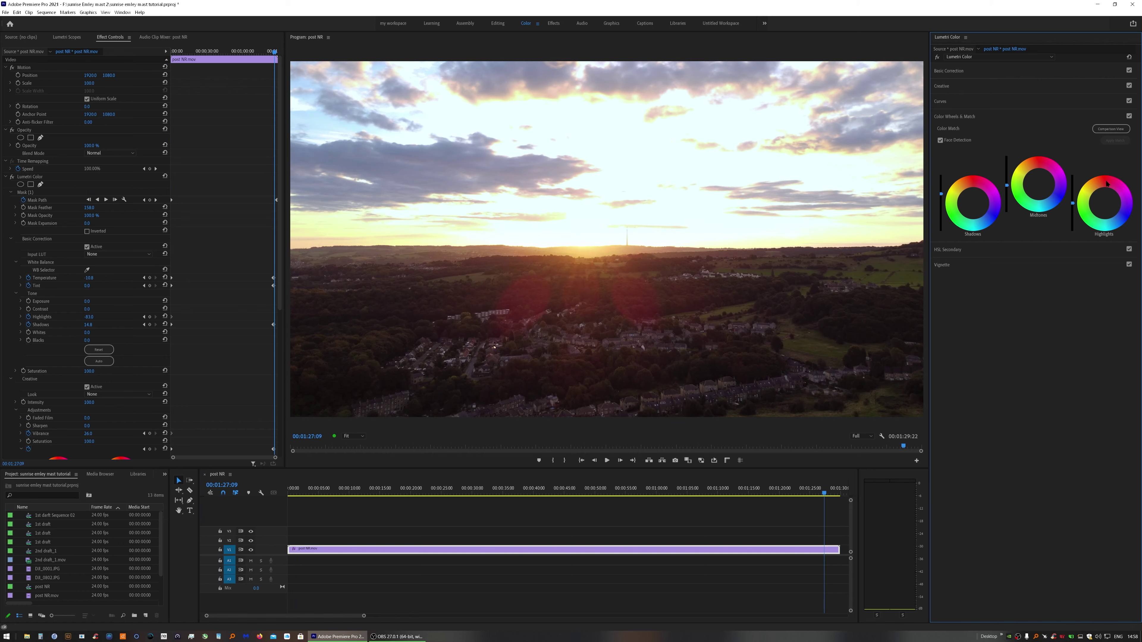
pyautogui.moveTo(1072, 203); pyautogui.dragTo(1072, 226)
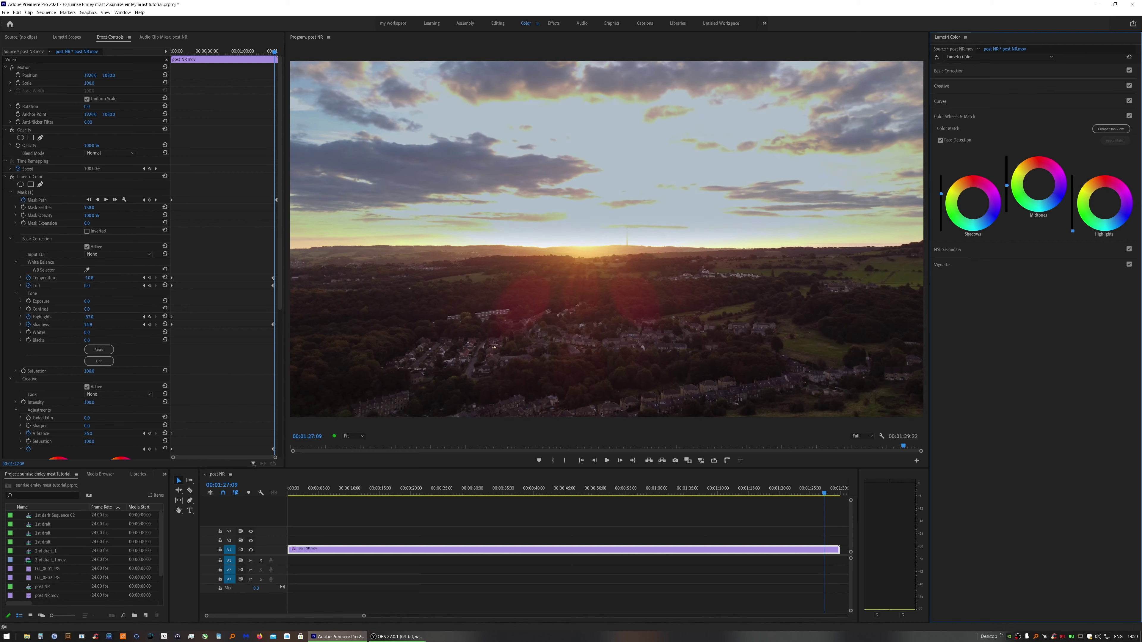
pyautogui.moveTo(1072, 230); pyautogui.dragTo(1072, 203)
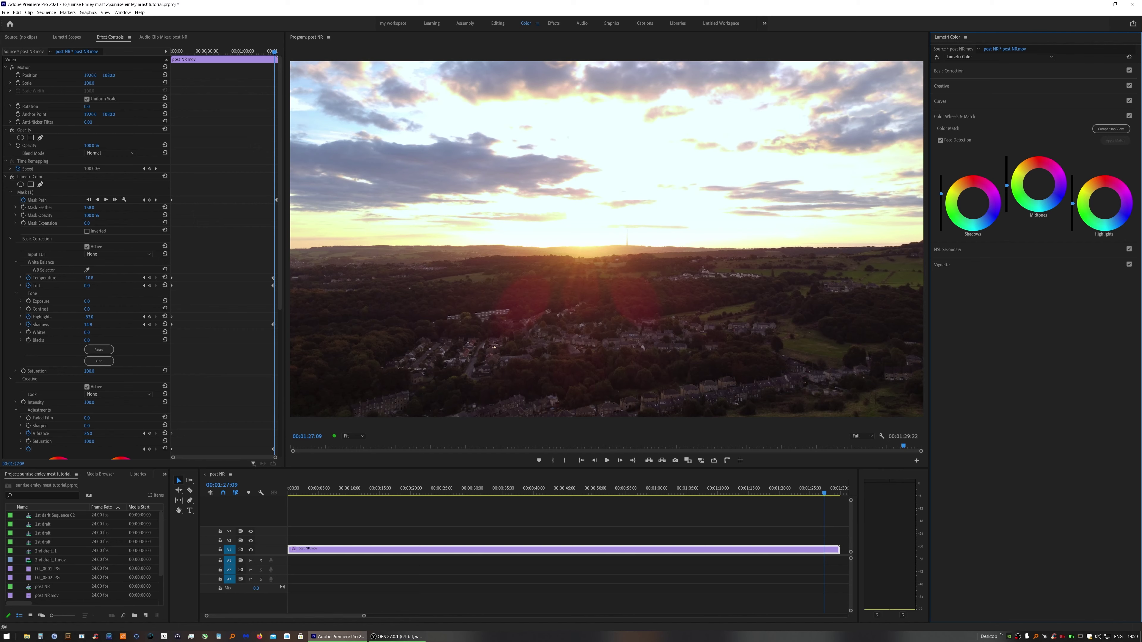
pyautogui.moveTo(1073, 205); pyautogui.dragTo(1072, 200)
# Step: Scrub through the whole clip to review the keyframed sky grade, ending at the first frame
pyautogui.moveTo(824, 493); pyautogui.dragTo(835, 493)
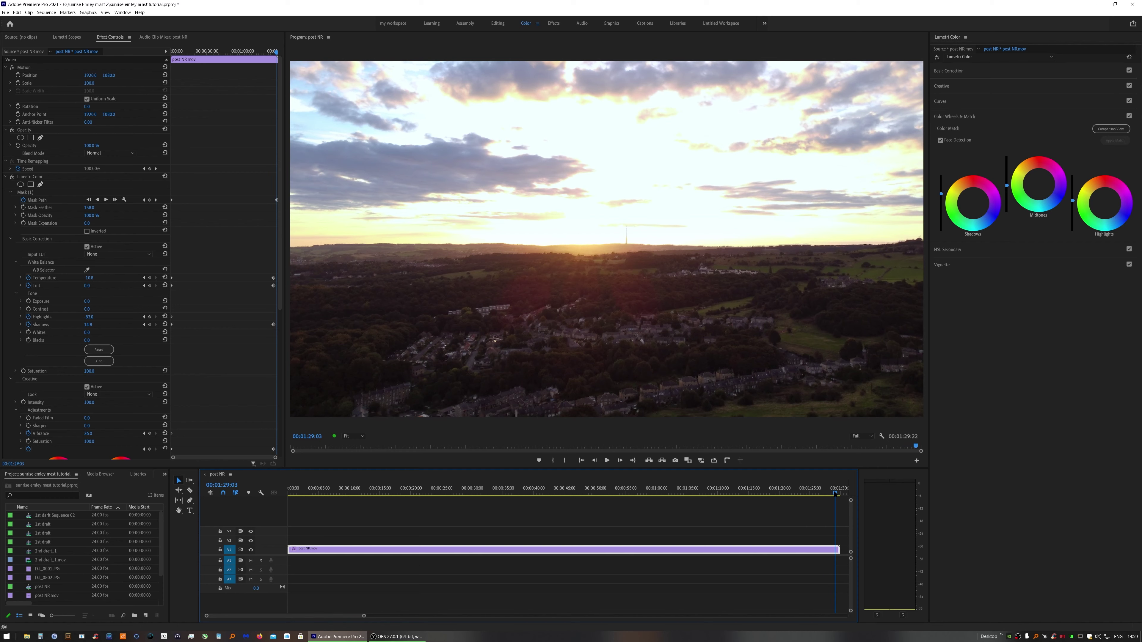
pyautogui.moveTo(834, 493); pyautogui.dragTo(292, 525)
pyautogui.moveTo(425, 521); pyautogui.dragTo(826, 501)
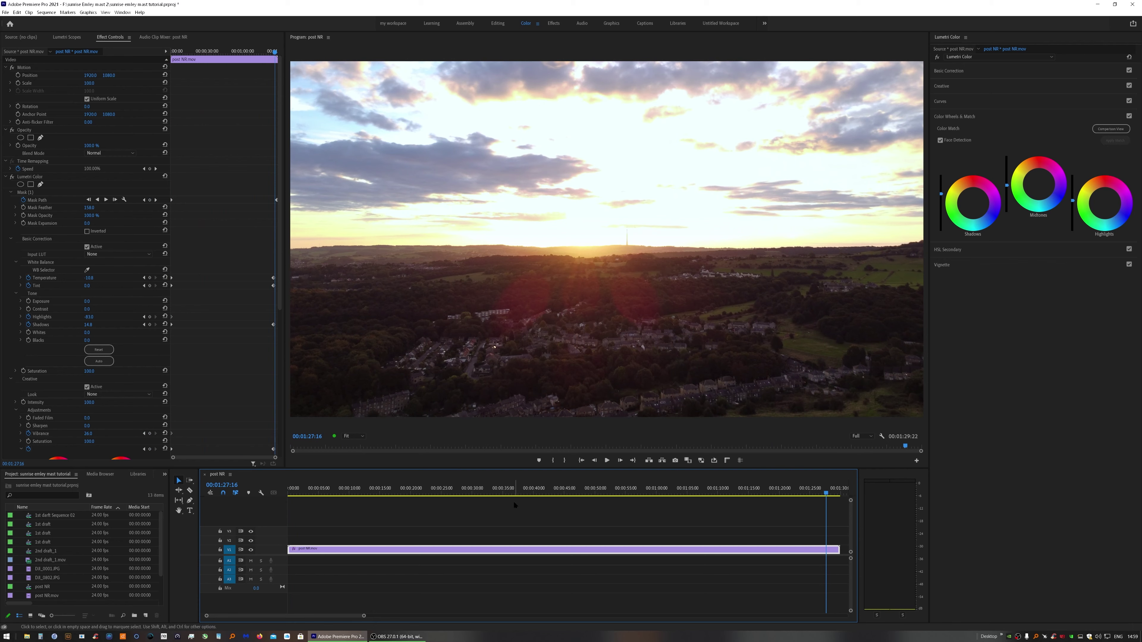
pyautogui.click(531, 492)
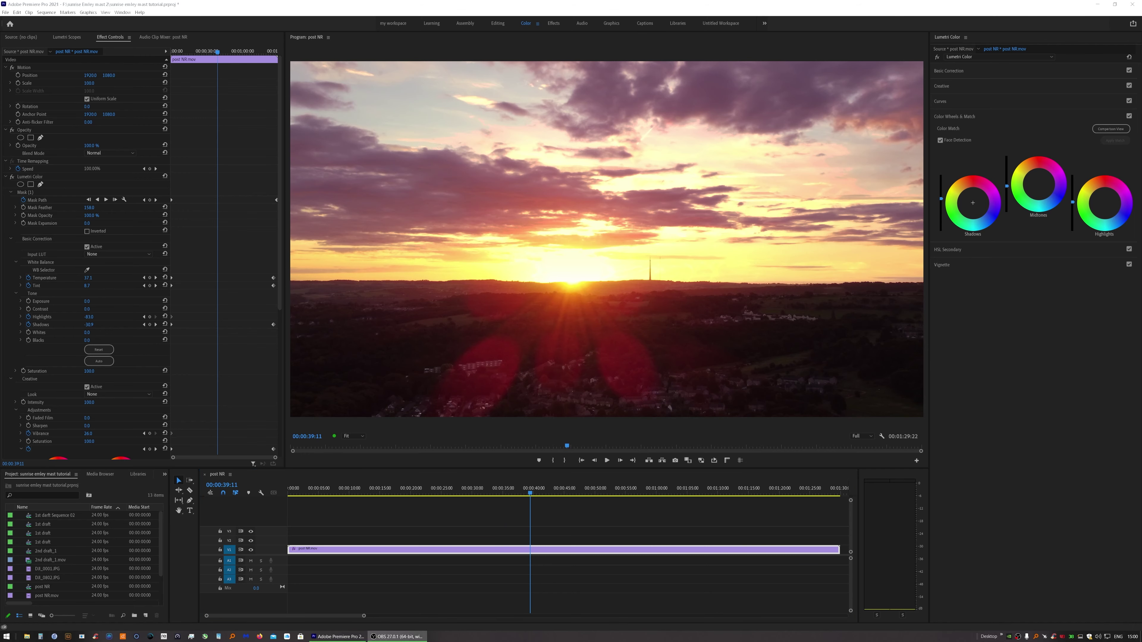
pyautogui.press('Home')
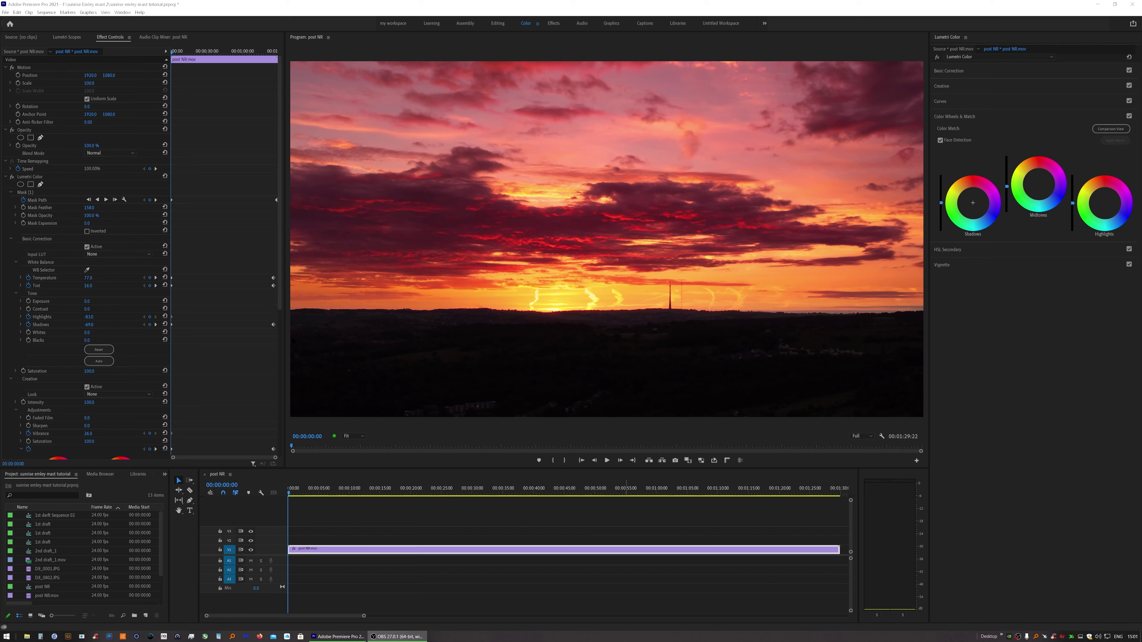
# Step: Rename the masked Lumetri Color effect as sky
pyautogui.click(27, 177)
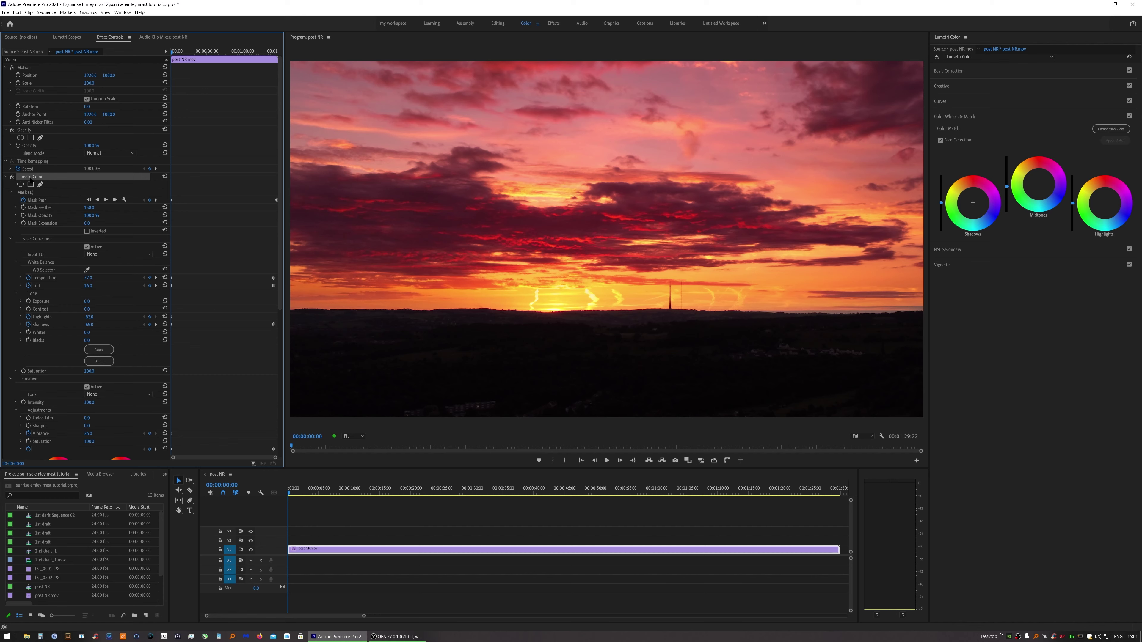
pyautogui.rightClick(31, 176)
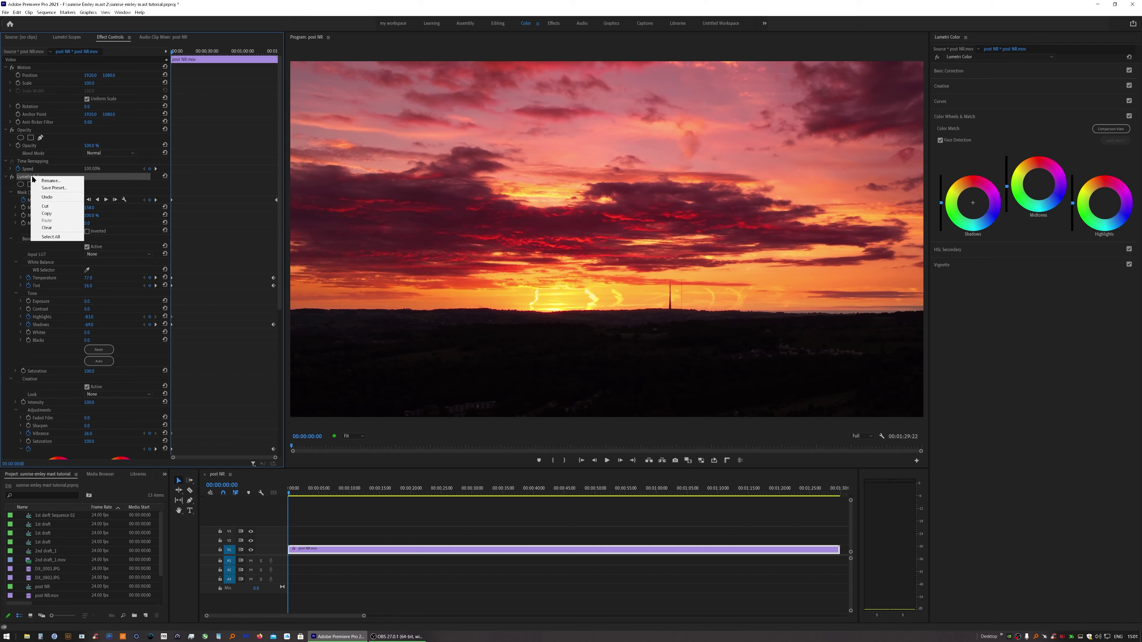
pyautogui.click(49, 180)
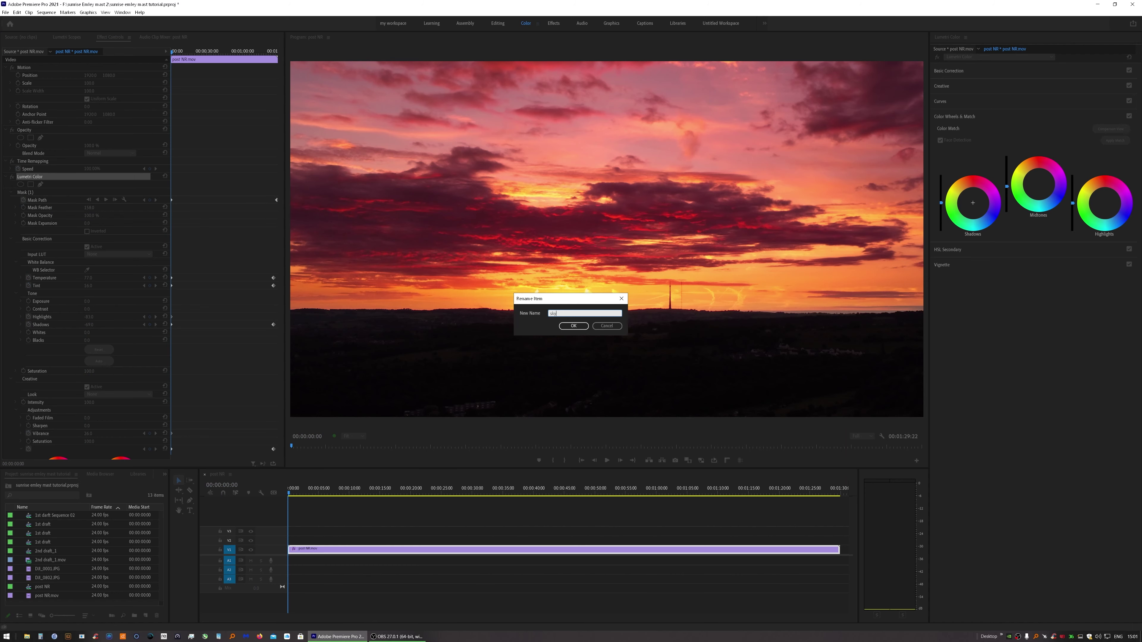
pyautogui.press('Return')
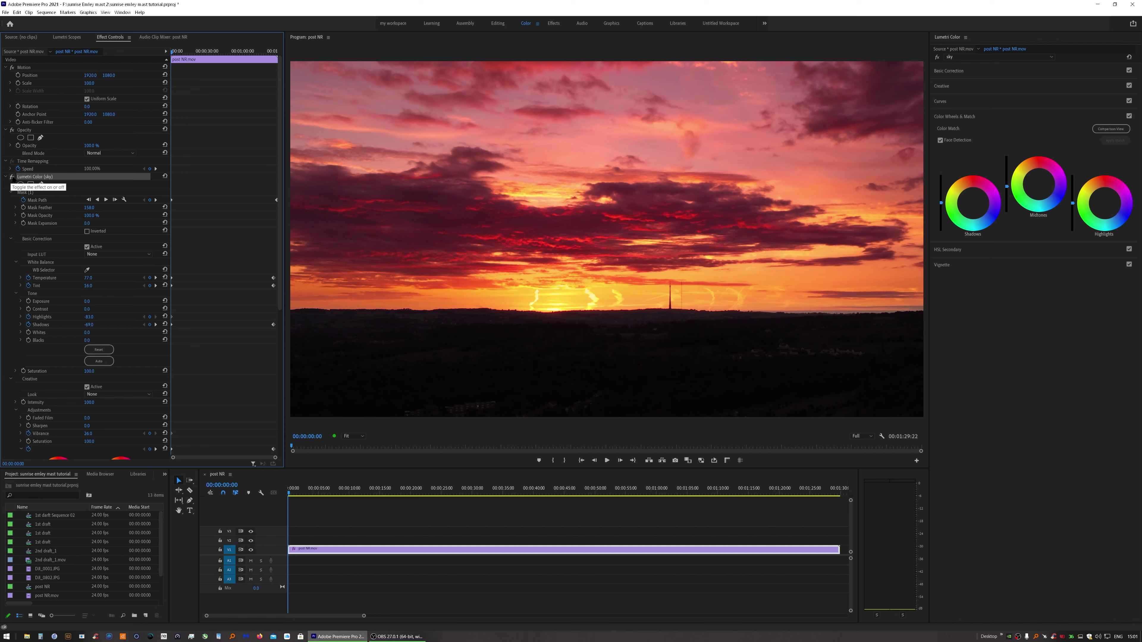
# Step: Copy the sky Lumetri Color effect, collapse it and paste a duplicate onto the same clip
pyautogui.rightClick(27, 176)
pyautogui.click(46, 214)
pyautogui.click(5, 177)
pyautogui.click(5, 176)
pyautogui.click(5, 177)
pyautogui.click(6, 177)
pyautogui.click(6, 177)
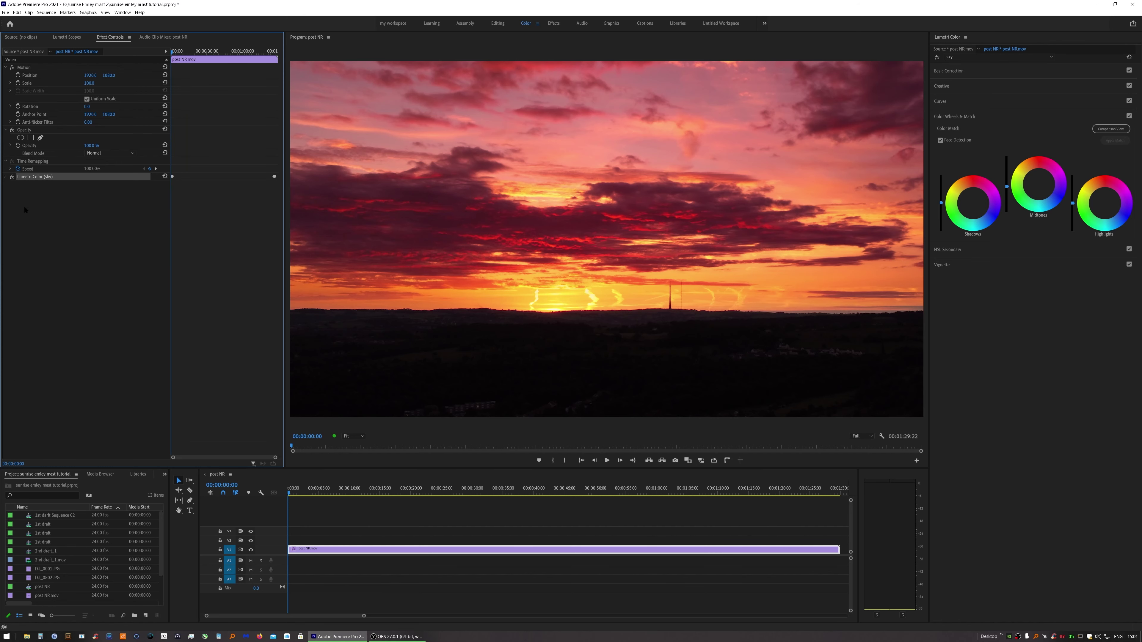
pyautogui.rightClick(42, 218)
pyautogui.click(57, 261)
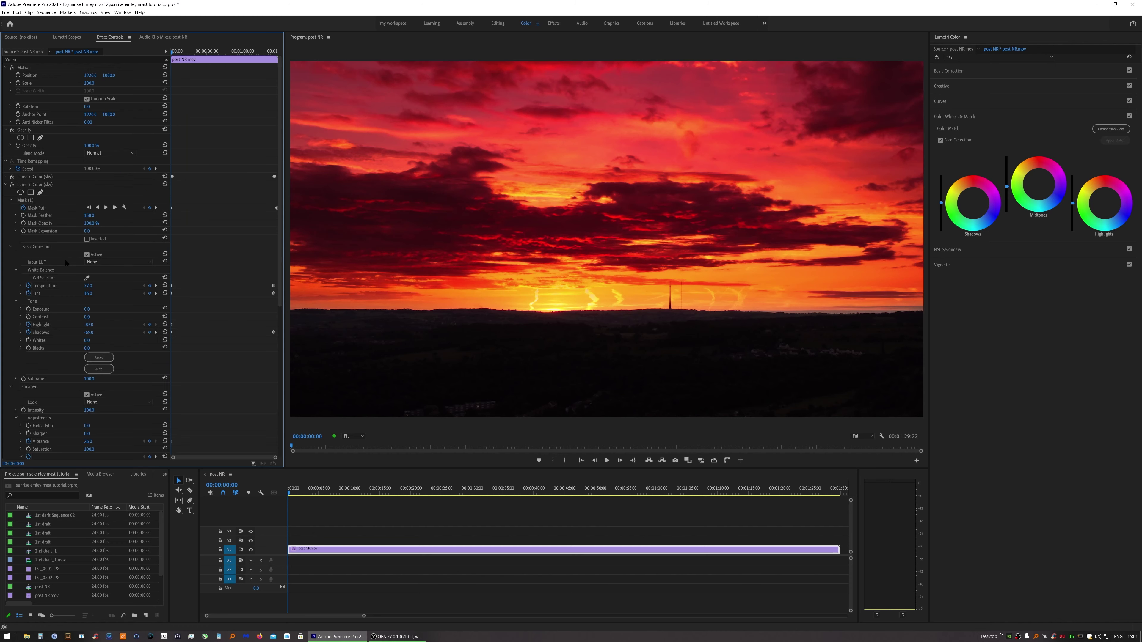
# Step: Rename the duplicated Lumetri Color effect as ground
pyautogui.click(5, 184)
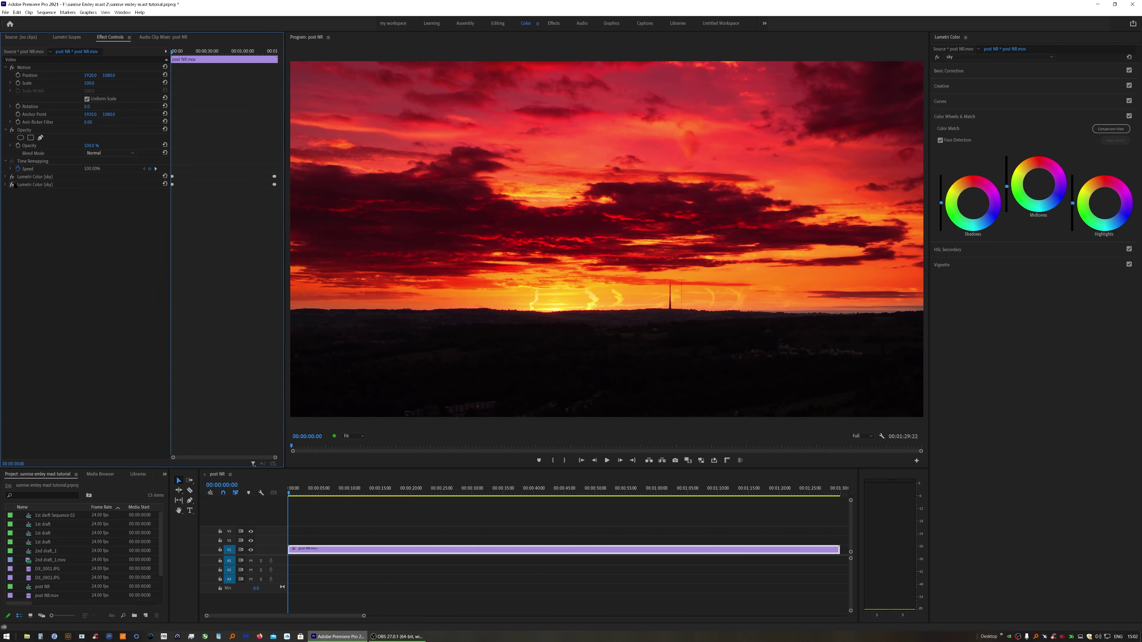
pyautogui.rightClick(38, 185)
pyautogui.click(81, 189)
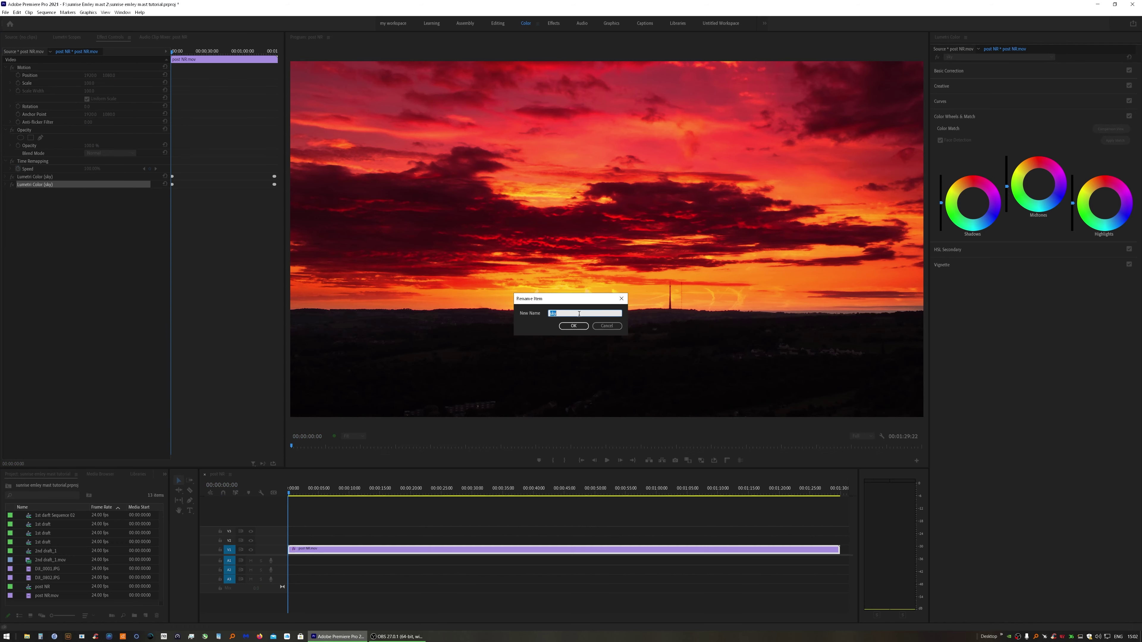
pyautogui.write('ground')
pyautogui.press('Return')
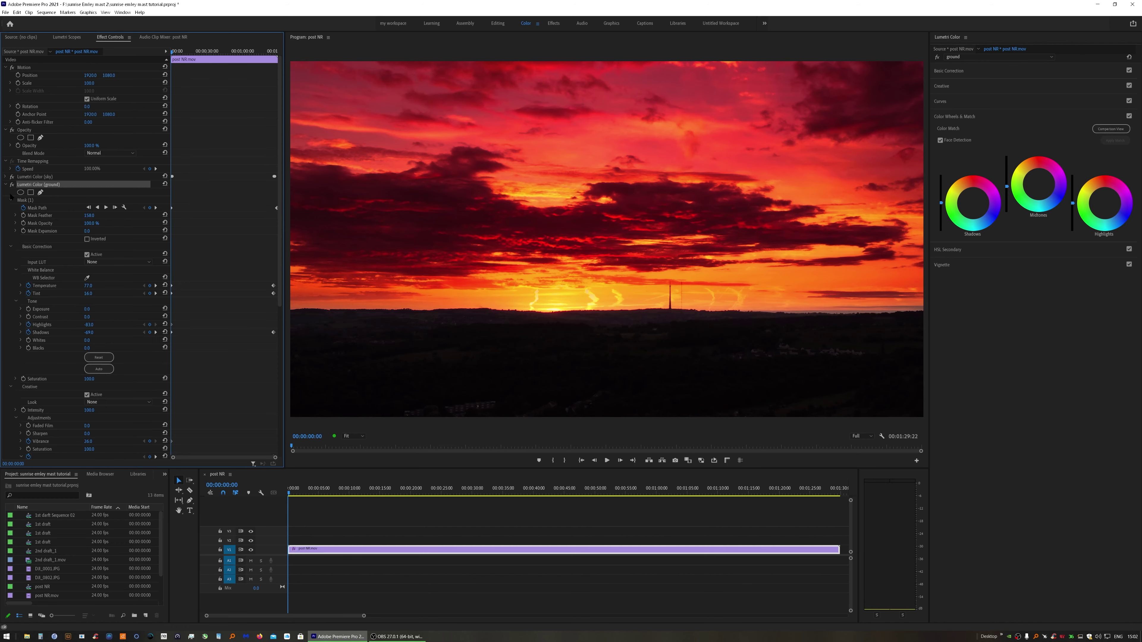
# Step: Invert the ground effect's mask and lower its edge to just below the horizon on the first frame
pyautogui.click(25, 200)
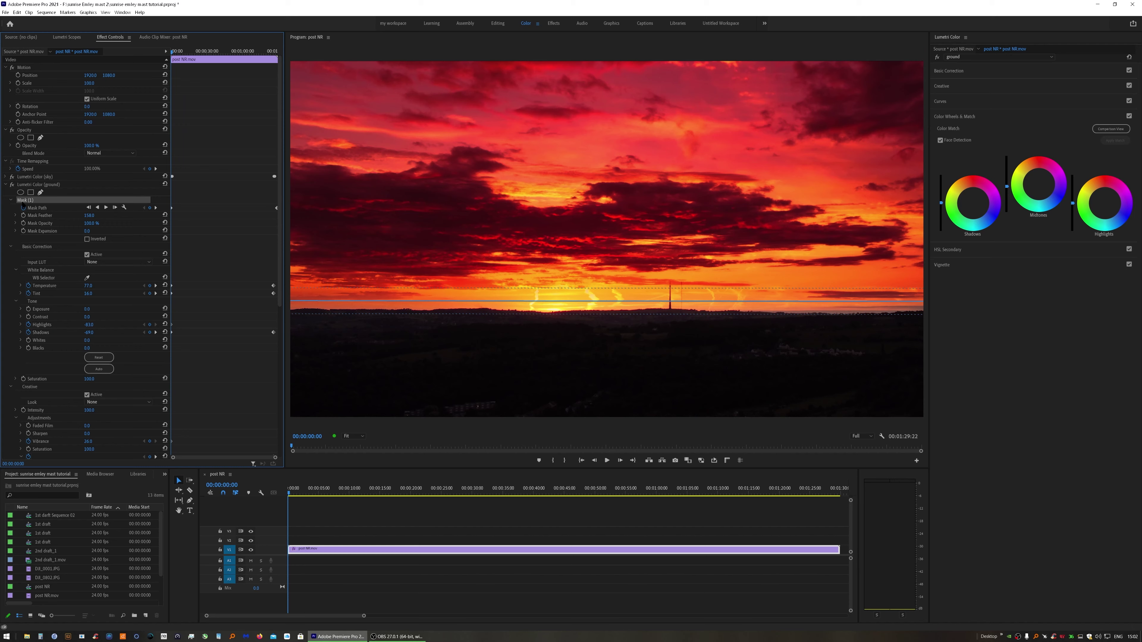
pyautogui.click(87, 239)
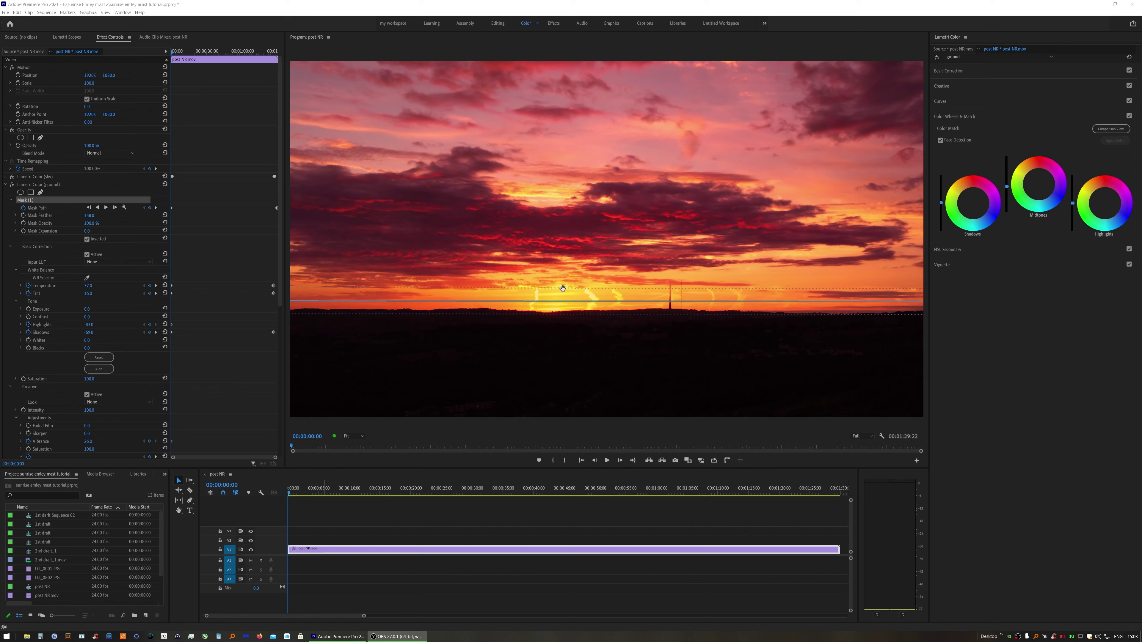
pyautogui.click(575, 188)
pyautogui.moveTo(574, 187); pyautogui.dragTo(574, 209)
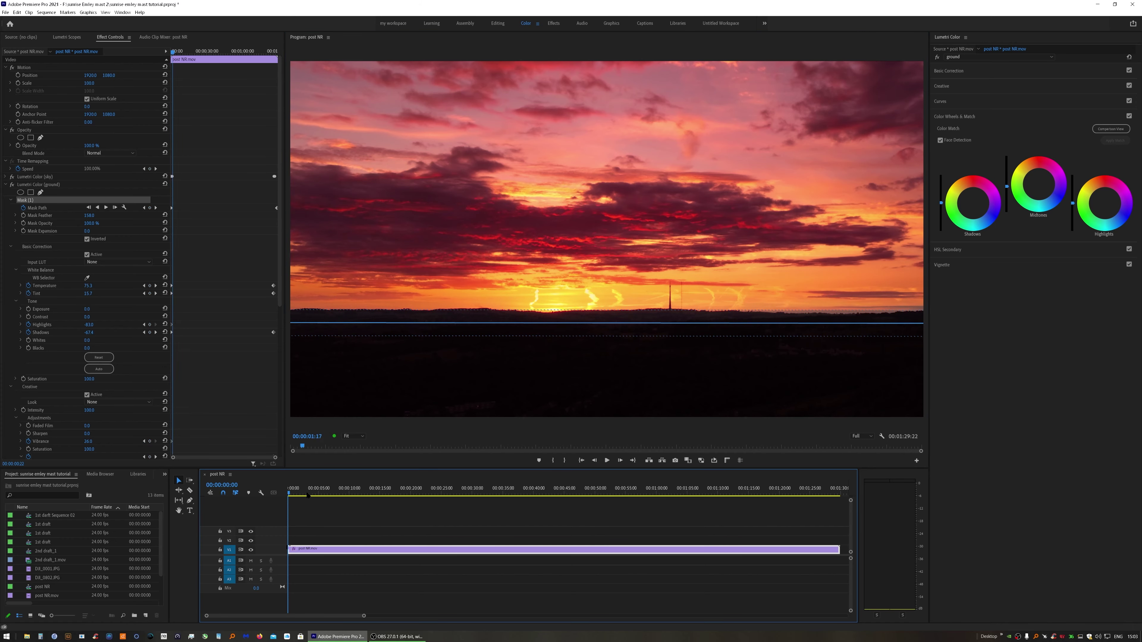
# Step: On the clip's last frame, lower the ground mask to just below the horizon and scrub back to check how it follows the landscape
pyautogui.moveTo(296, 491); pyautogui.dragTo(845, 504)
pyautogui.click(610, 168)
pyautogui.moveTo(610, 168); pyautogui.dragTo(610, 187)
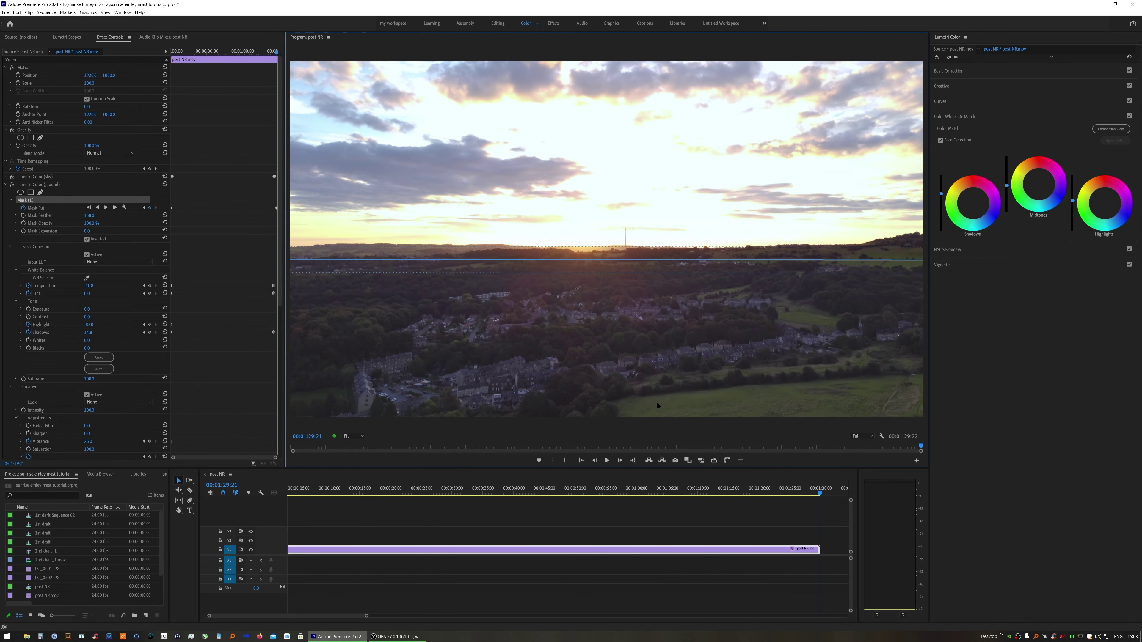
pyautogui.moveTo(562, 505); pyautogui.dragTo(290, 504)
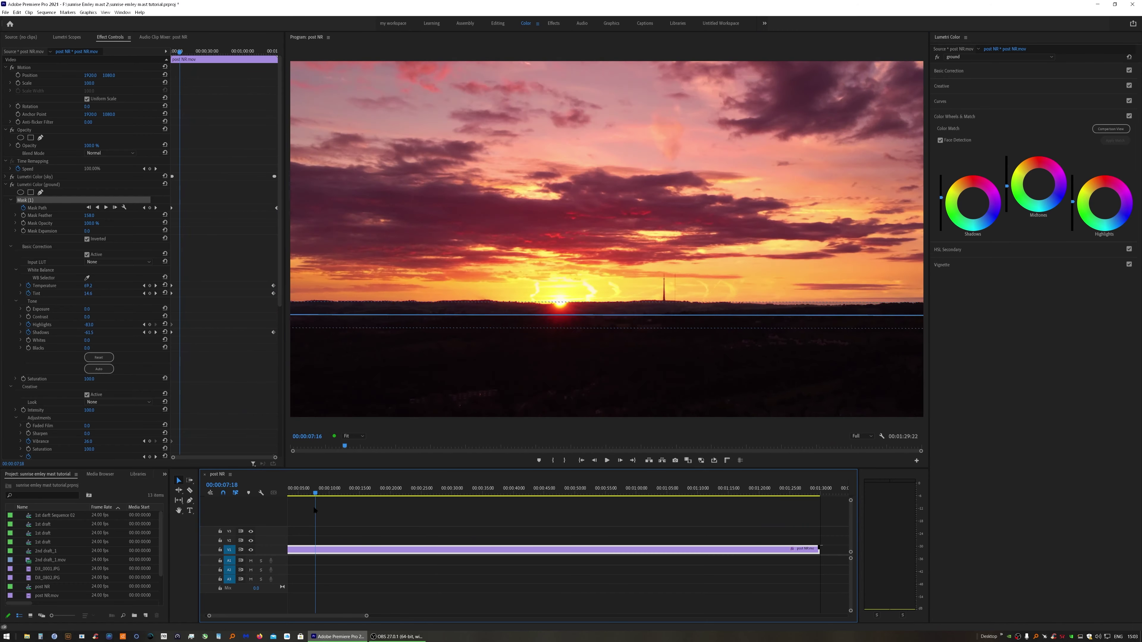
pyautogui.rightClick(257, 503)
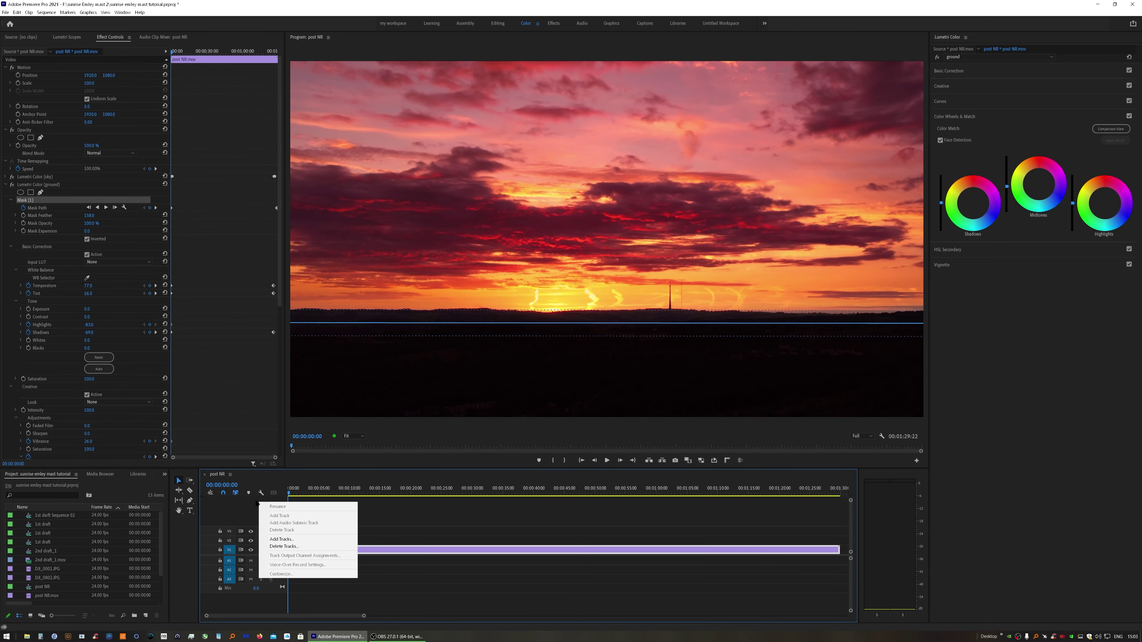
pyautogui.moveTo(410, 495); pyautogui.dragTo(400, 494)
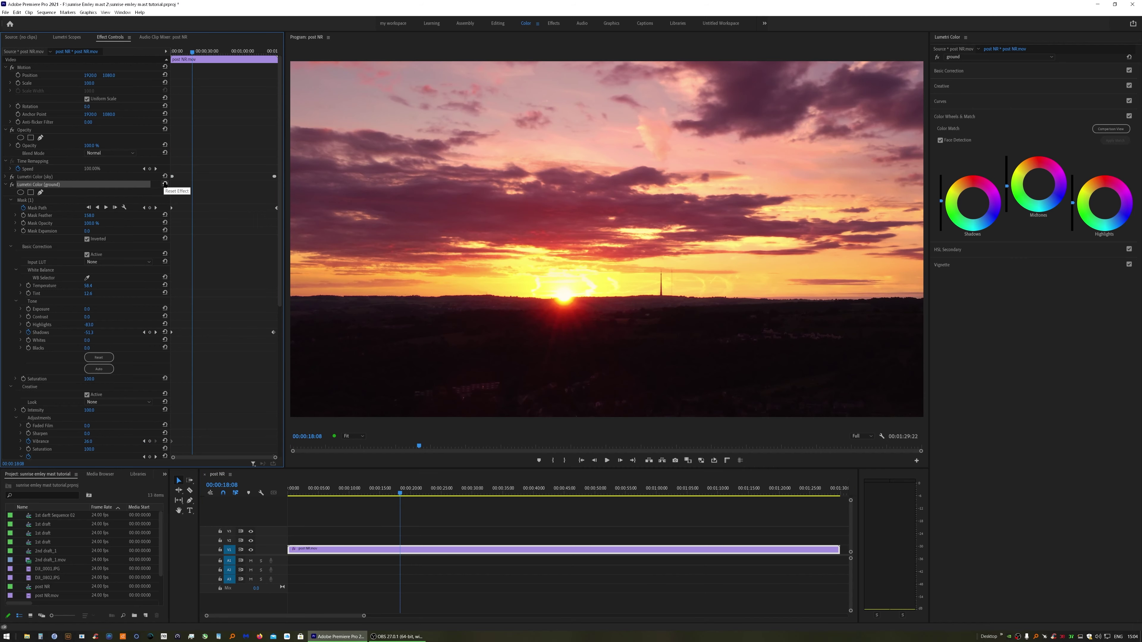
# Step: Reset the ground effect's grading values and delete its copied Shadows and Vibrance keyframes
pyautogui.click(165, 184)
pyautogui.click(26, 200)
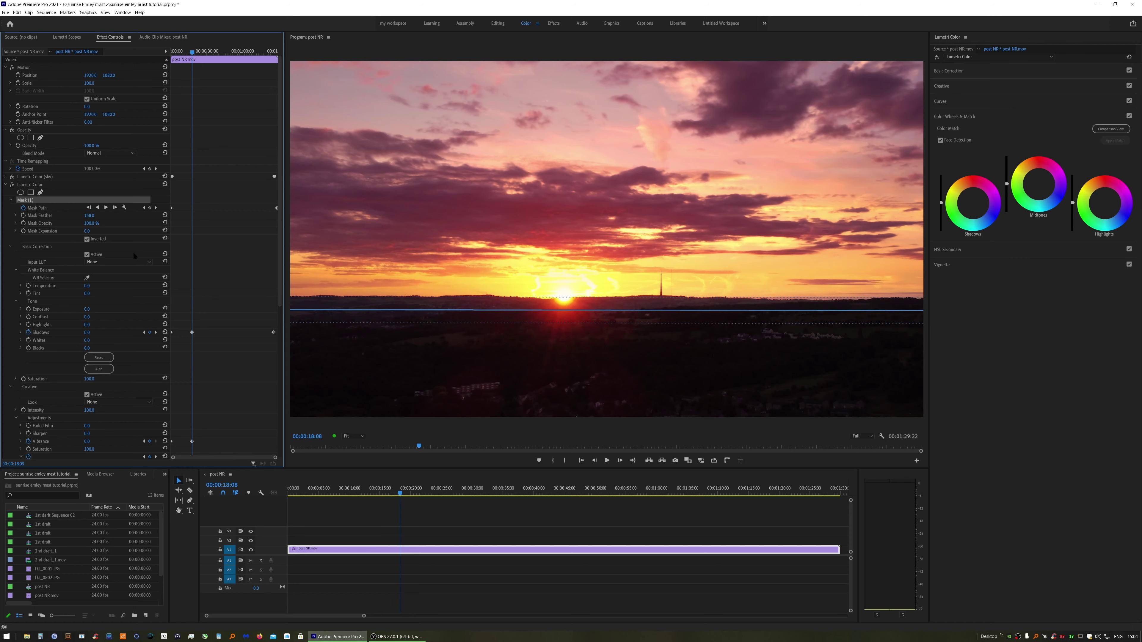
pyautogui.click(23, 332)
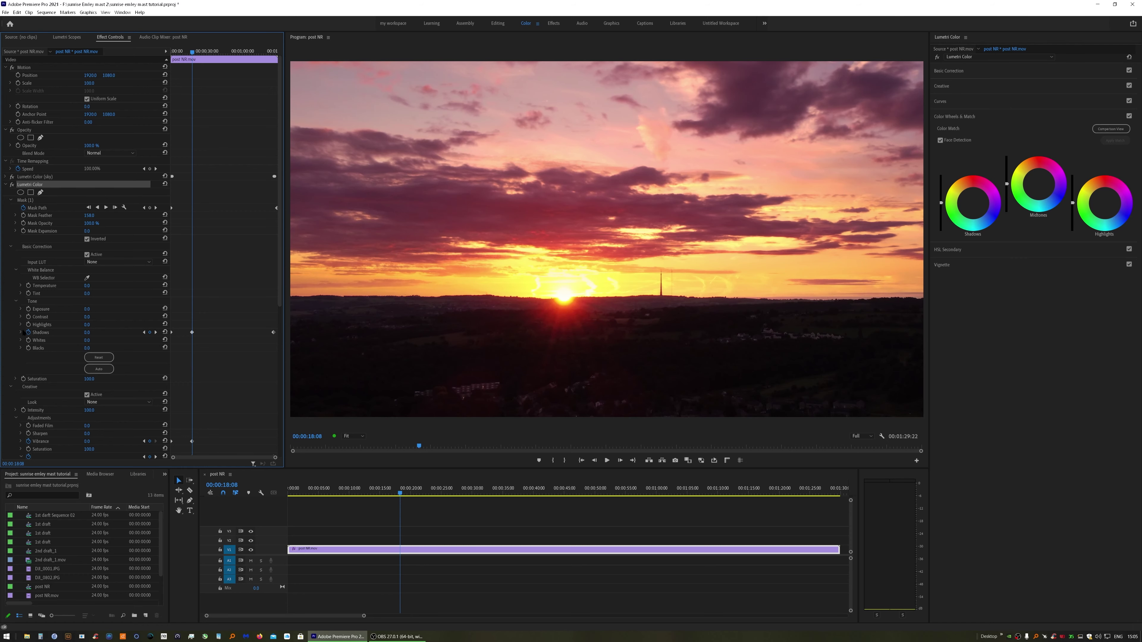
pyautogui.click(28, 332)
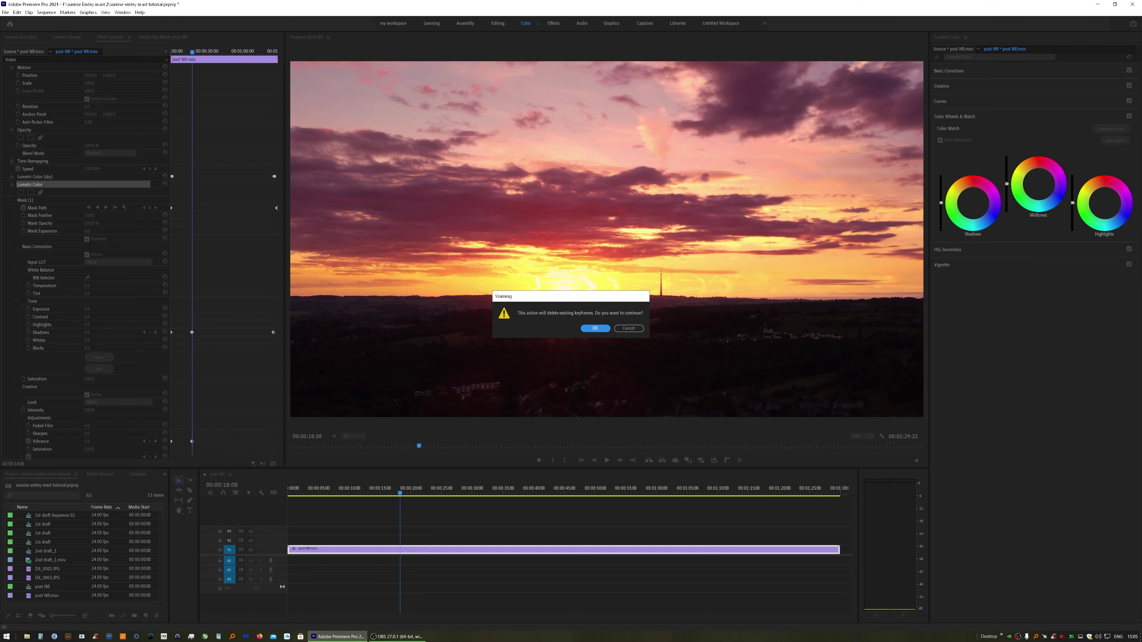
pyautogui.click(587, 328)
pyautogui.click(28, 441)
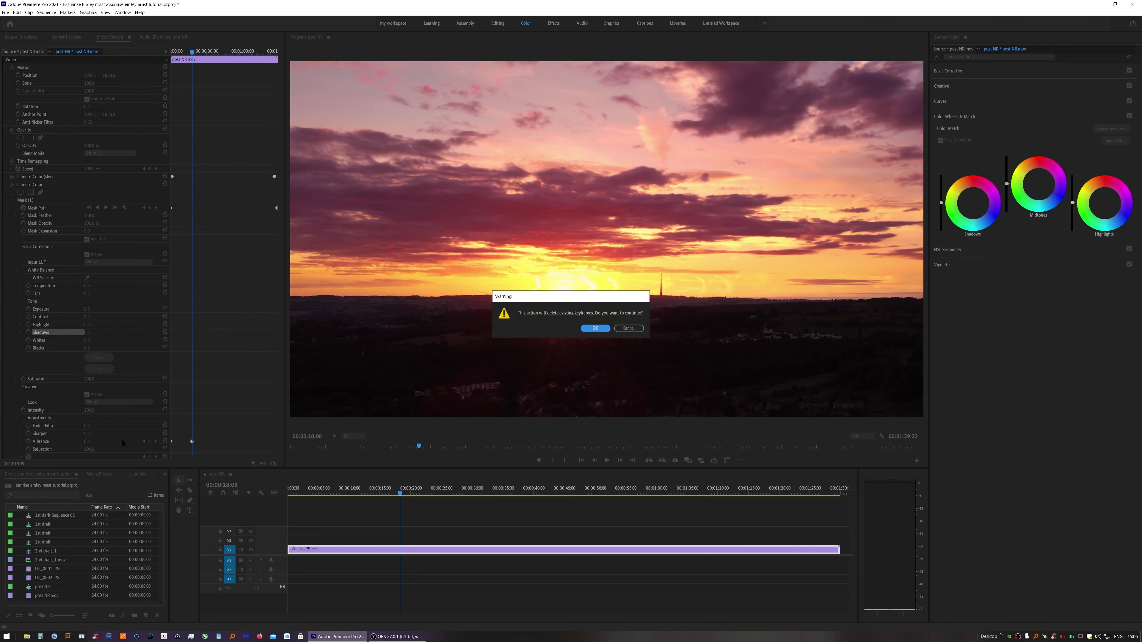
pyautogui.click(593, 329)
pyautogui.scroll(-2, 58, 429)
pyautogui.scroll(-3, 57, 429)
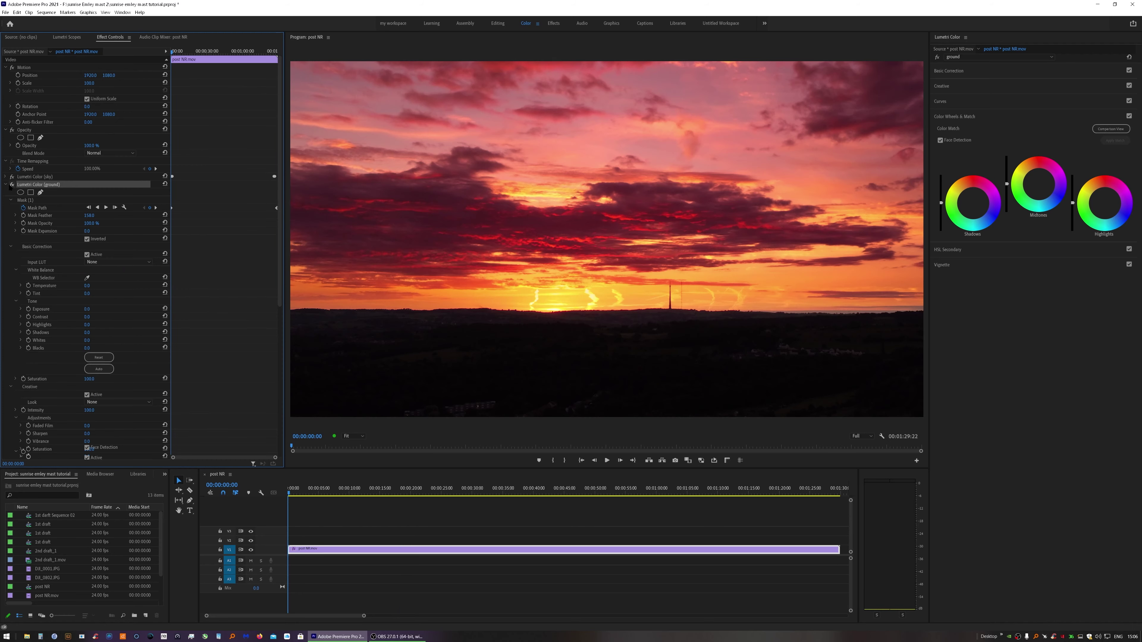
# Step: Switch the ground effect off and on at the first frame and at 00:01:25:18 to compare the picture
pyautogui.click(11, 184)
pyautogui.click(12, 185)
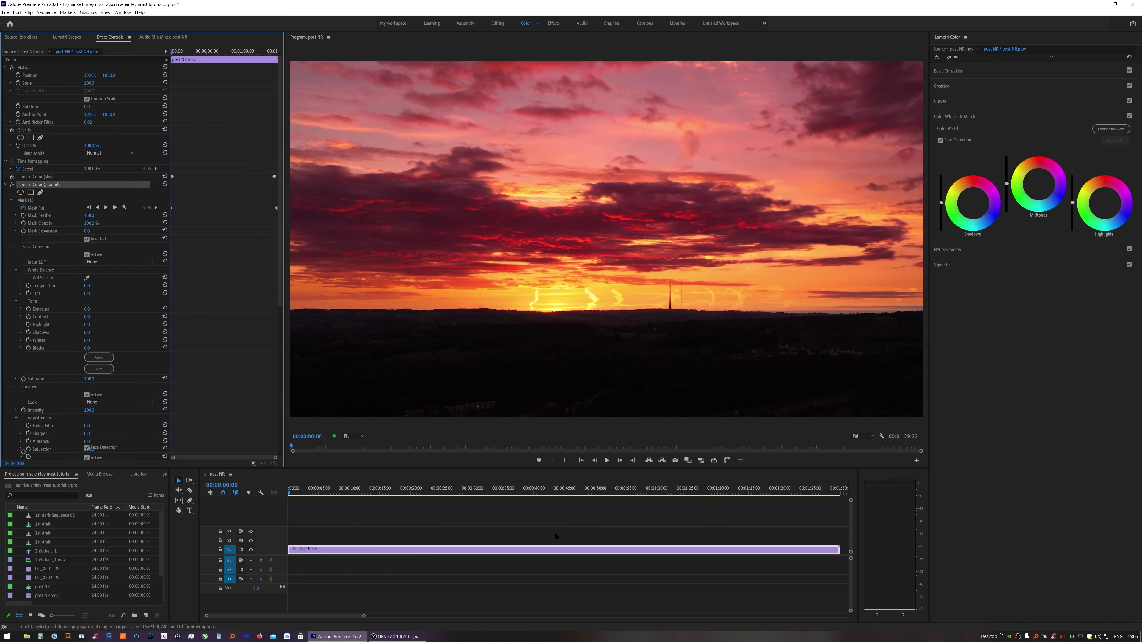
pyautogui.click(814, 491)
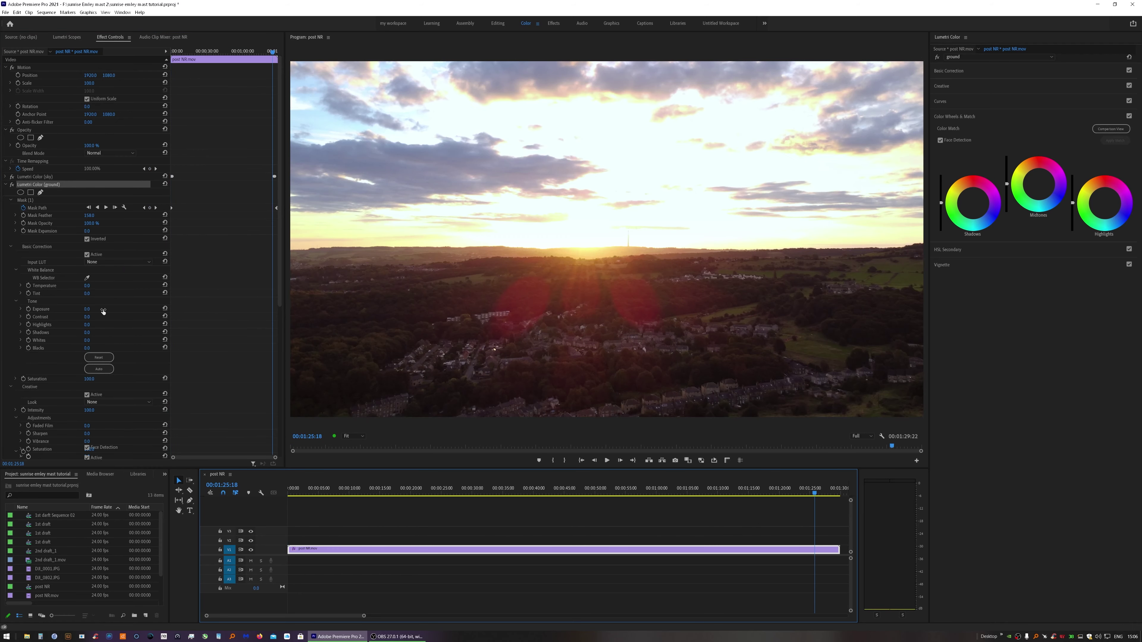
pyautogui.click(11, 184)
pyautogui.click(11, 184)
pyautogui.click(12, 184)
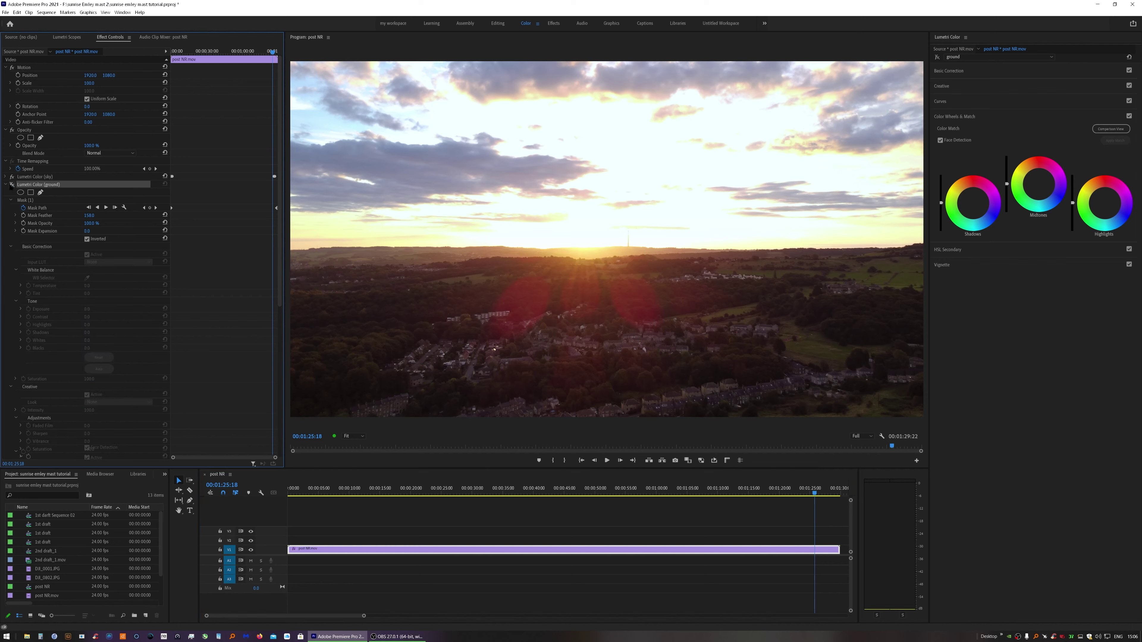
pyautogui.click(12, 184)
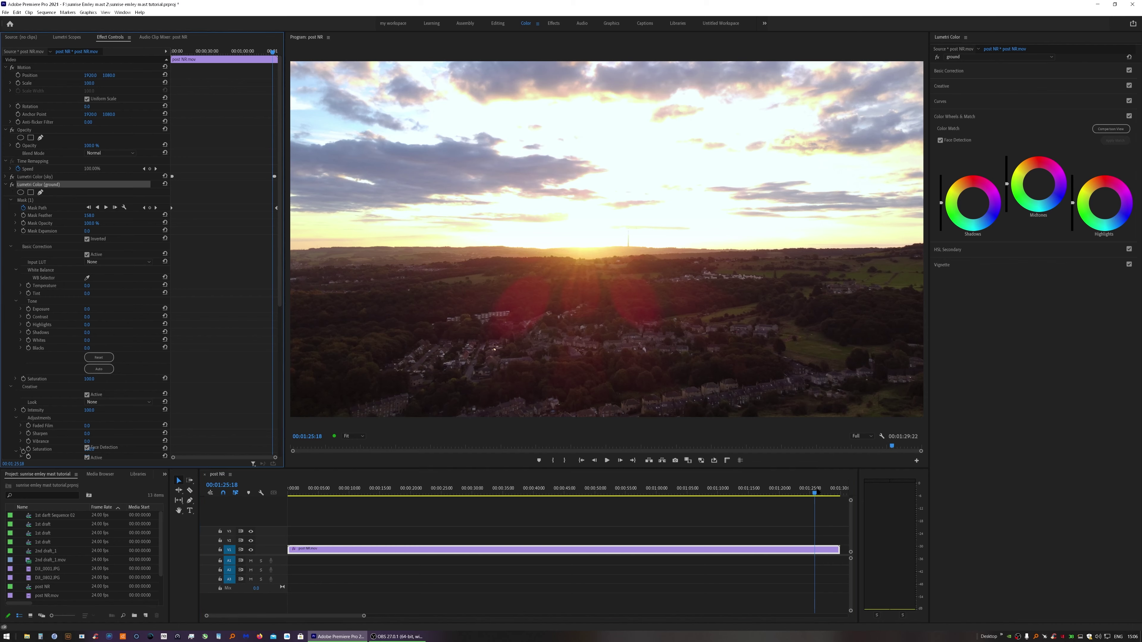
# Step: On the first frame, enable keyframing for the ground effect's Temperature and Tint, setting them to -208 and 30
pyautogui.click(258, 549)
pyautogui.press('Home')
pyautogui.moveTo(258, 550); pyautogui.dragTo(960, 543)
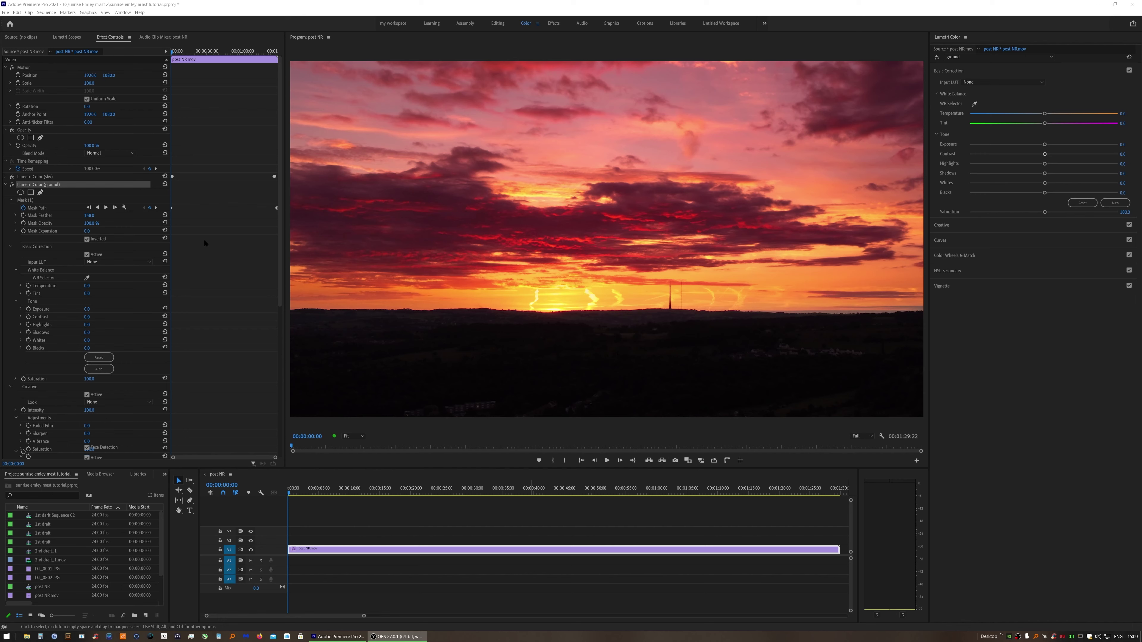
pyautogui.click(29, 286)
pyautogui.click(28, 293)
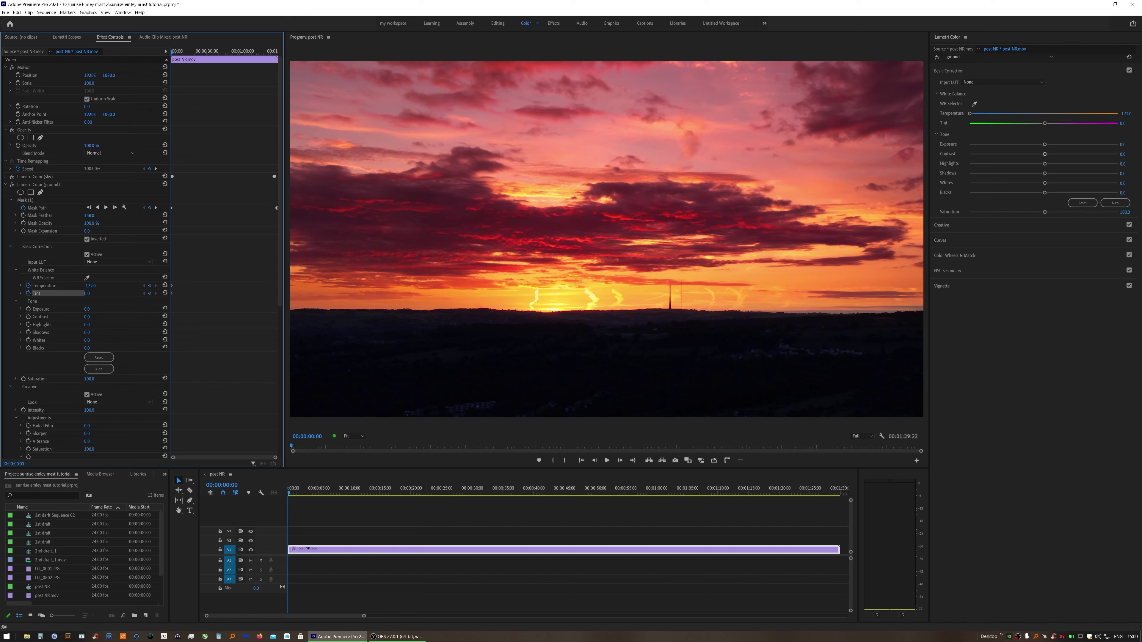
pyautogui.moveTo(93, 285); pyautogui.dragTo(95, 285)
pyautogui.moveTo(89, 293); pyautogui.dragTo(84, 294)
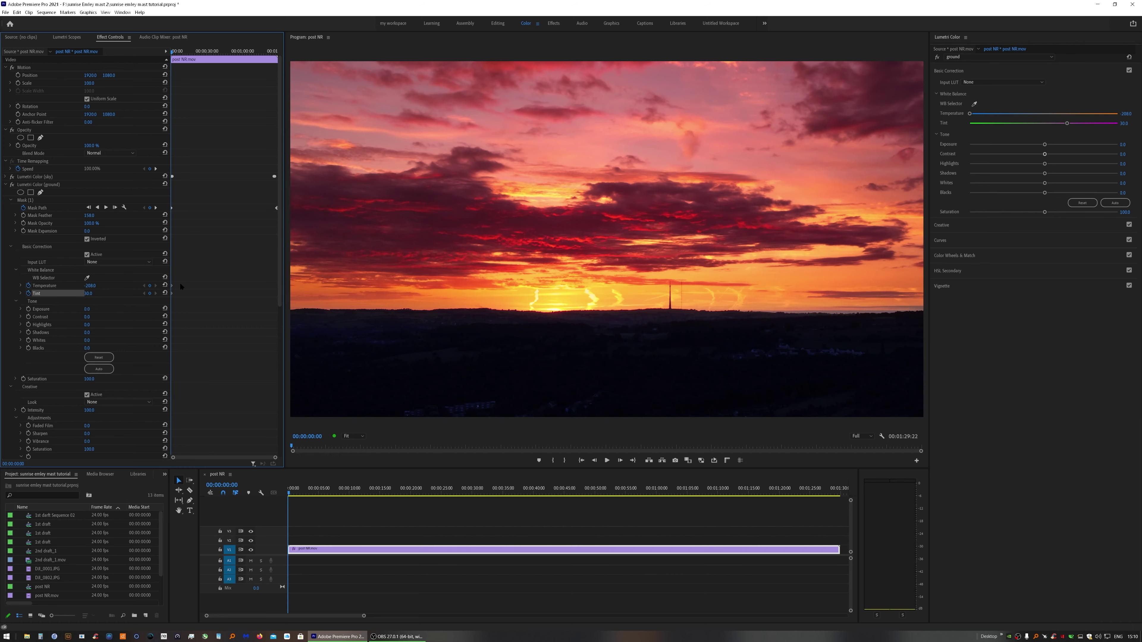
pyautogui.click(477, 490)
pyautogui.click(94, 287)
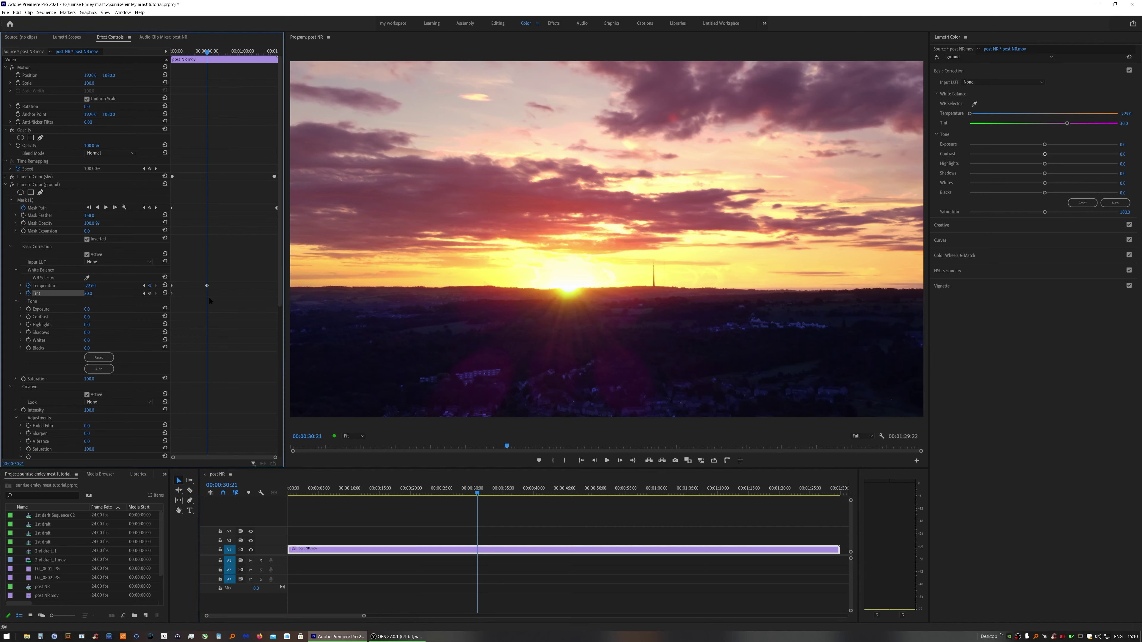
pyautogui.hotkey('ctrl', 'z')
# Step: At 00:01:28:05, set the ground effect's Temperature to 43 and Tint to -9
pyautogui.click(829, 493)
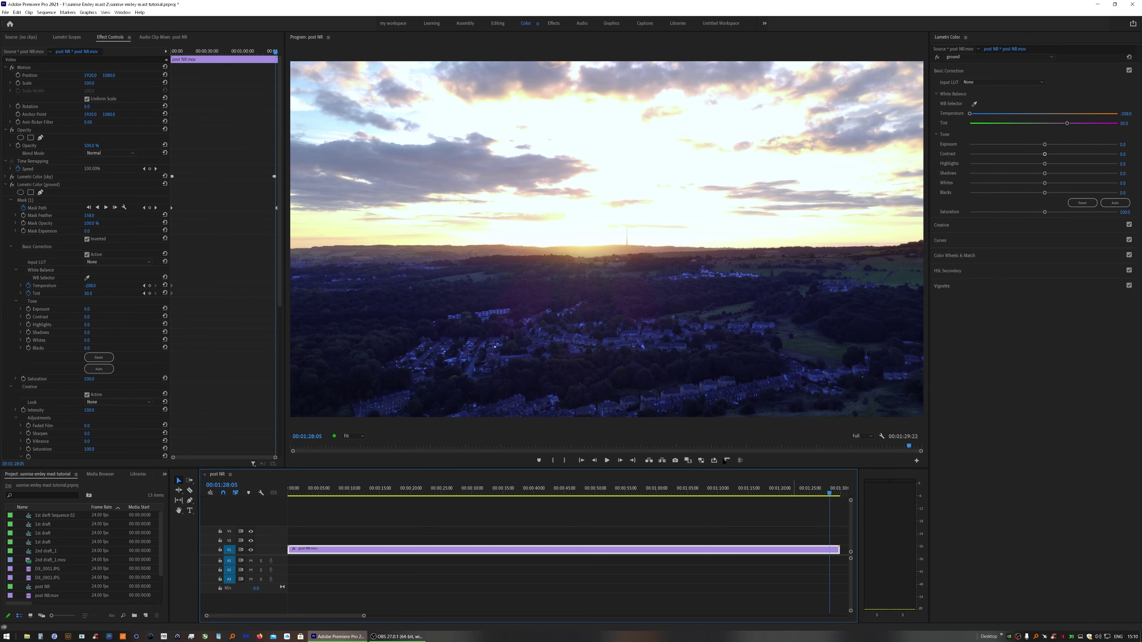
pyautogui.click(88, 287)
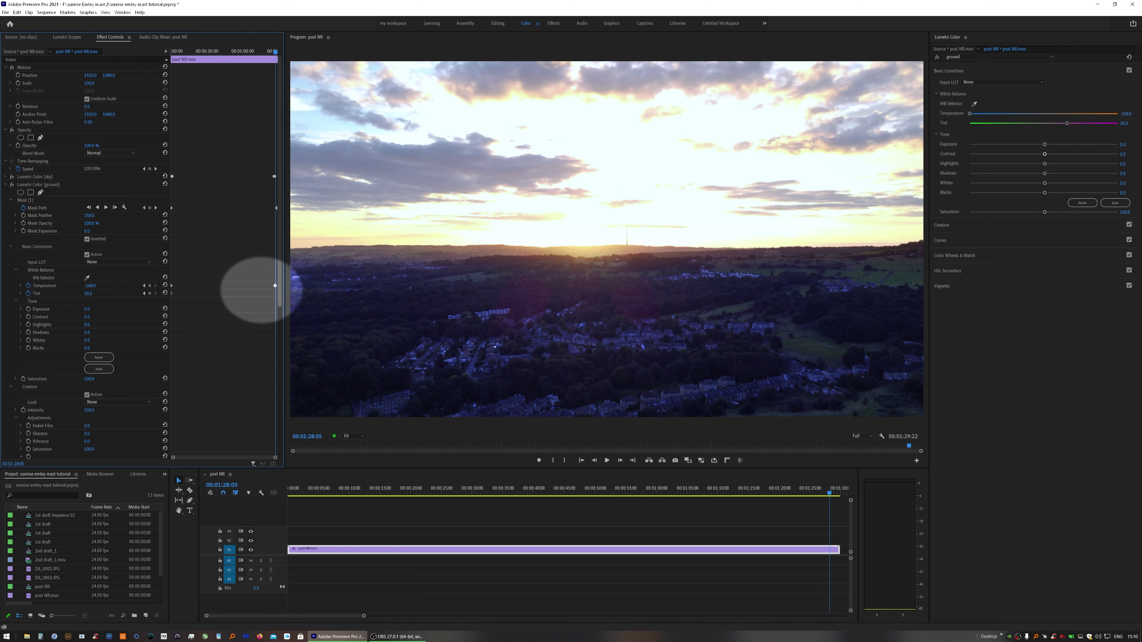
pyautogui.moveTo(88, 286); pyautogui.dragTo(92, 286)
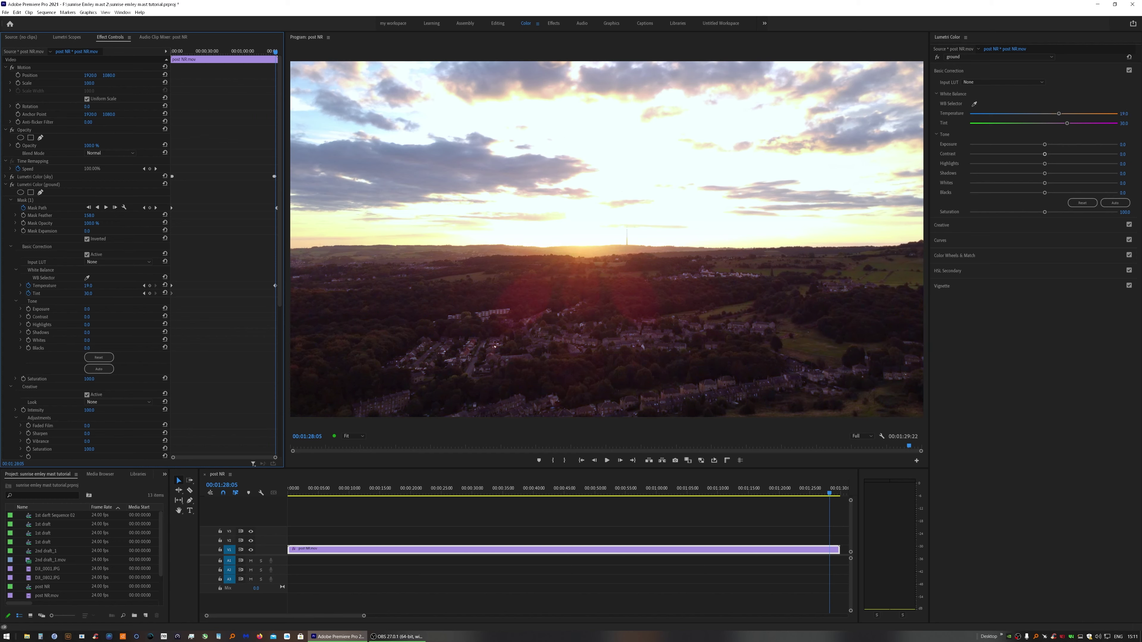
pyautogui.moveTo(91, 286); pyautogui.dragTo(94, 287)
pyautogui.moveTo(88, 294)
pyautogui.mouseDown()
pyautogui.moveTo(45, 294)
pyautogui.moveTo(94, 286)
pyautogui.mouseUp()
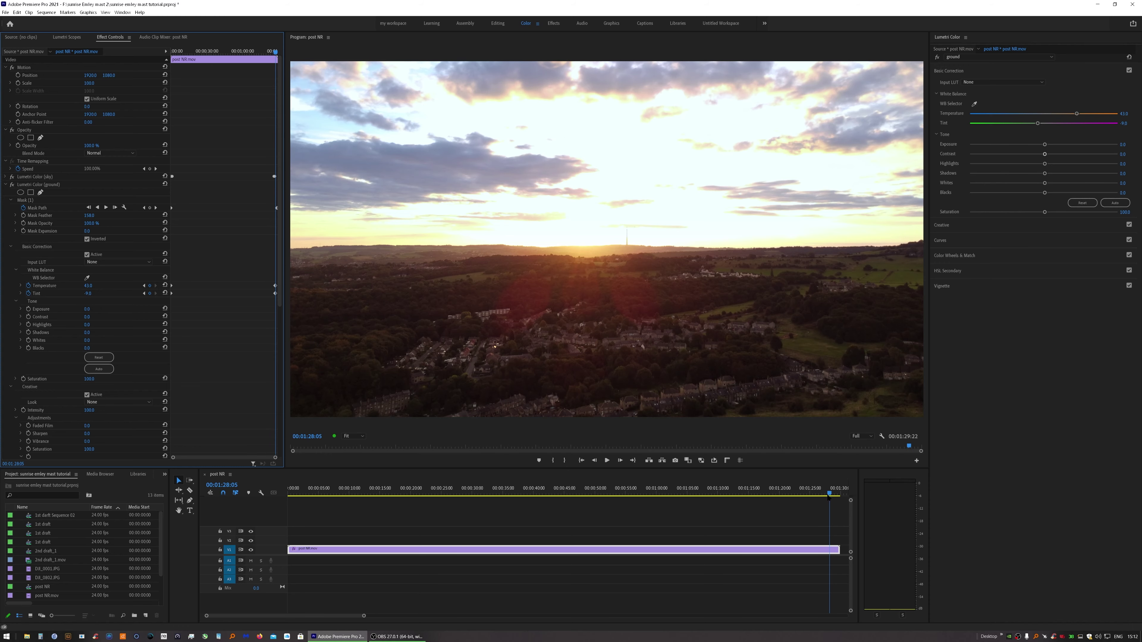
# Step: Return to the first frame and enable keyframing for the ground effect's Color Wheels
pyautogui.moveTo(830, 495); pyautogui.dragTo(286, 495)
pyautogui.scroll(-2, 26, 366)
pyautogui.scroll(-5, 26, 366)
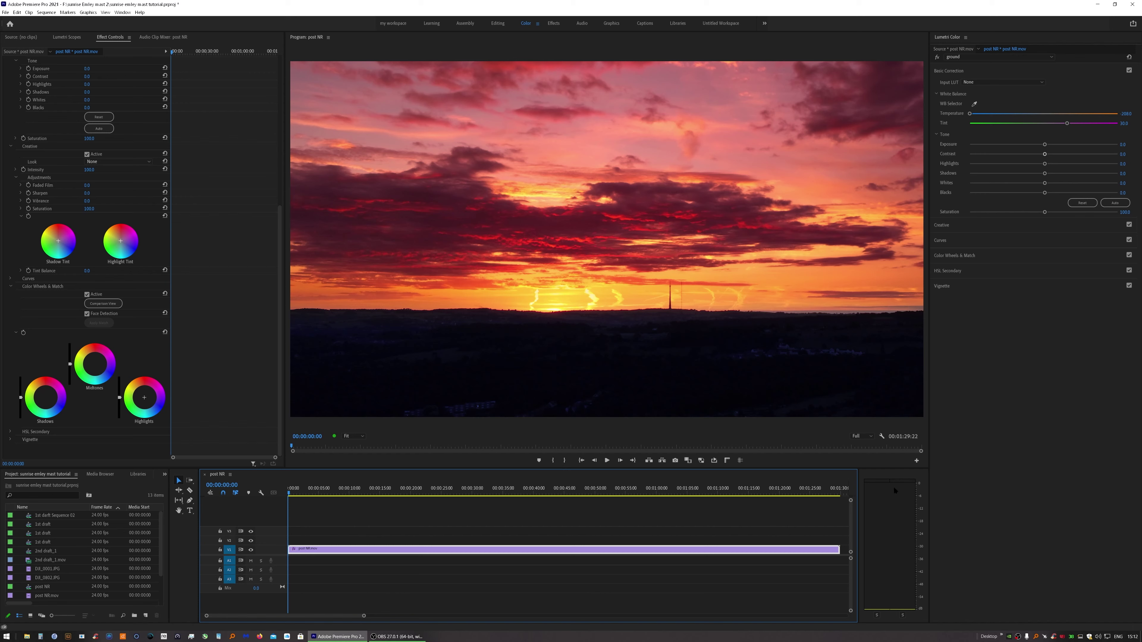
pyautogui.click(169, 336)
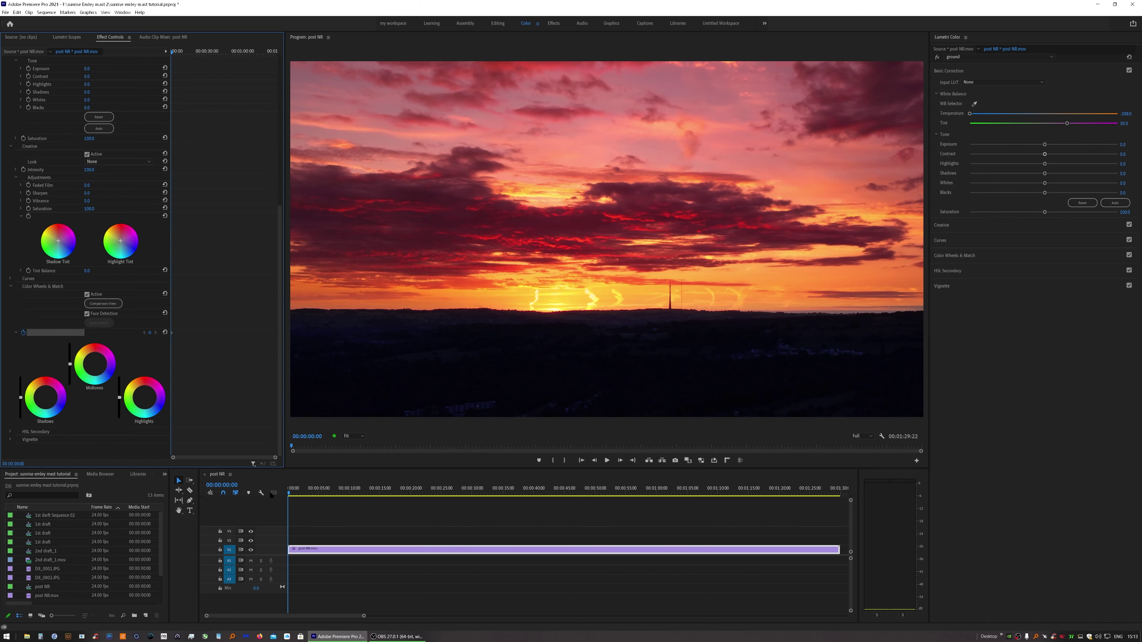
# Step: At 00:01:27:10, raise the shadows, midtones and highlights luminance slightly in the ground effect's keyframed Color Wheels
pyautogui.moveTo(289, 494); pyautogui.dragTo(824, 496)
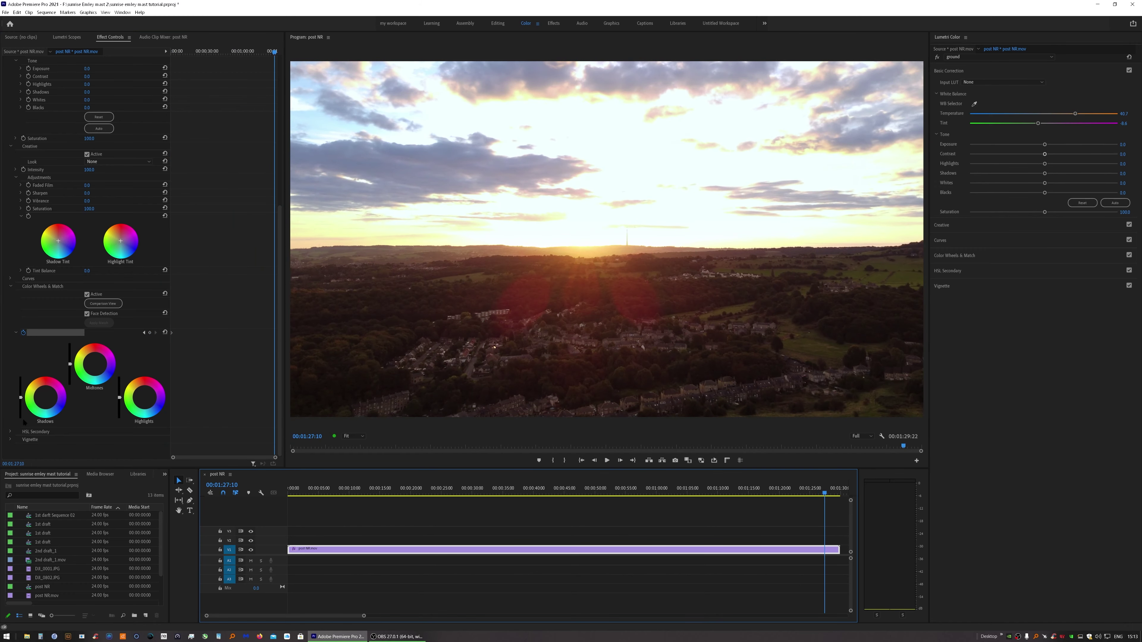
pyautogui.click(20, 398)
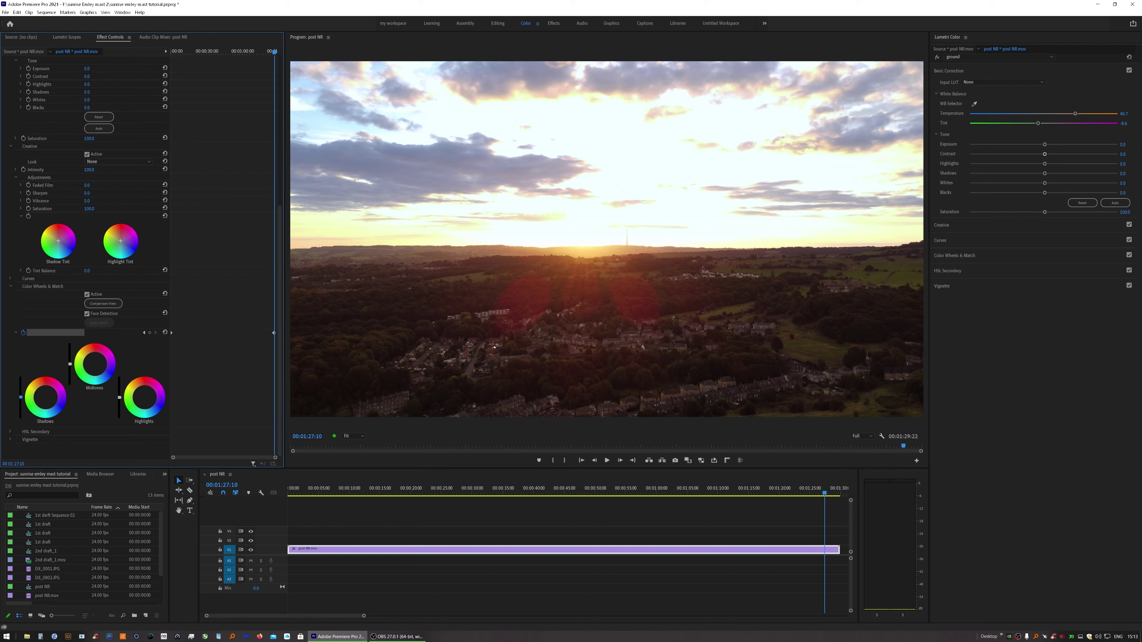
pyautogui.moveTo(20, 396); pyautogui.dragTo(20, 394)
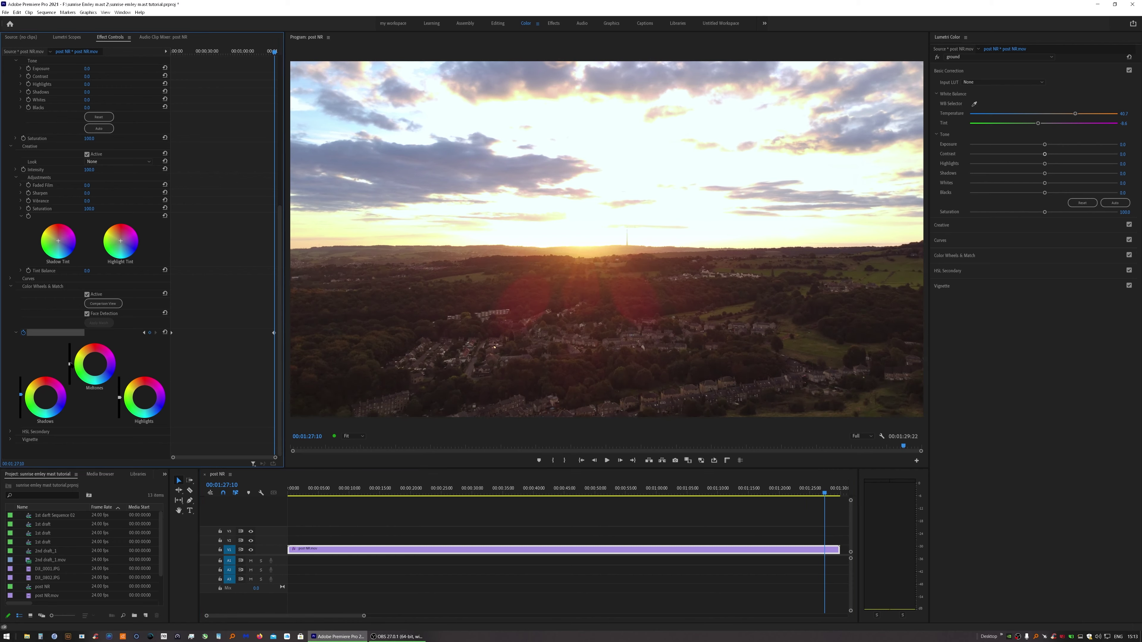
pyautogui.moveTo(69, 363); pyautogui.dragTo(69, 360)
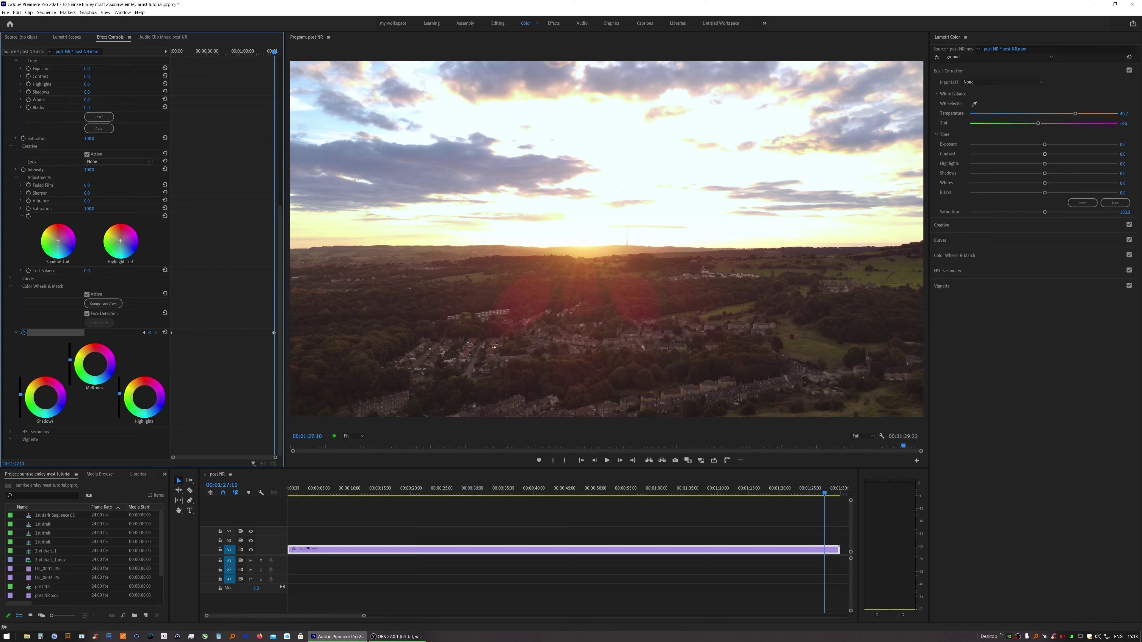
pyautogui.moveTo(119, 390)
pyautogui.mouseDown()
pyautogui.moveTo(119, 406)
pyautogui.moveTo(120, 387)
pyautogui.mouseUp()
# Step: Switch the ground effect off and on repeatedly at 00:01:27:10 to compare the brightened ground with the ungraded one
pyautogui.scroll(8, 98, 232)
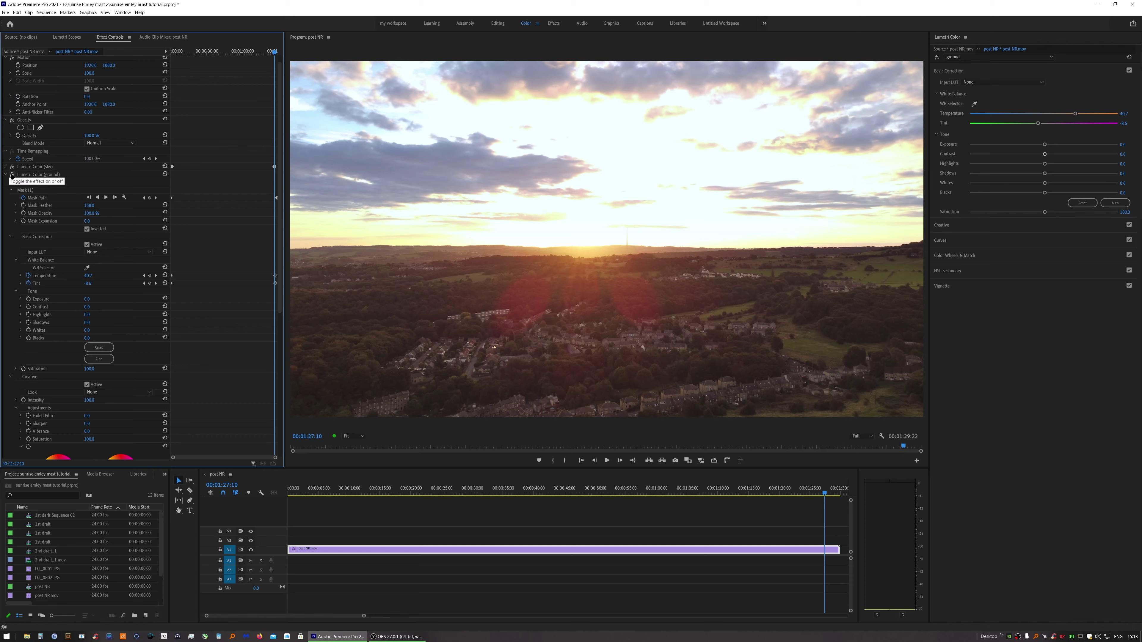
pyautogui.click(13, 174)
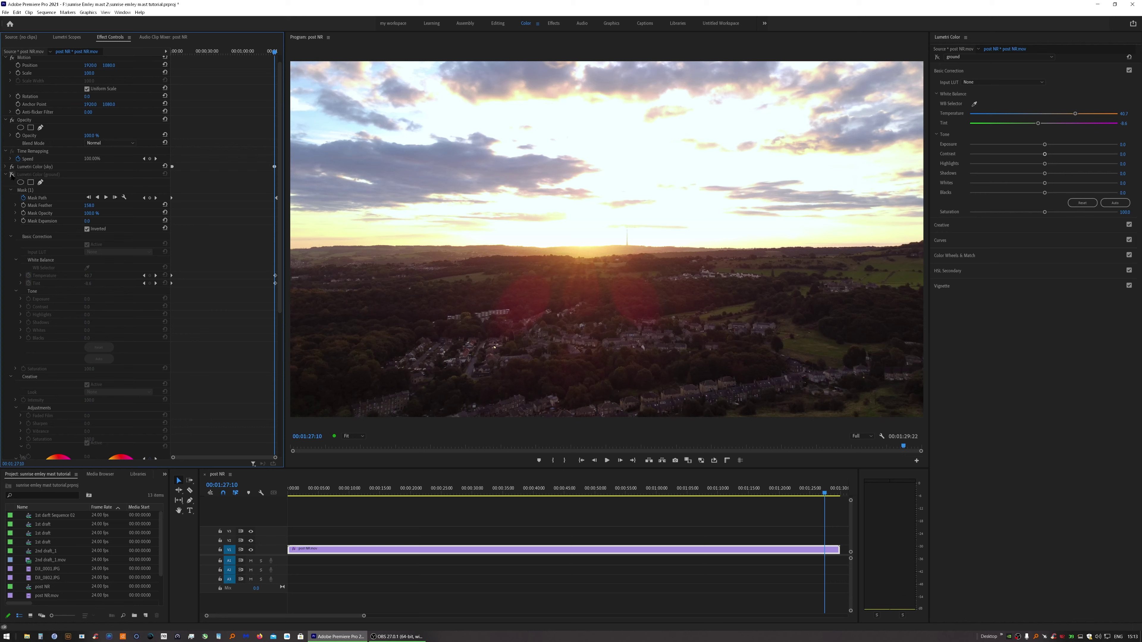
pyautogui.click(12, 175)
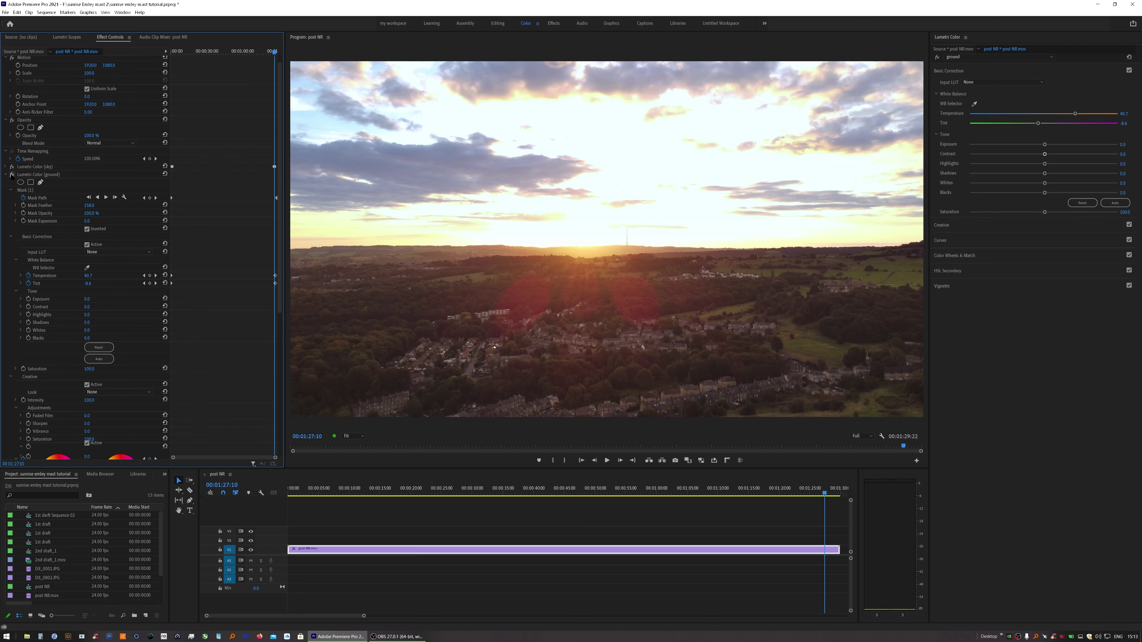
pyautogui.click(12, 175)
pyautogui.click(12, 174)
pyautogui.click(12, 174)
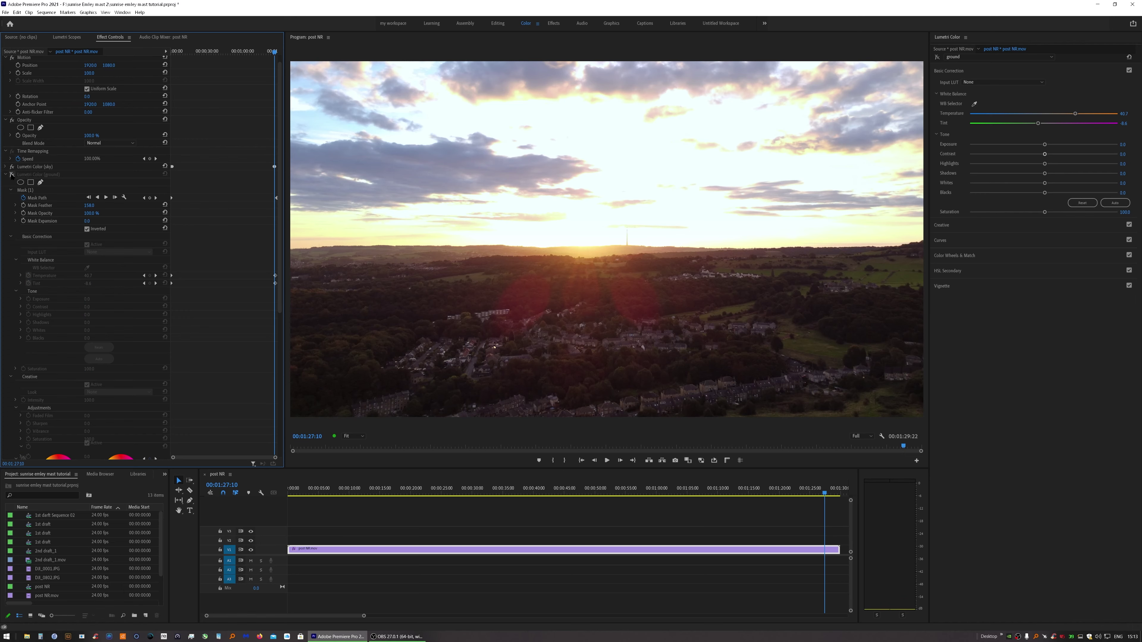
pyautogui.click(12, 174)
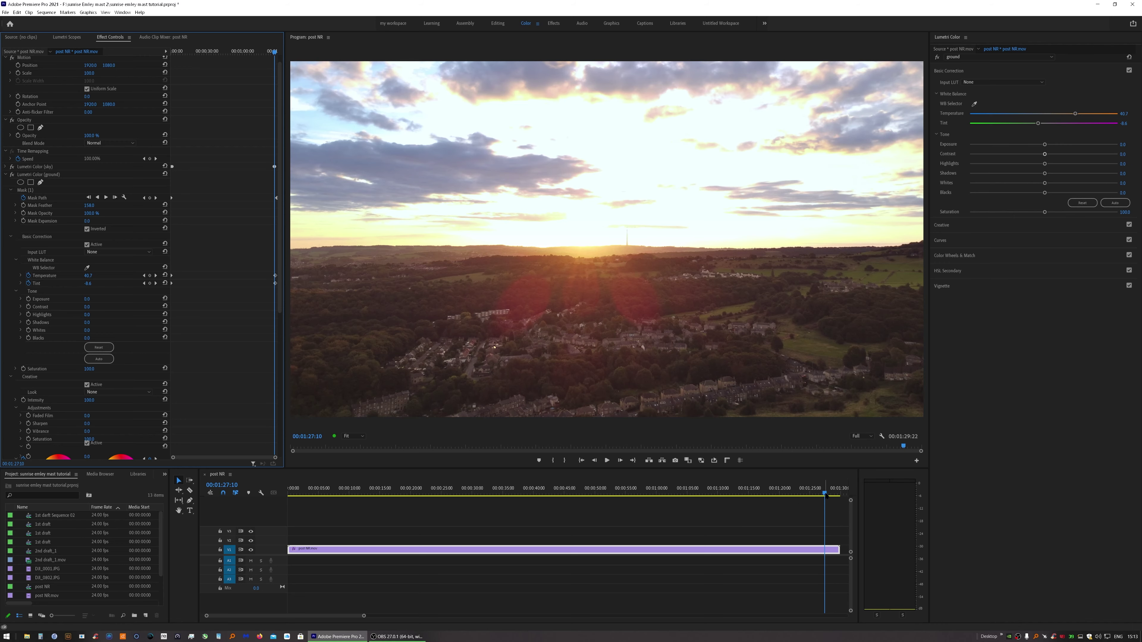
# Step: Return to the first frame and switch the ground effect off and on to compare the dark ground
pyautogui.moveTo(825, 486); pyautogui.dragTo(289, 476)
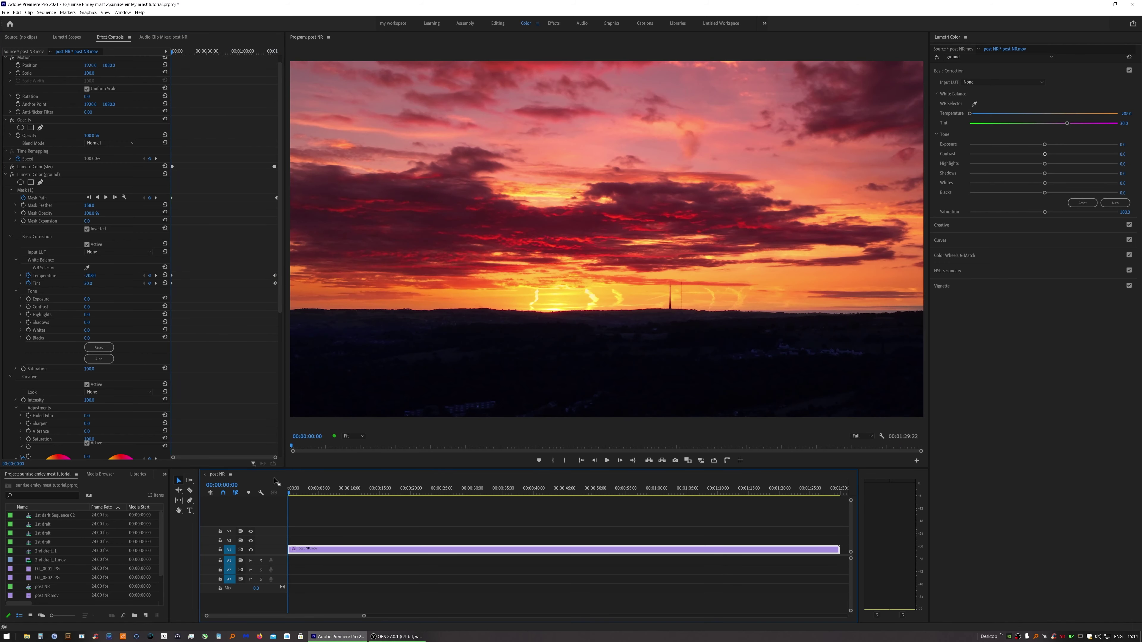
pyautogui.click(12, 174)
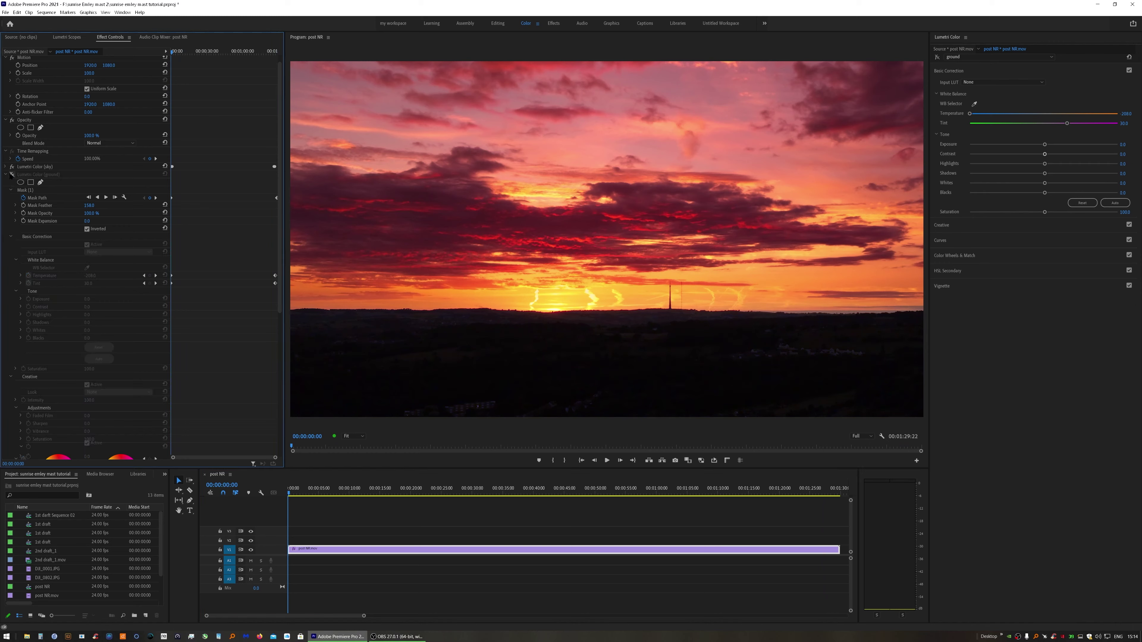
pyautogui.click(12, 175)
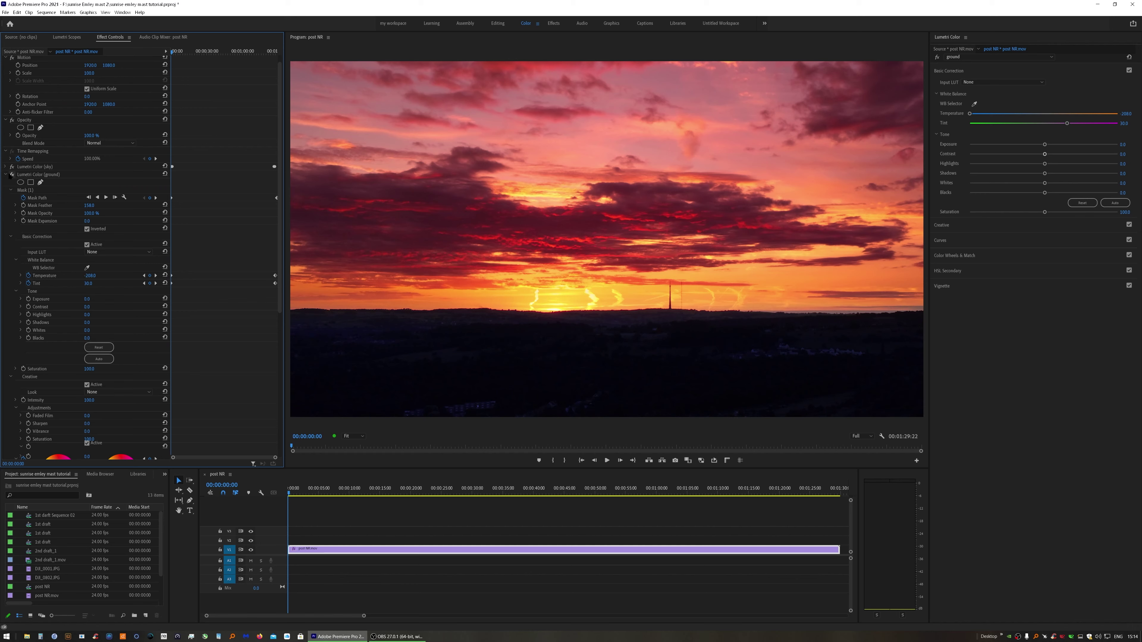
pyautogui.click(12, 174)
pyautogui.click(12, 174)
# Step: Check the ground at 00:01:28:08 and review the graded clip in playback towards its end
pyautogui.moveTo(289, 495); pyautogui.dragTo(831, 552)
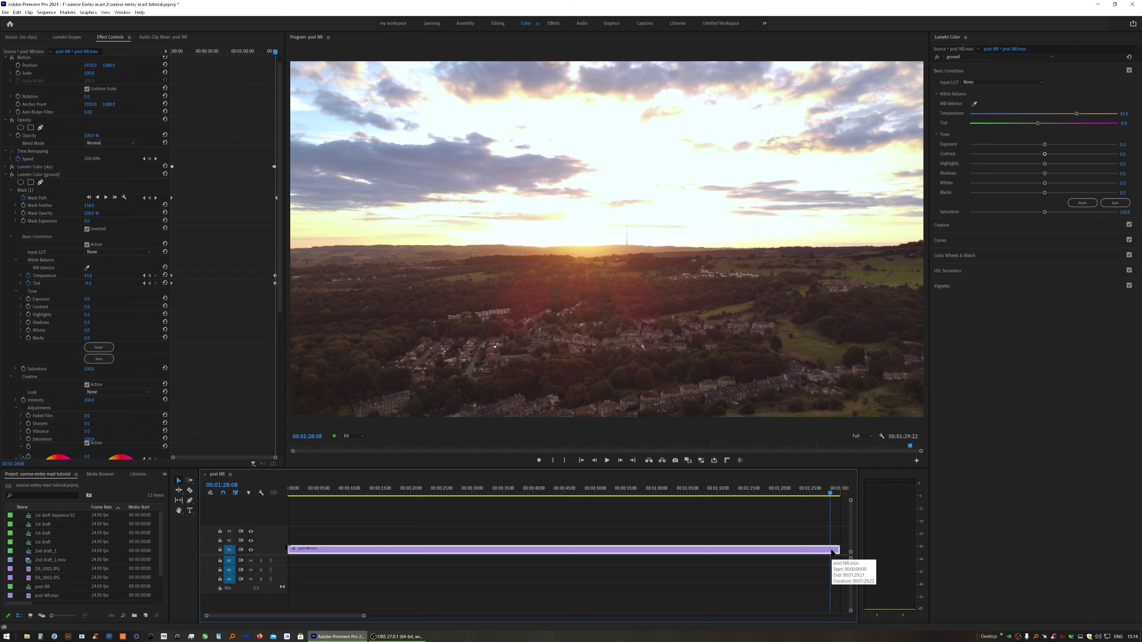
pyautogui.press('Left')
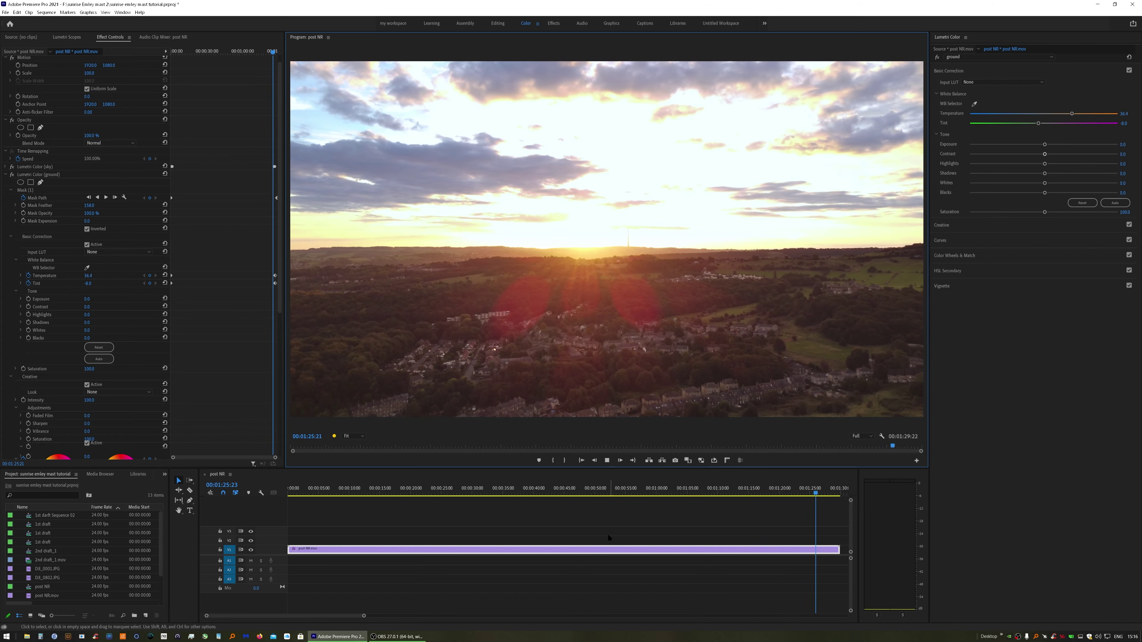
pyautogui.hscroll(5, 607, 533)
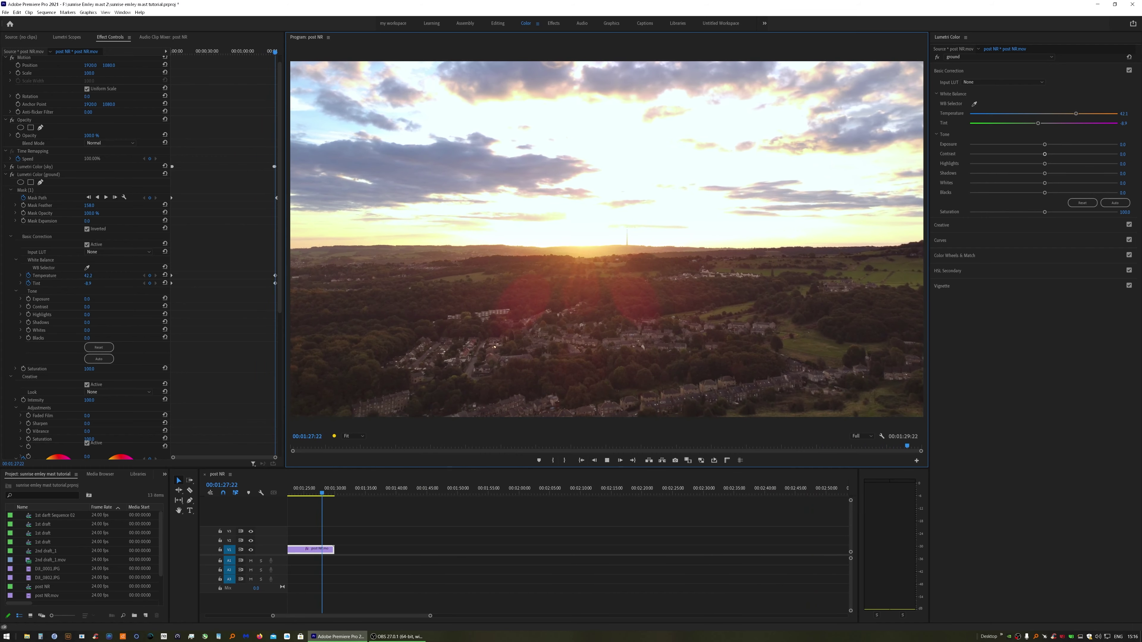